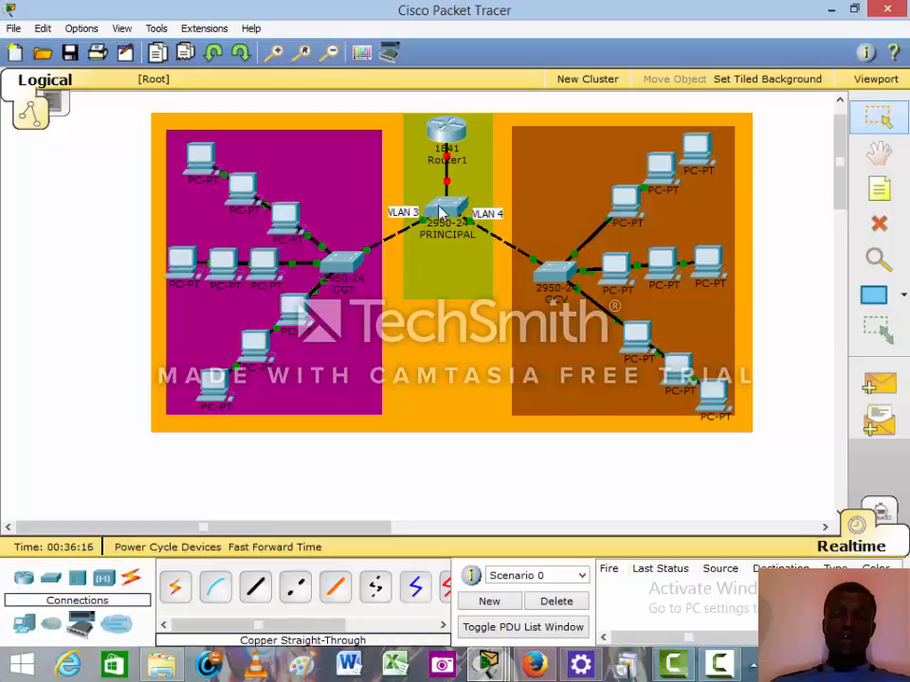
- Open the command line interface of the PRINCIPAL 2950-24 switch
mouse_move(449, 210)
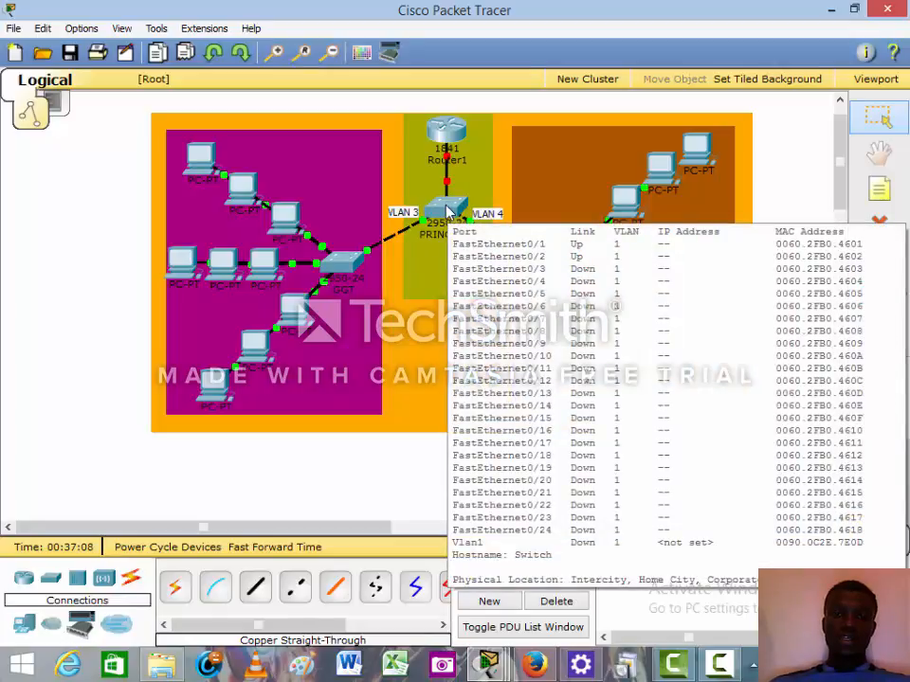
click(447, 210)
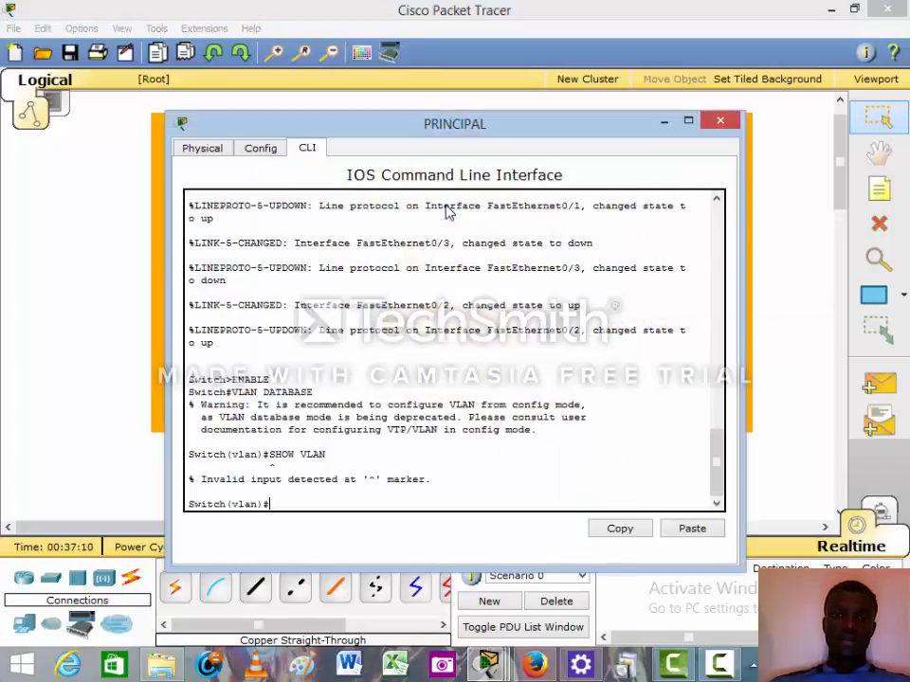
click(263, 151)
click(309, 150)
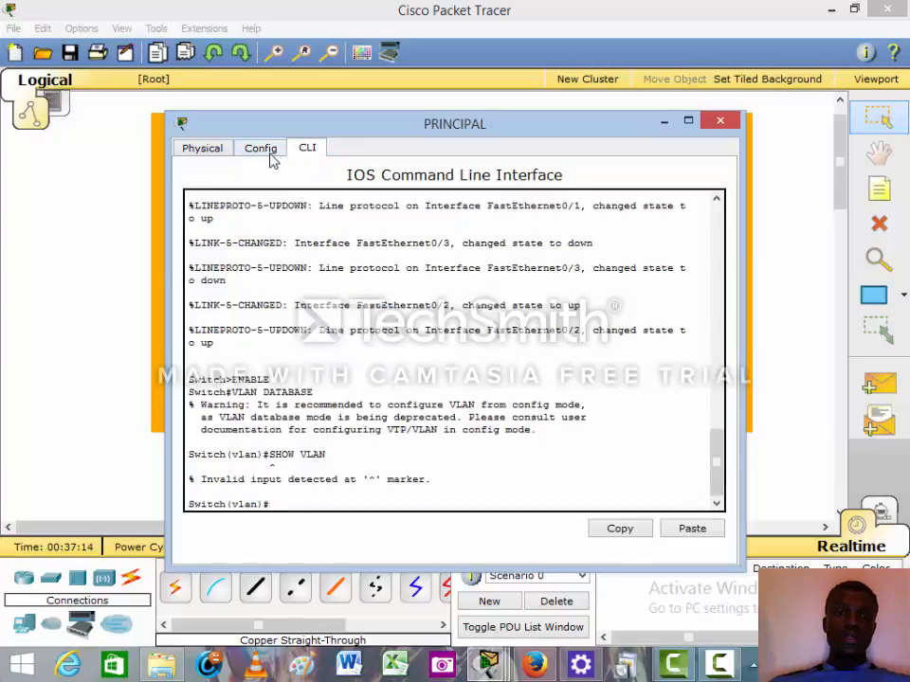
click(262, 148)
click(306, 149)
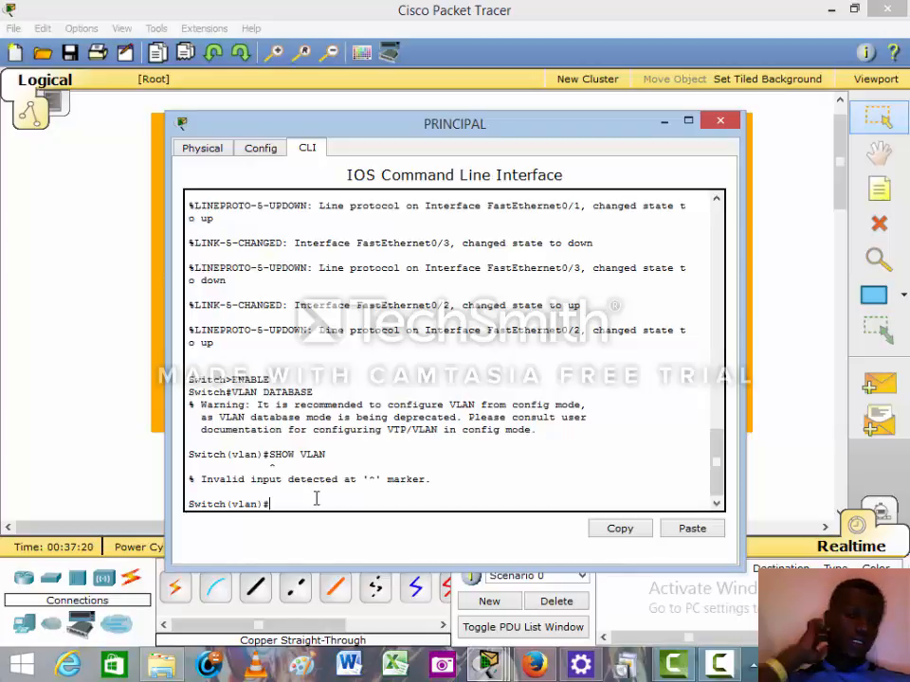
- Exit the VLAN database mode and the switch session with EXIT, and start a fresh console session
text(EXIT)
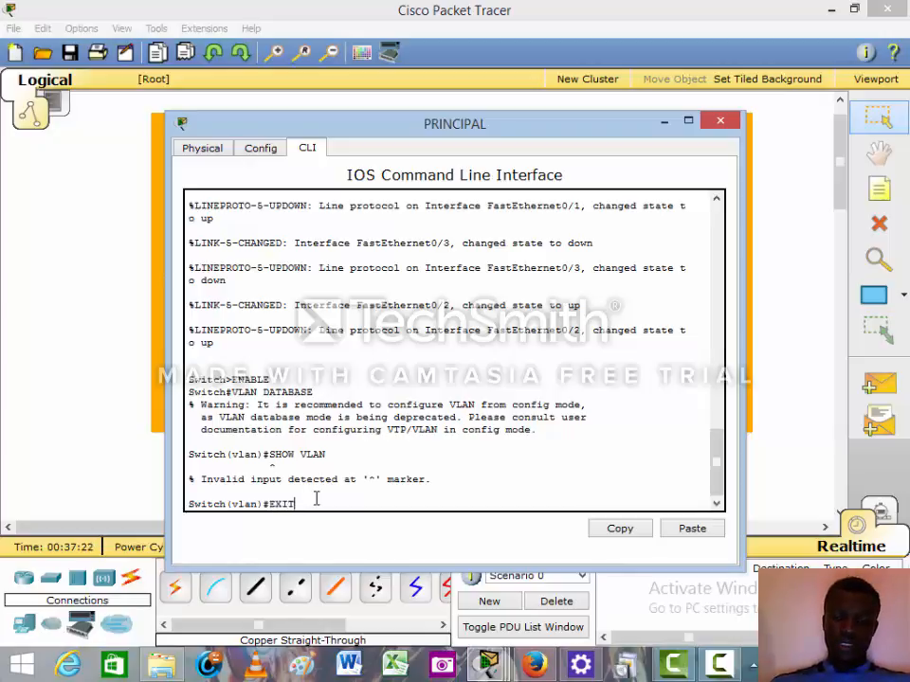
key(Return)
key(Return)
text(EXIT)
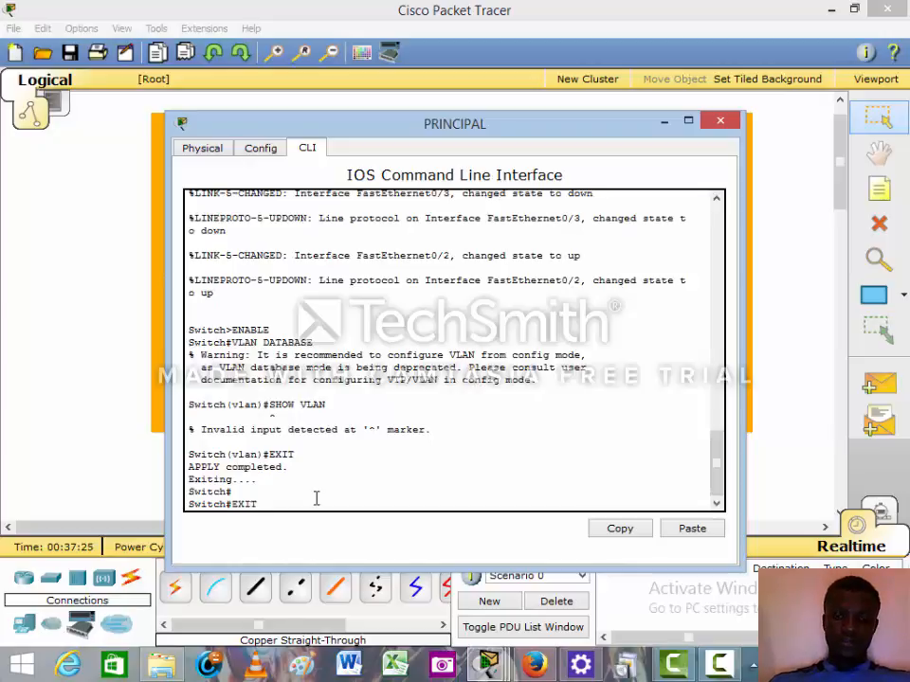
key(Return)
key(Return)
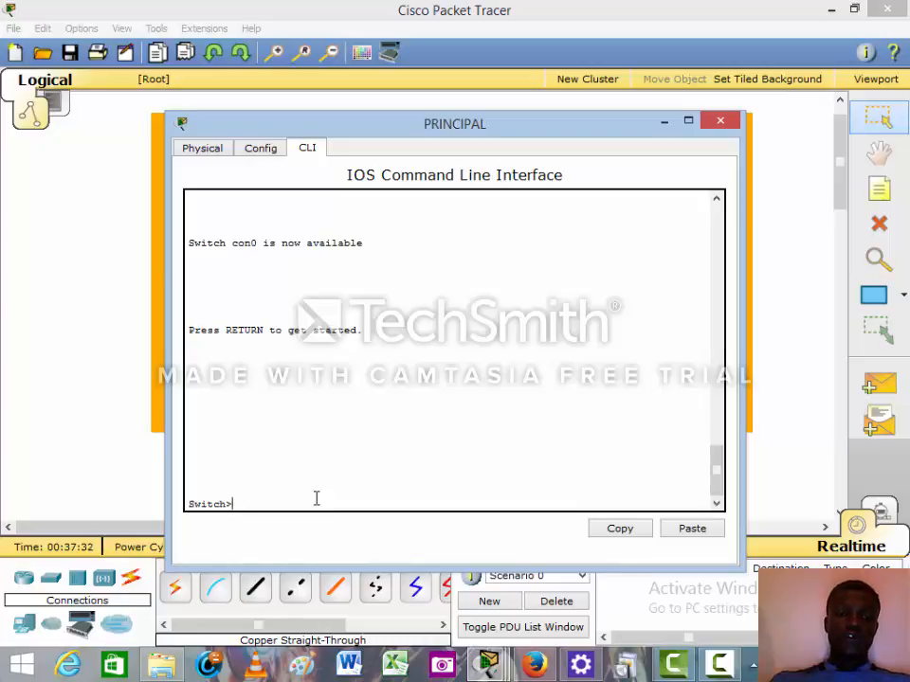
- Enter privileged mode with EN and open the VLAN configuration mode with VLAN DATABASE
text(EN)
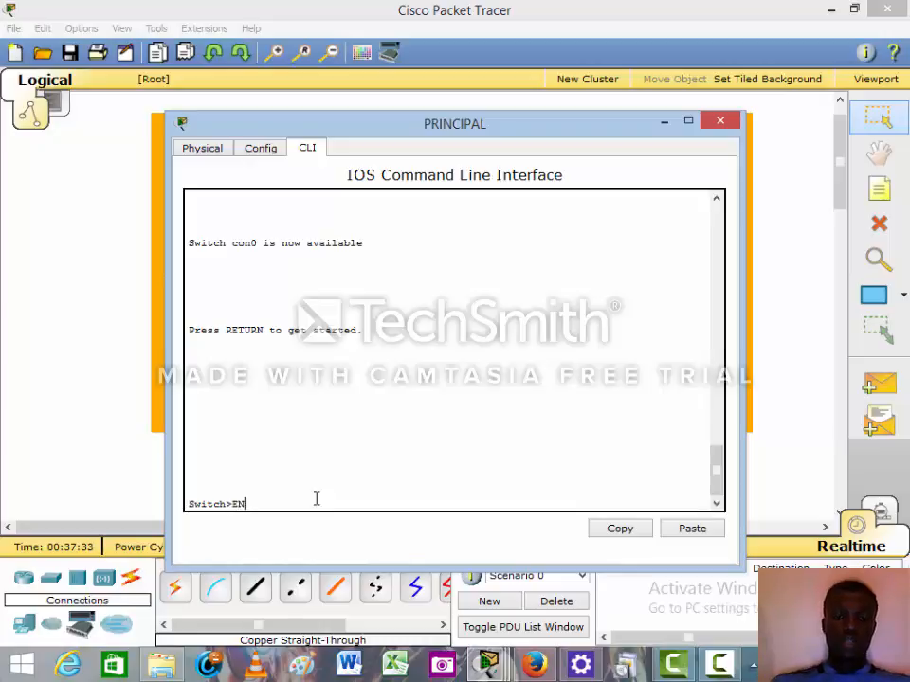
key(Return)
text(C)
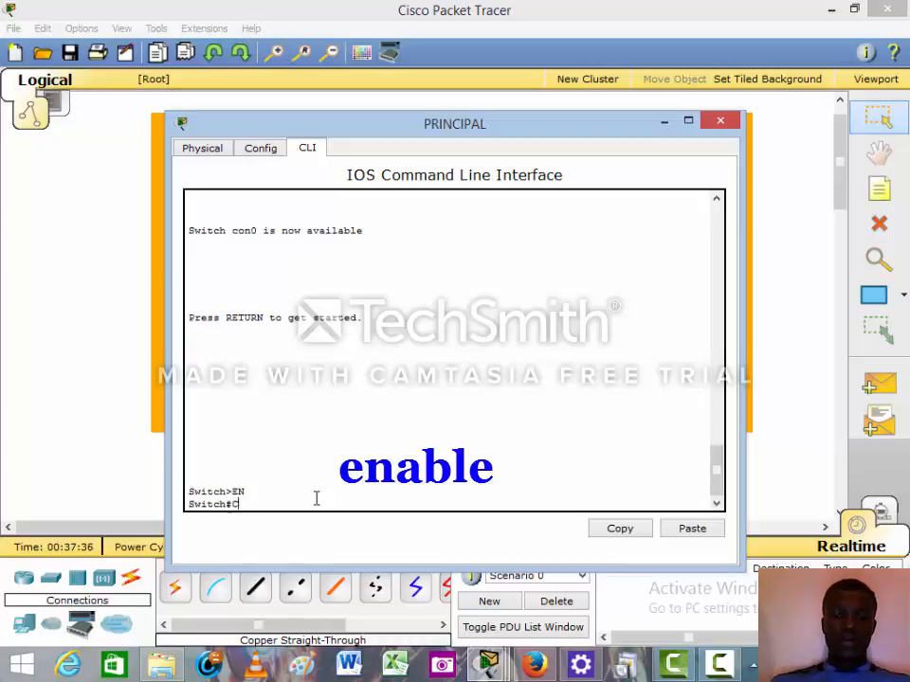
text(ONF)
key(BackSpace)
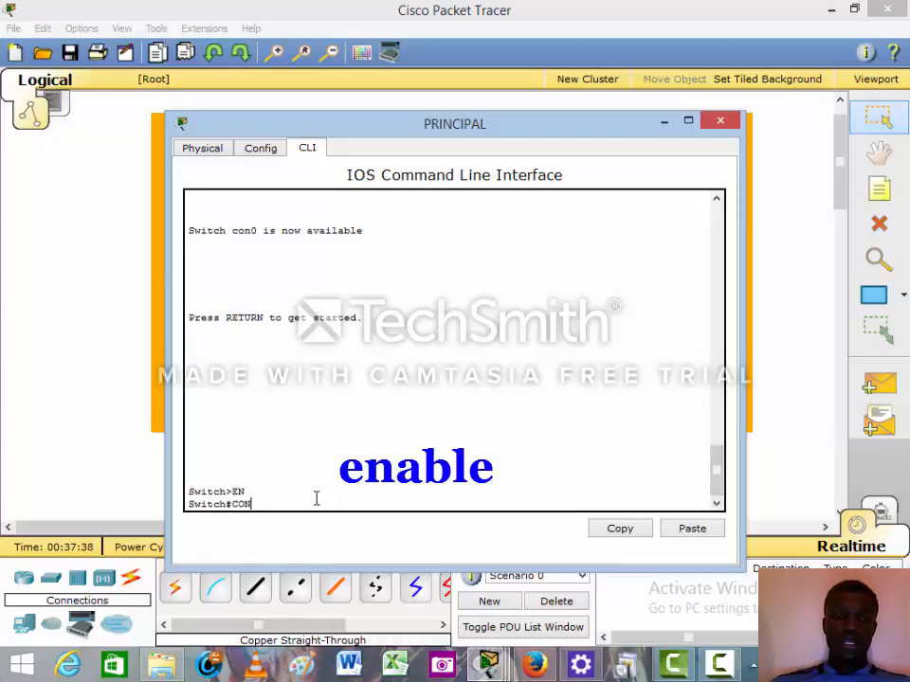
key(BackSpace)
key(BackSpace)
text(VAL)
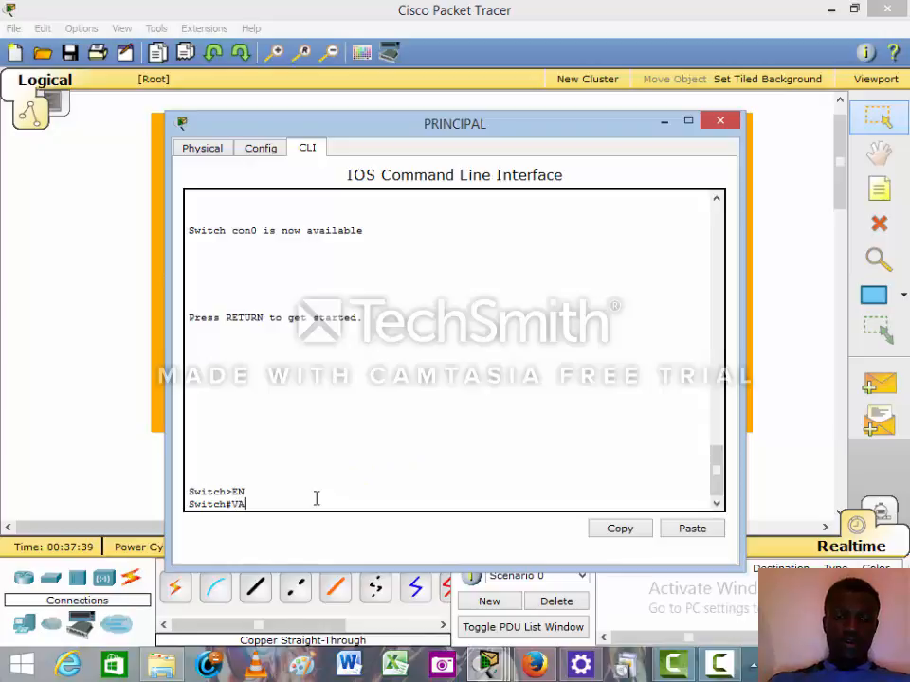
key(BackSpace)
key(BackSpace)
text(LA)
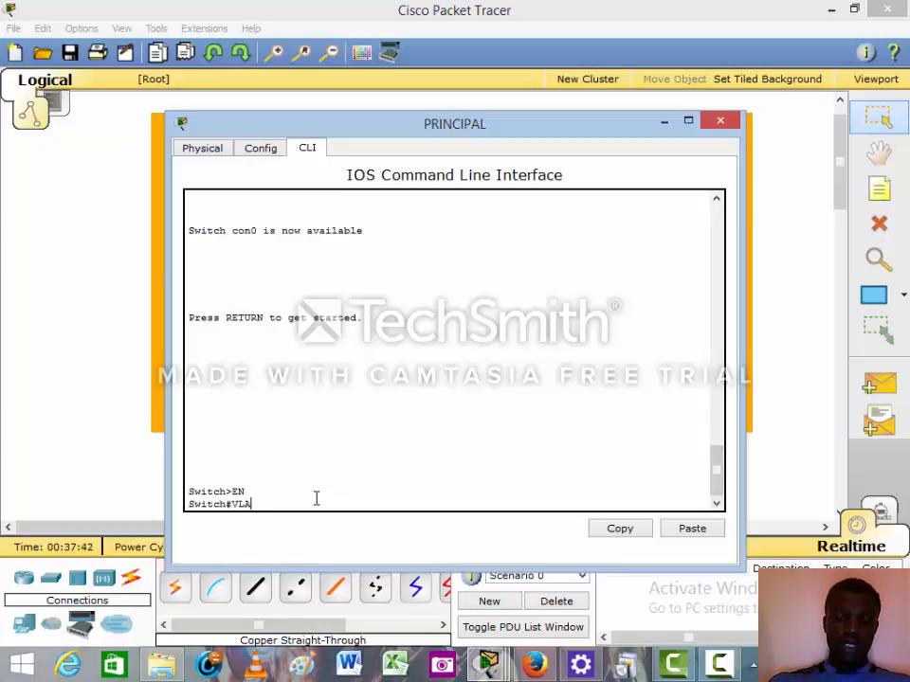
text(N DATA)
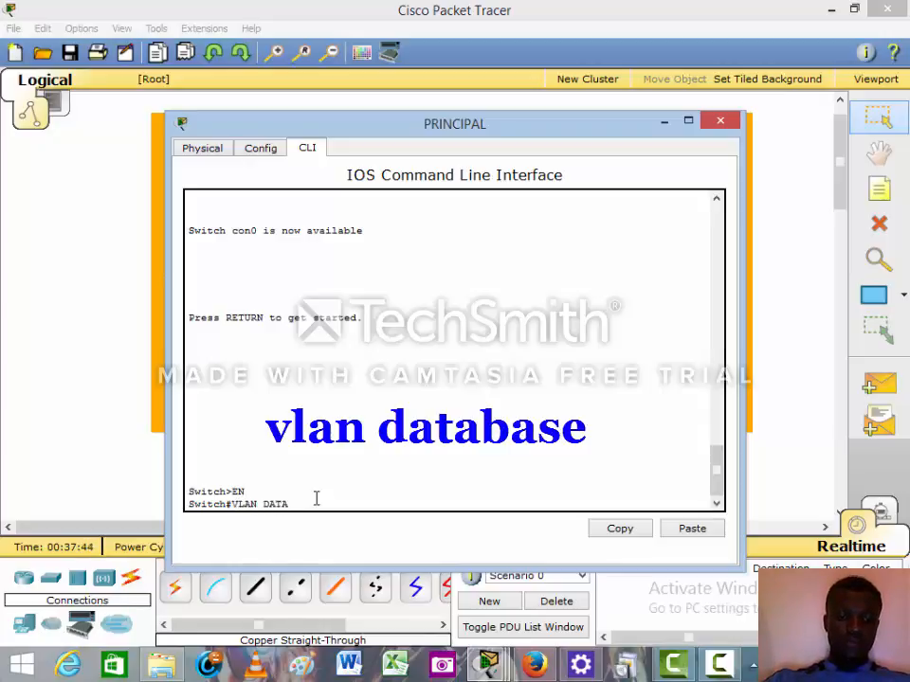
text(BASE)
key(Return)
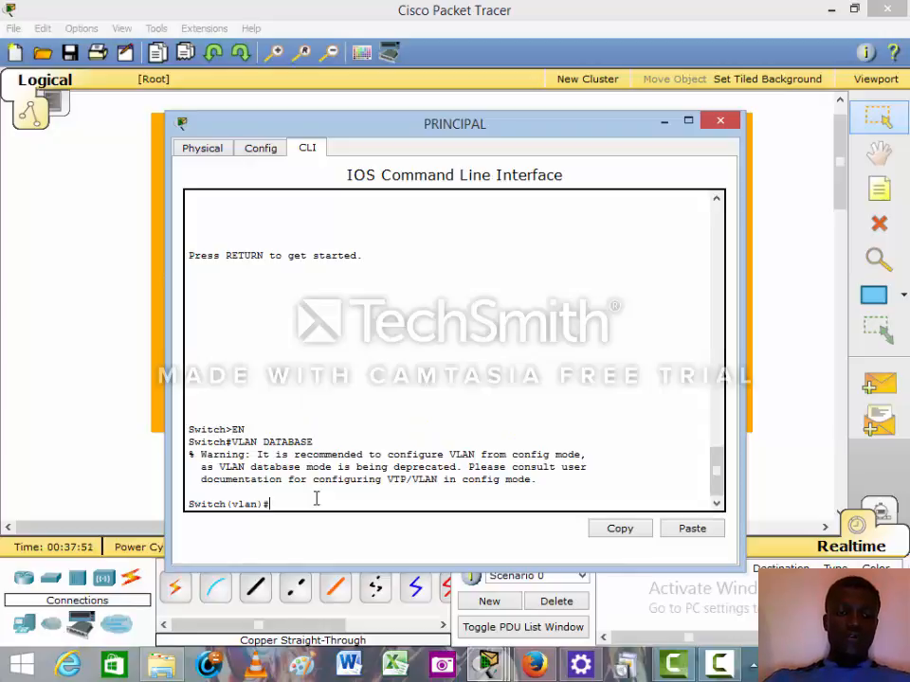
- Create VLAN 3 with the name GGT on the PRINCIPAL switch using VLAN 3 NAME GGT
text(VLA)
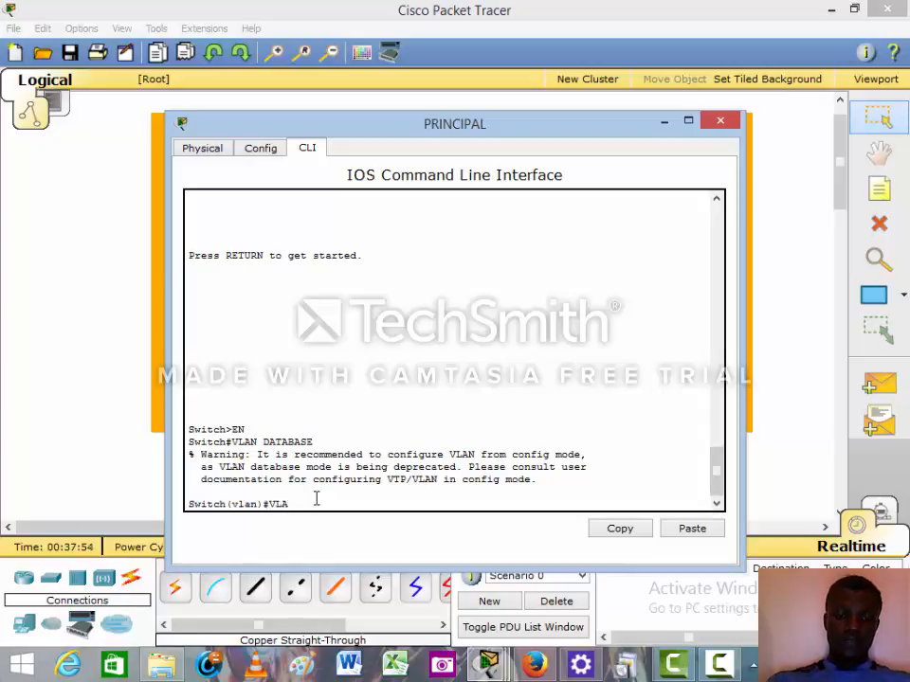
text(N 1 )
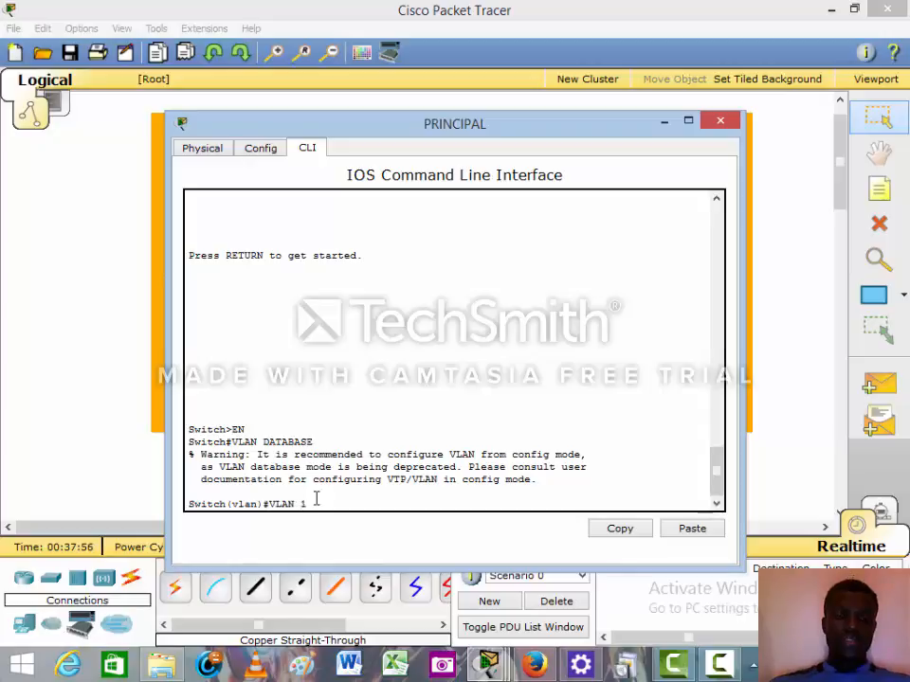
text(NAME)
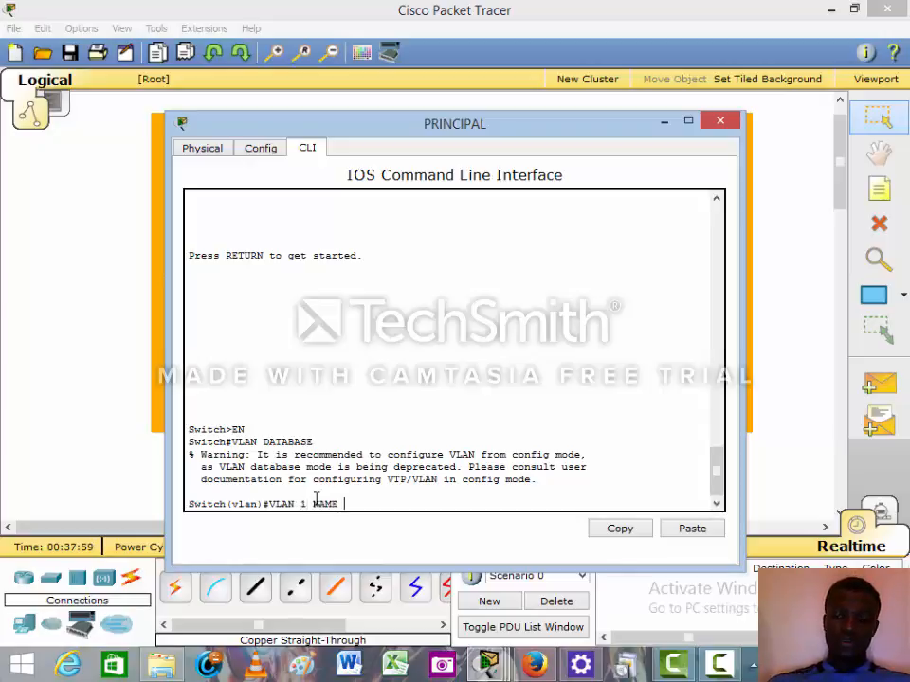
key(BackSpace)
key(BackSpace)
key(BackSpace)
key(BackSpace)
key(BackSpace)
key(BackSpace)
key(BackSpace)
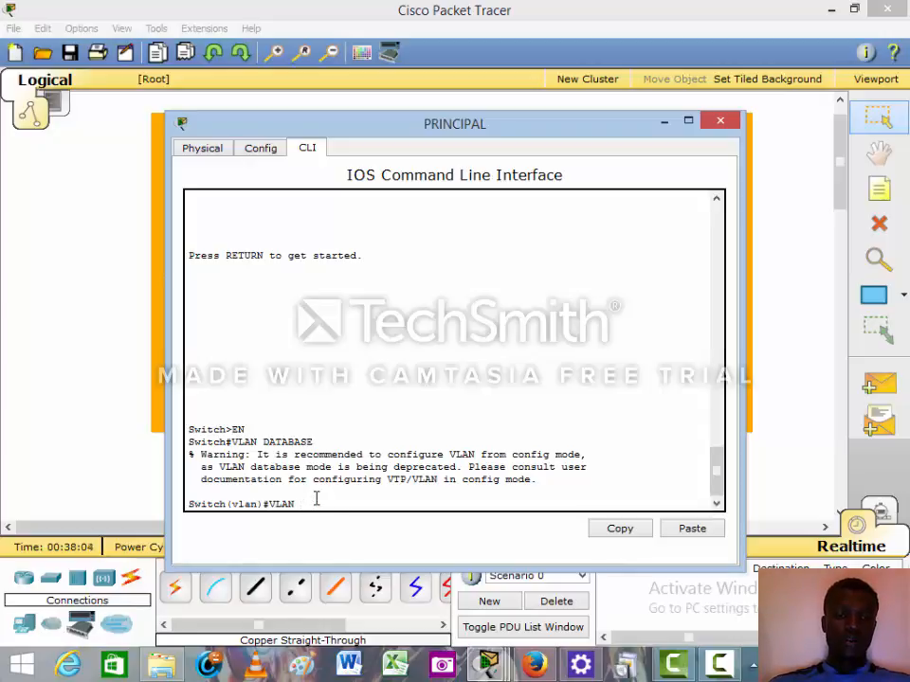
text(3)
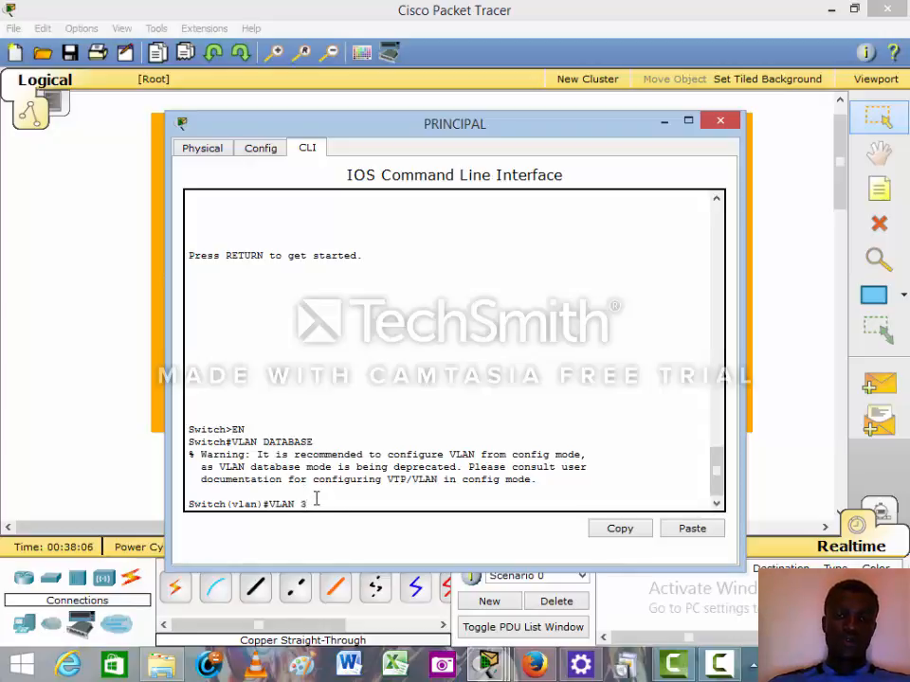
click(810, 406)
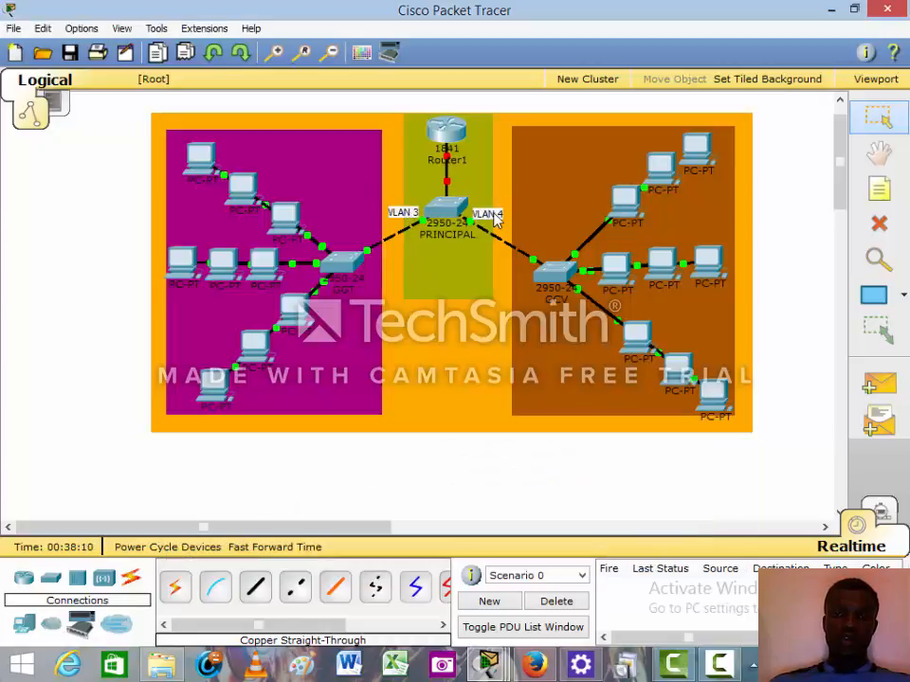
click(445, 214)
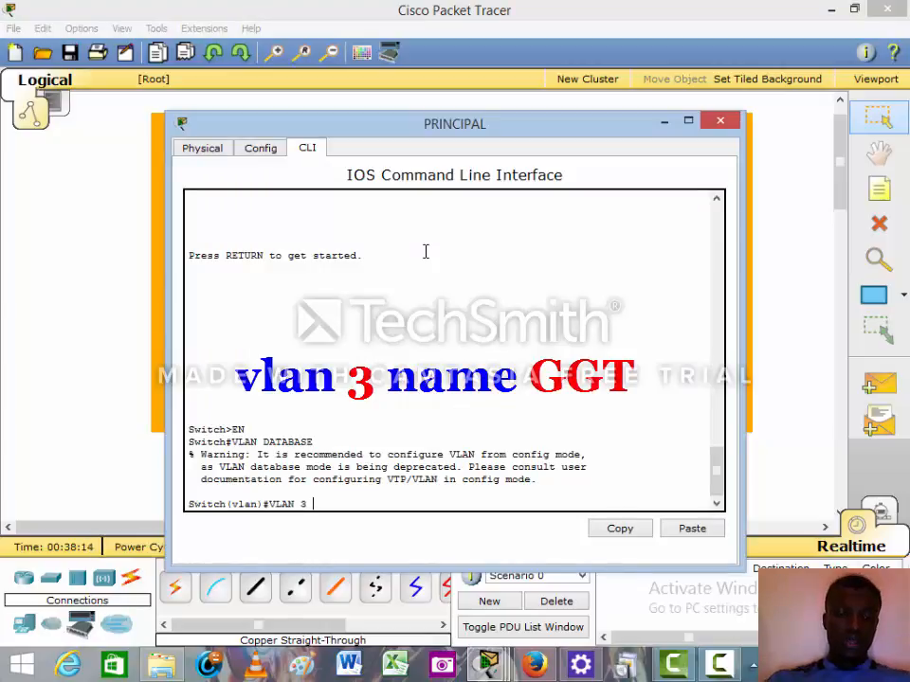
text(NAME)
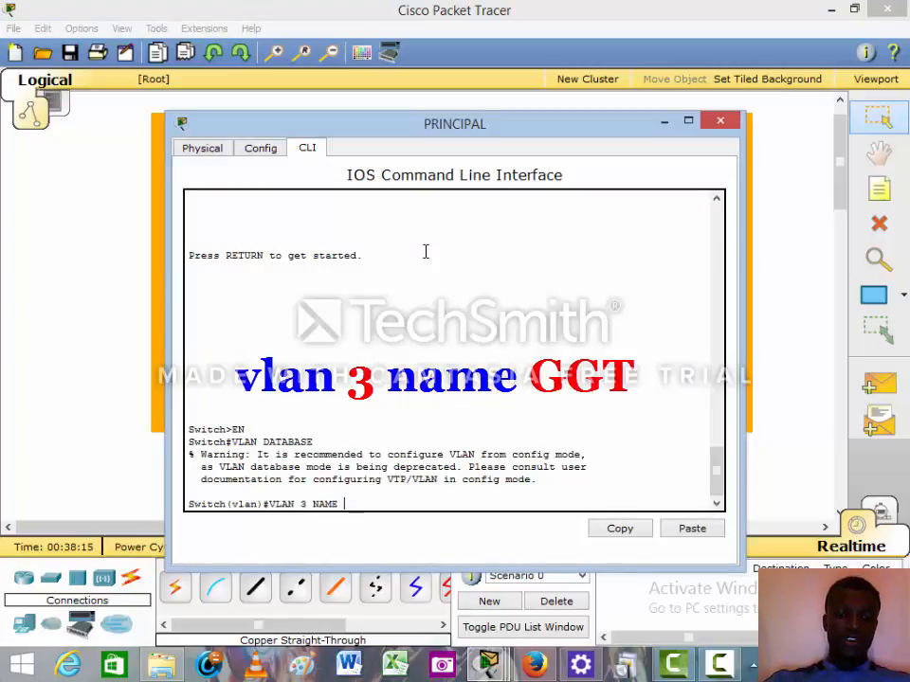
text( GG)
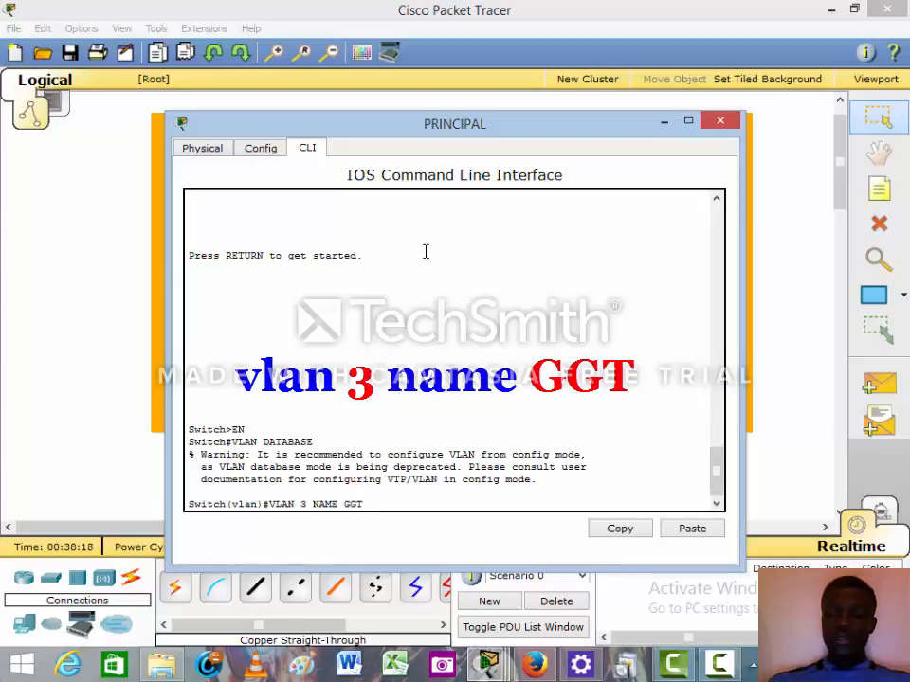
text(T)
key(Return)
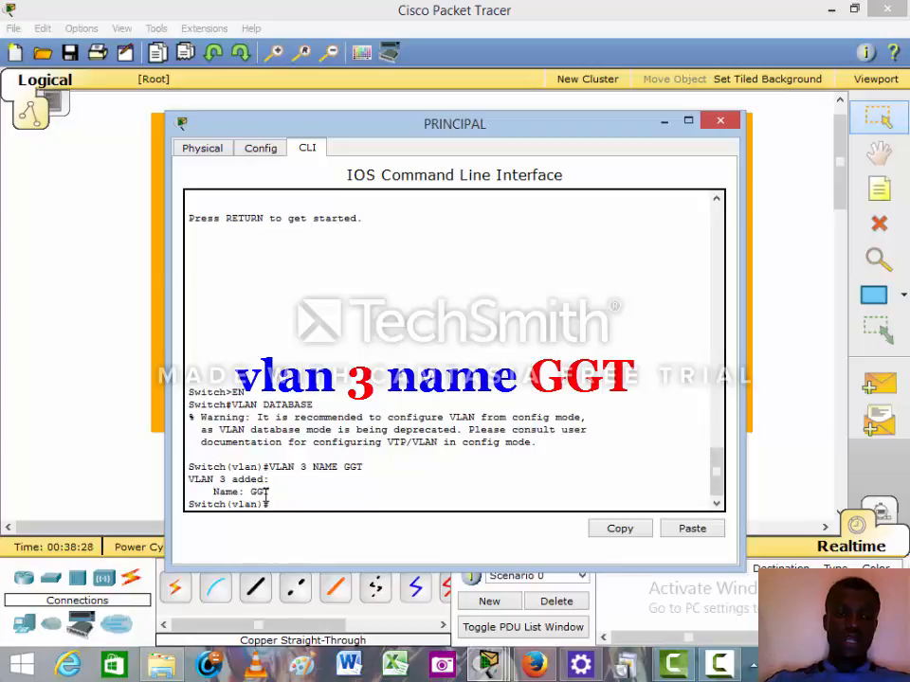
- Create VLAN 4 with the name GCV on the PRINCIPAL switch using VLAN 4 NAME GCV
text(VLAN )
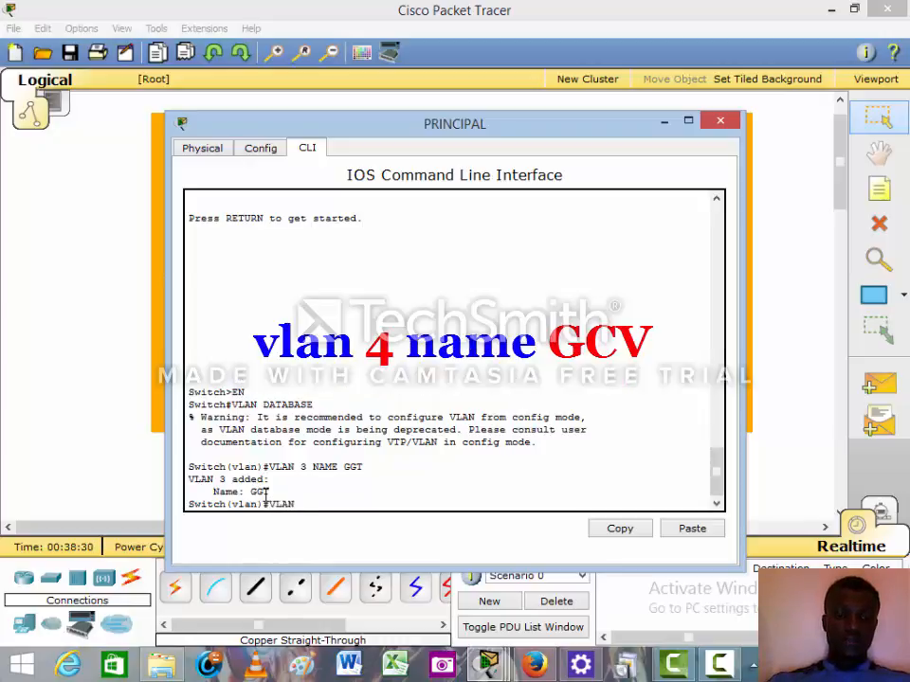
text(4 NAME )
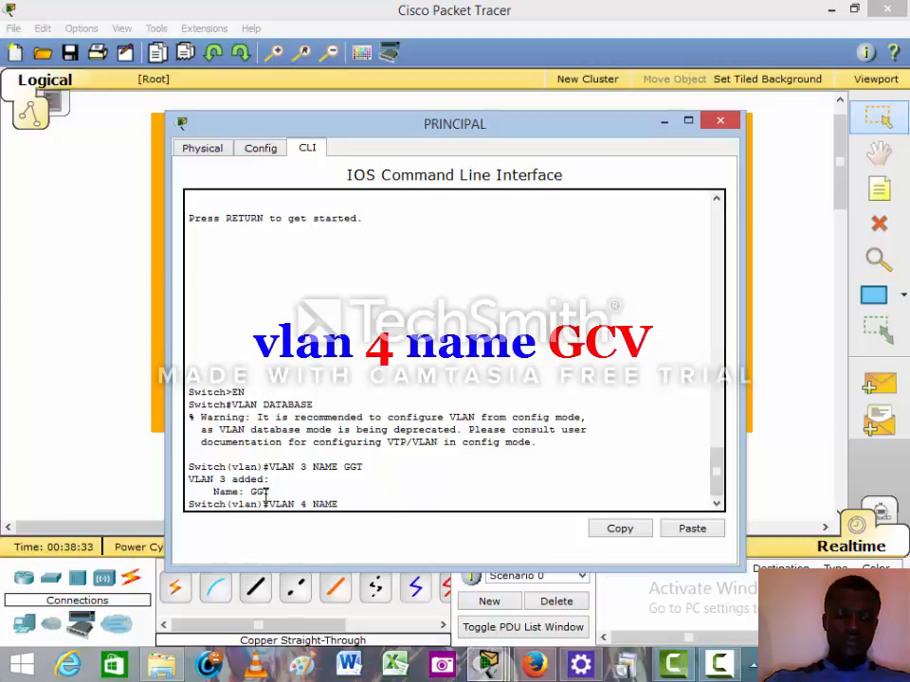
text(G)
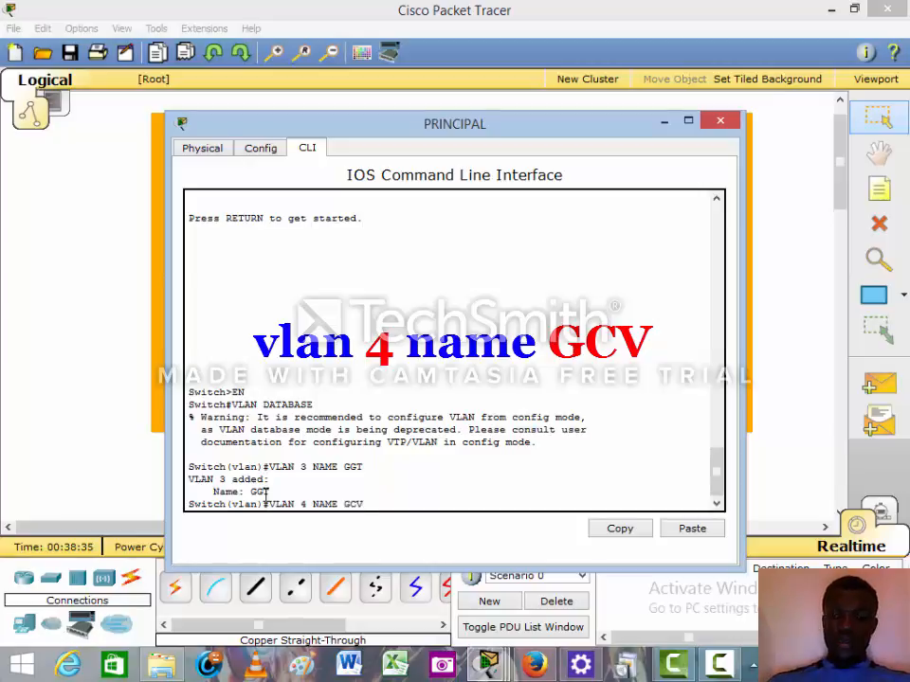
text(CV)
key(Return)
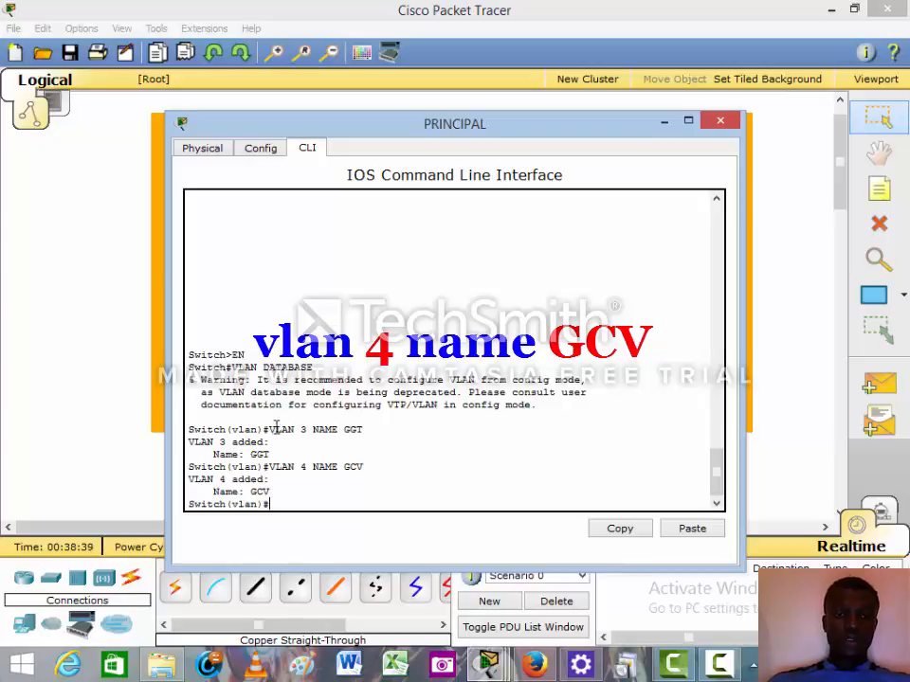
- Leave the VLAN database with EXIT and enter global configuration mode with CONF T
drag(270, 429, 306, 479)
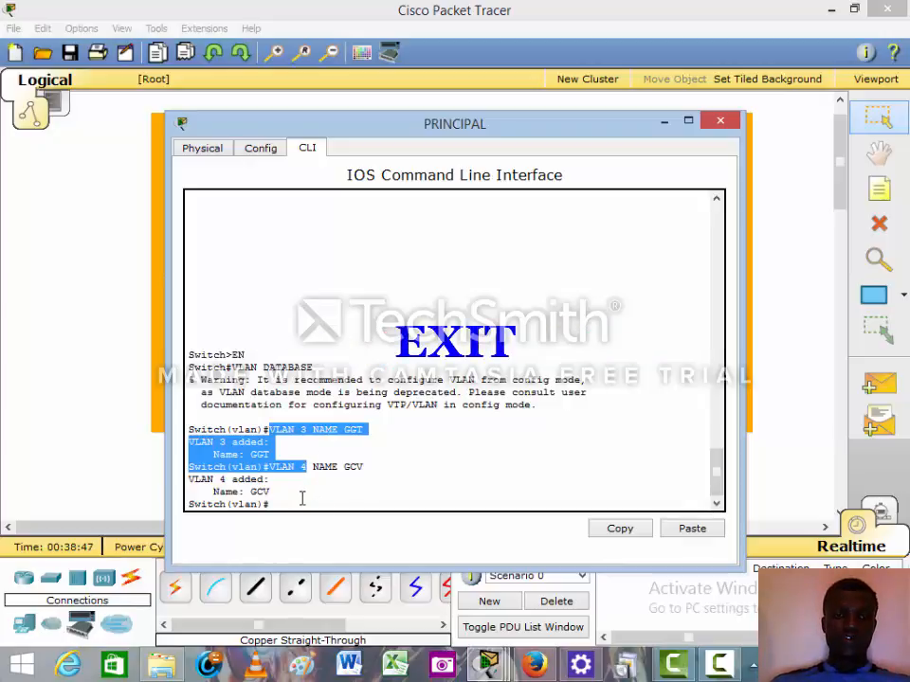
click(302, 498)
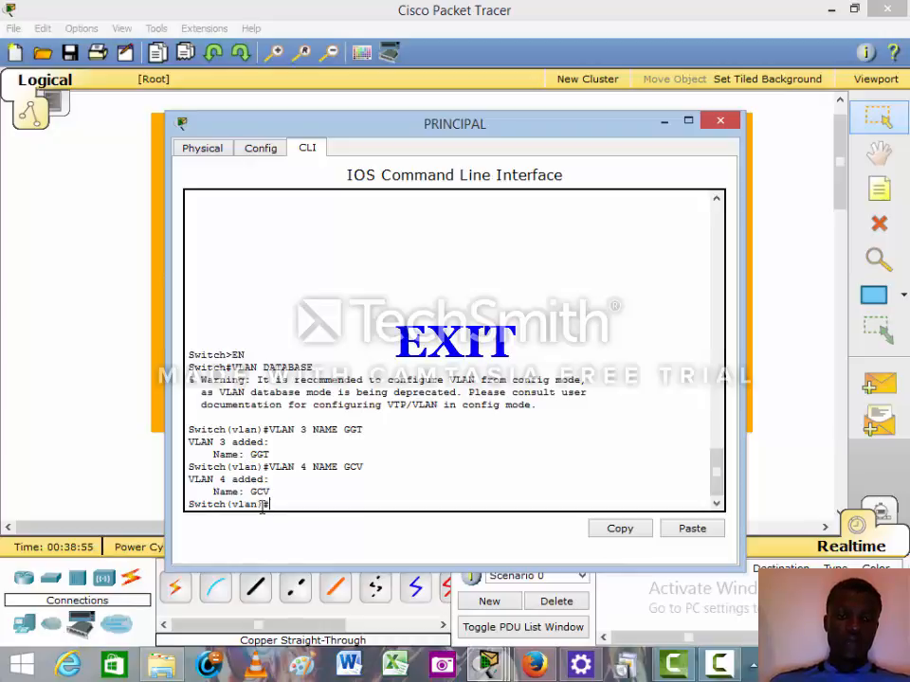
text(XIT)
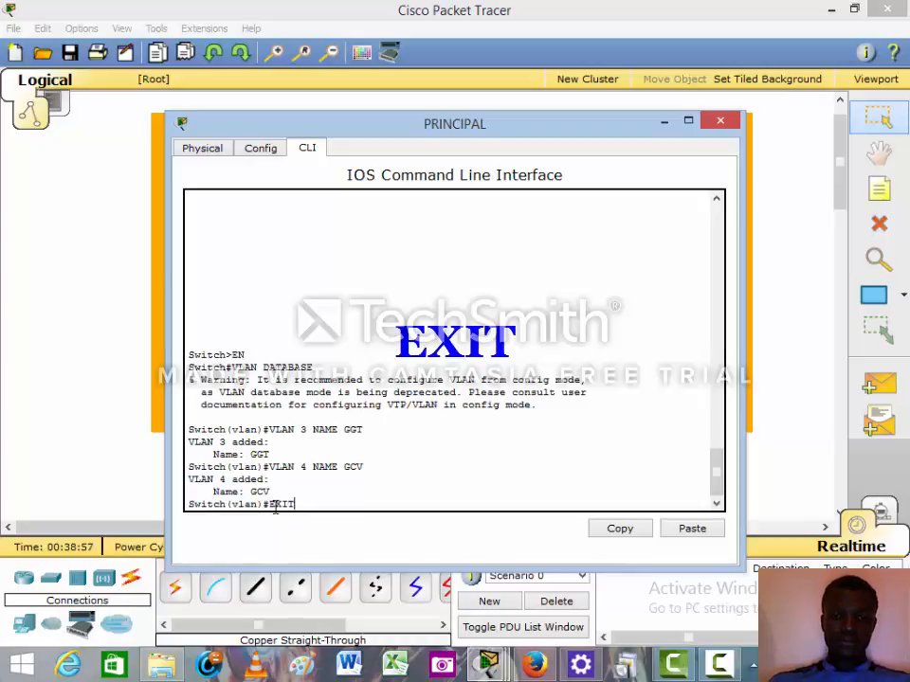
key(Return)
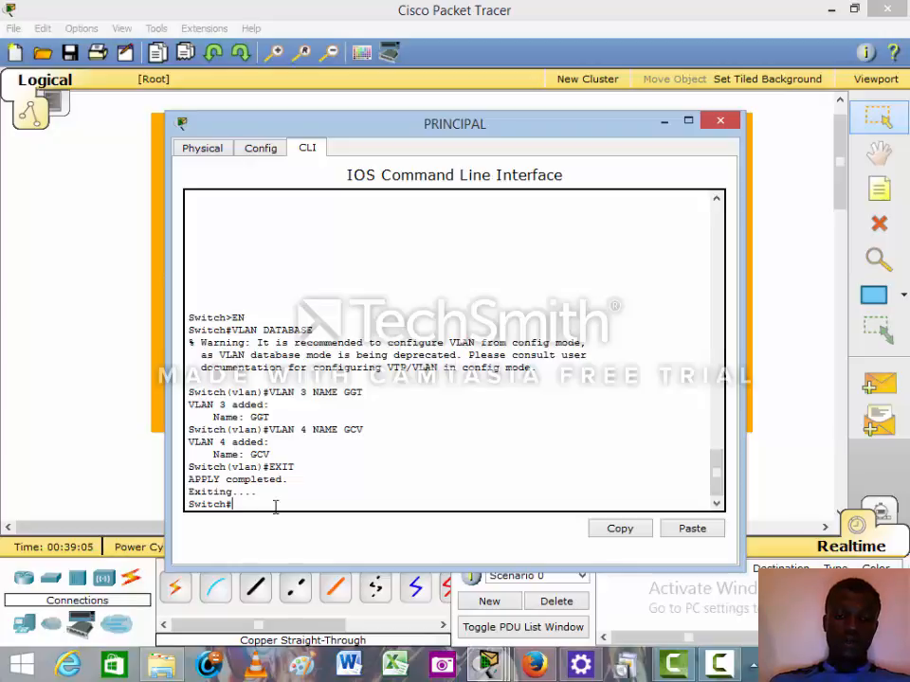
text(CONF)
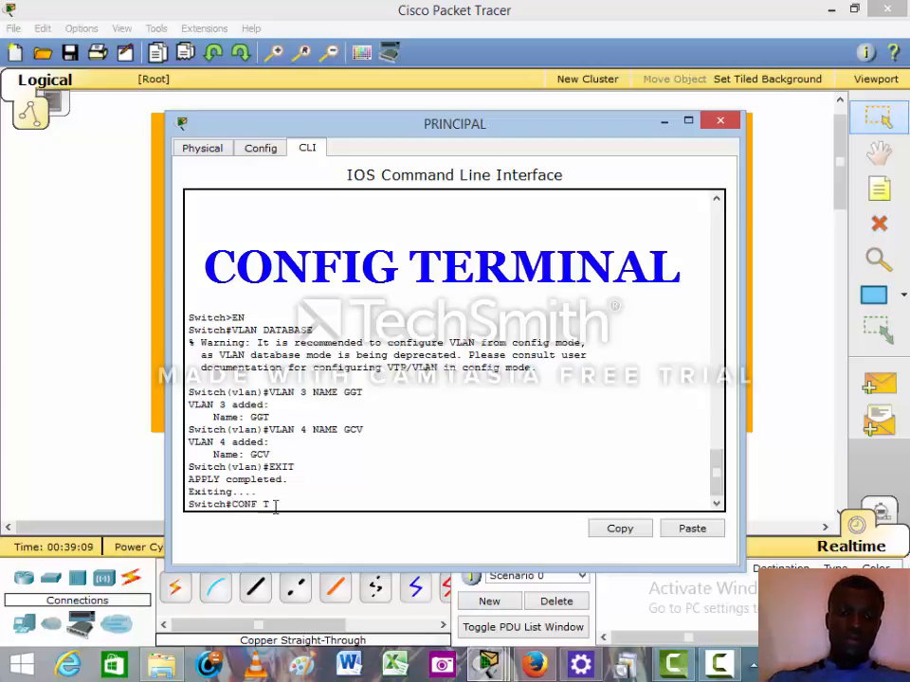
text( T)
key(Return)
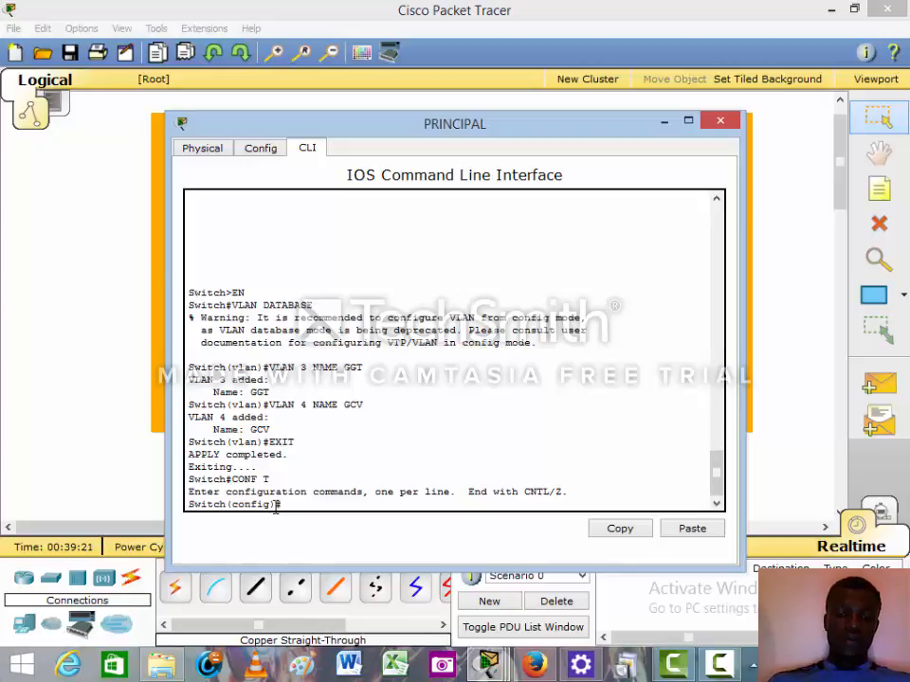
- Check the PRINCIPAL switch's port towards GGT in the topology and enter its interface configuration mode with INT FA0/1
text(INT)
text(FA0)
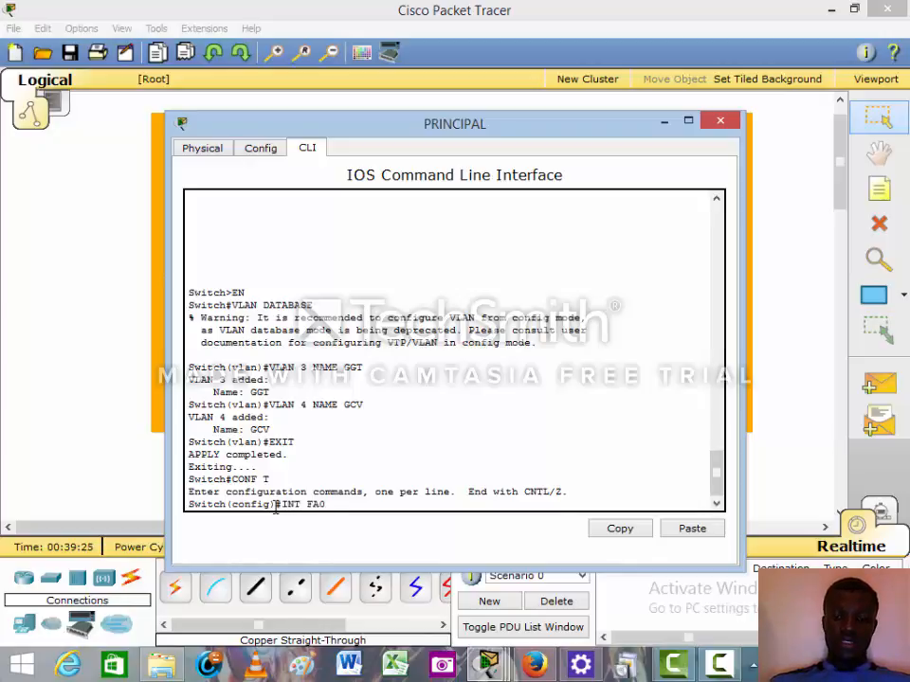
text(/1)
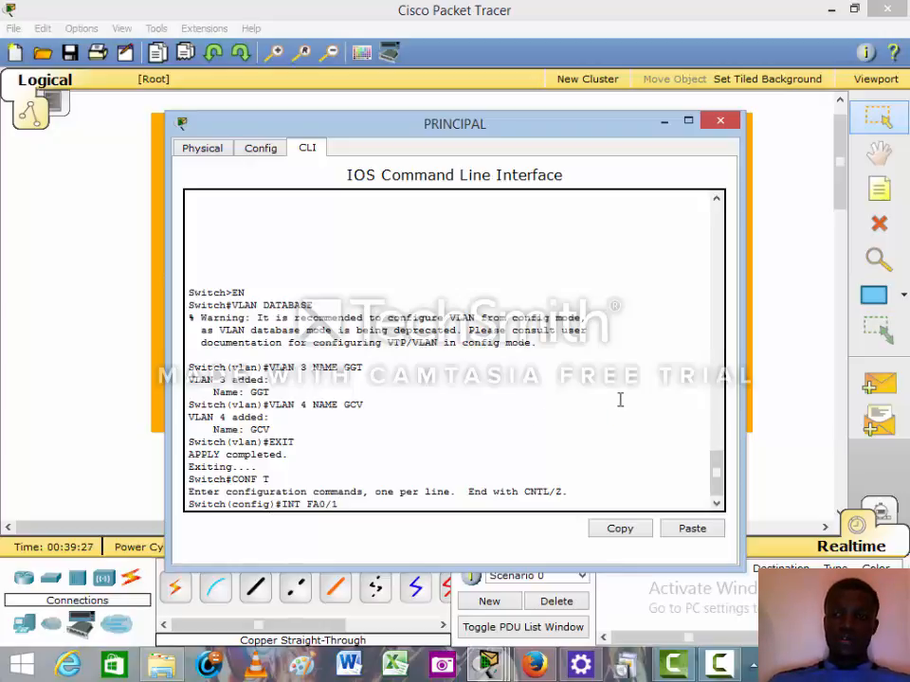
click(720, 121)
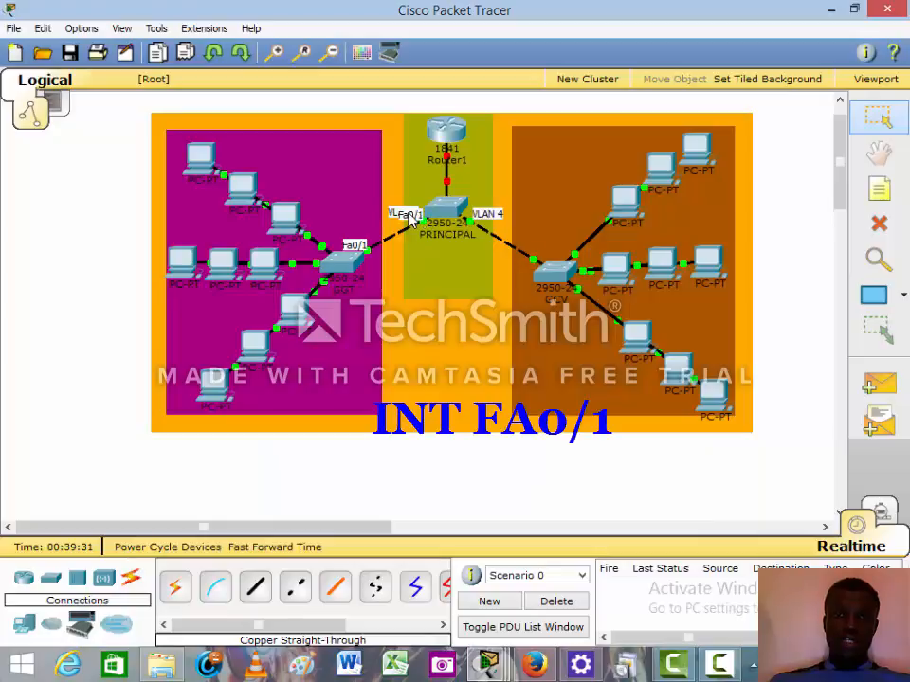
click(447, 219)
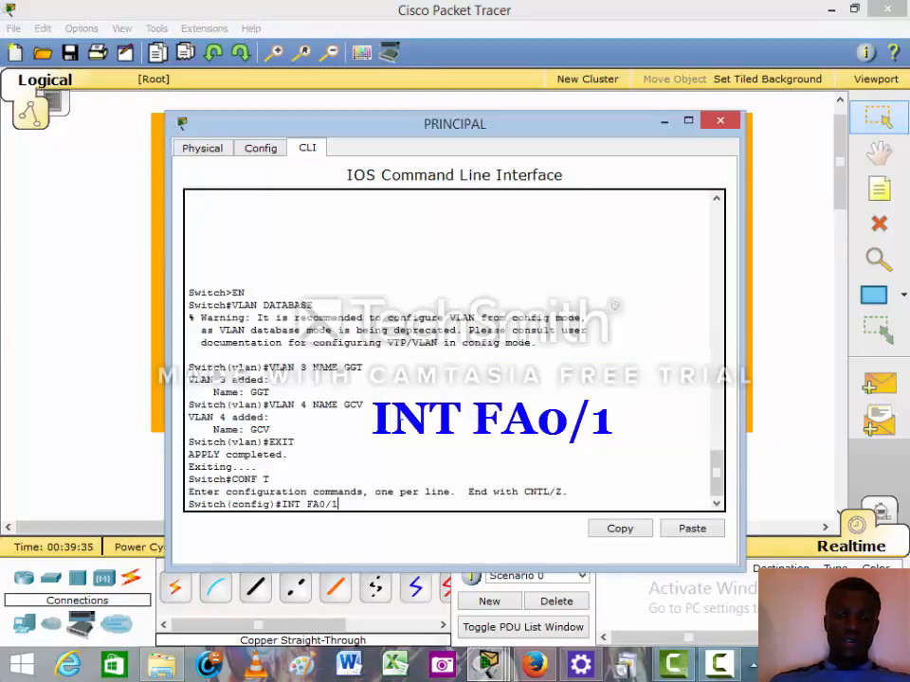
text(INT FA0/1)
key(Return)
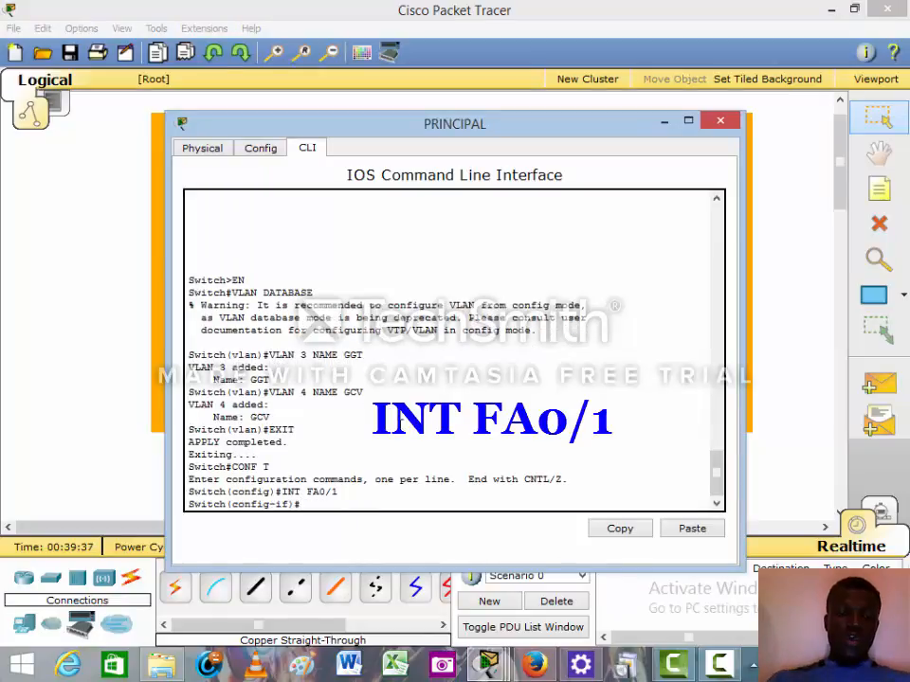
- Set interface FA0/1 to access mode with SWITCHPORT MODE ACCESS
text(SWIT)
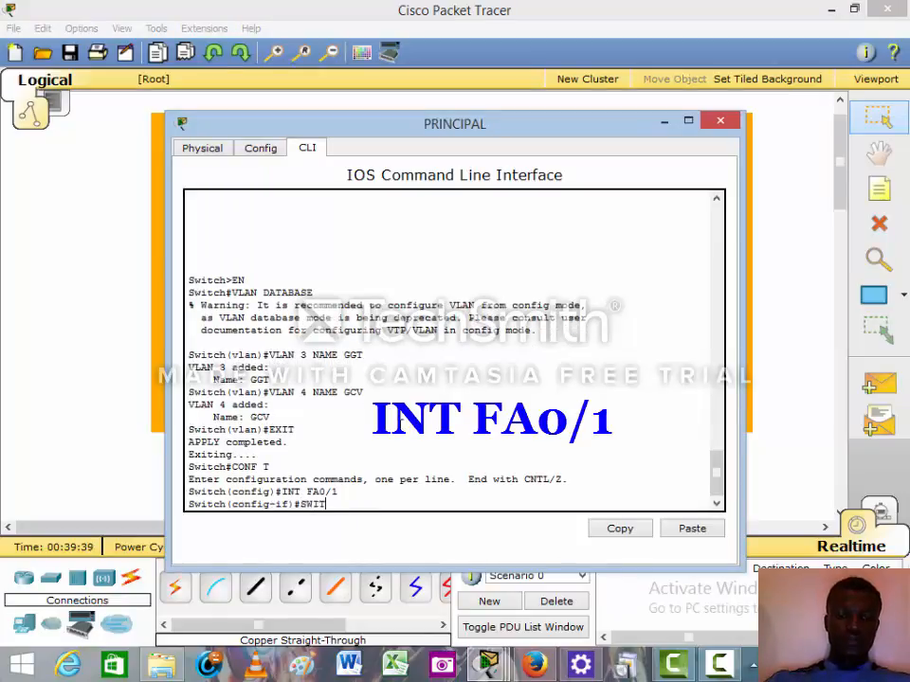
text(CHPOR)
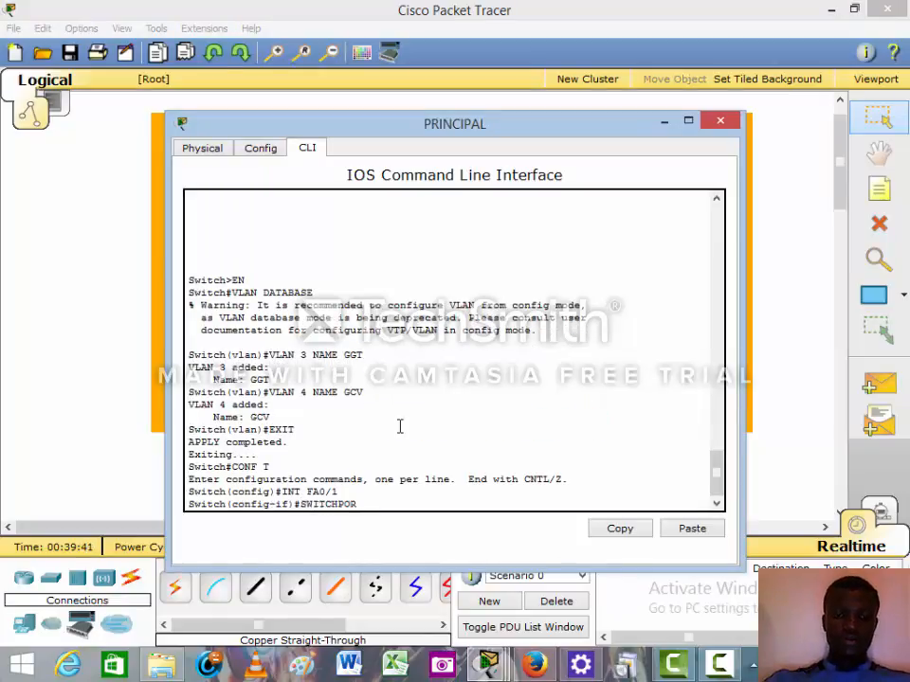
text(T MODE)
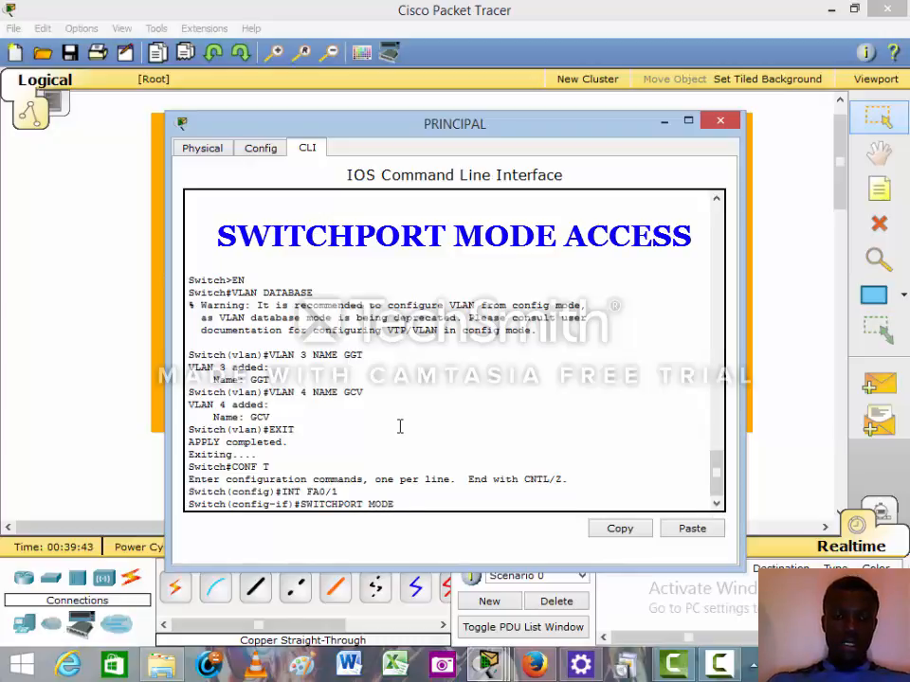
text( ACCESS)
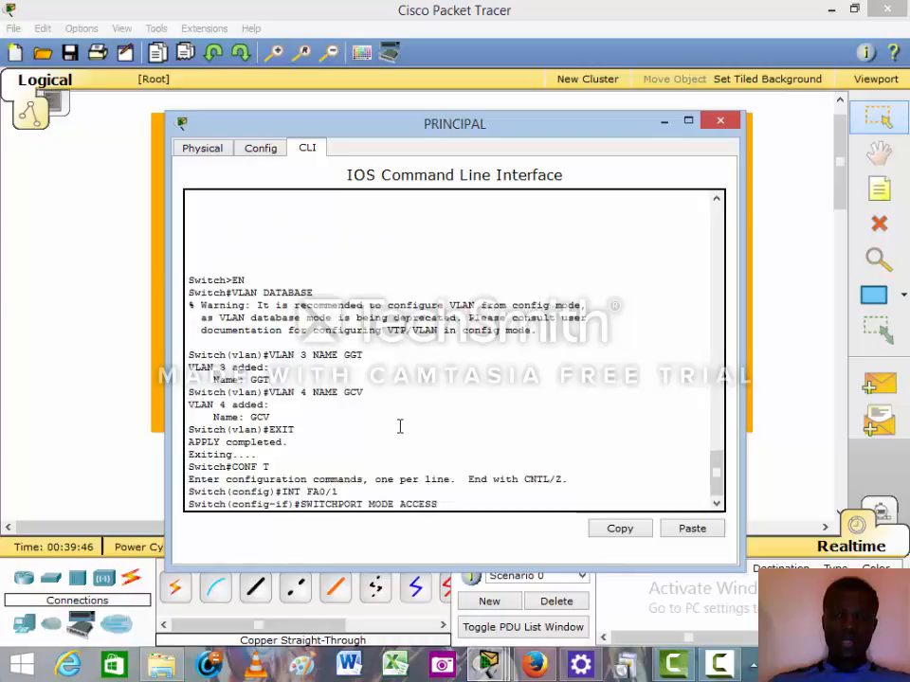
key(Return)
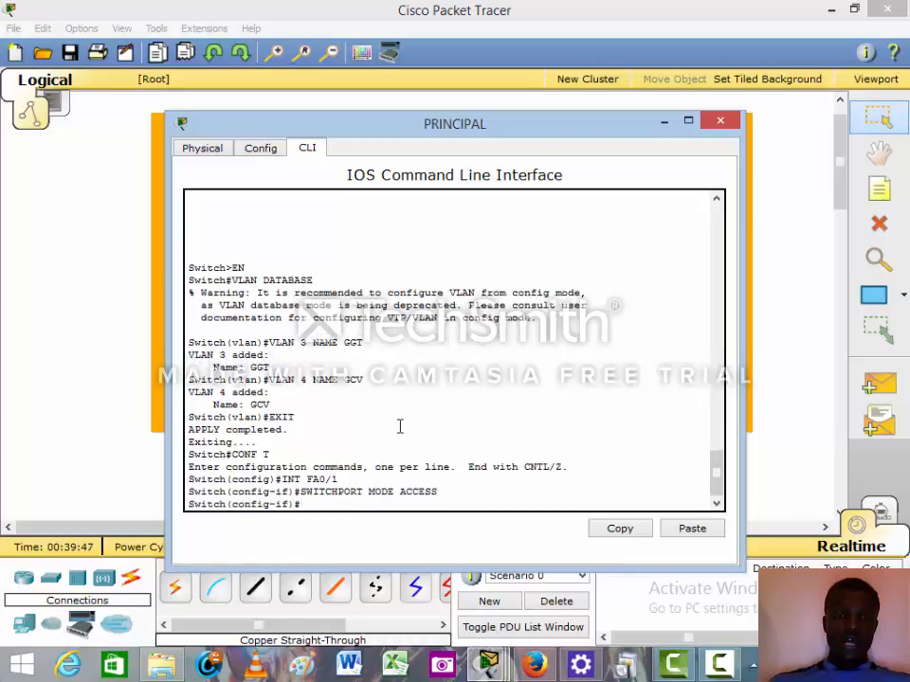
- Assign interface FA0/1 to VLAN 3 with SWITCHPORT ACCESS VLAN 3
text(SWITC)
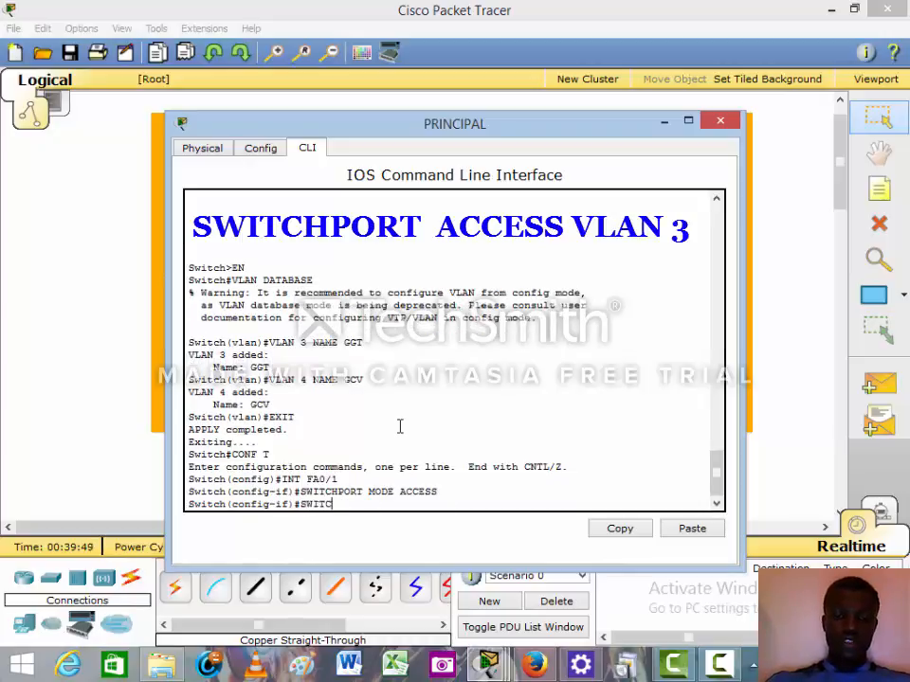
text(HPOR)
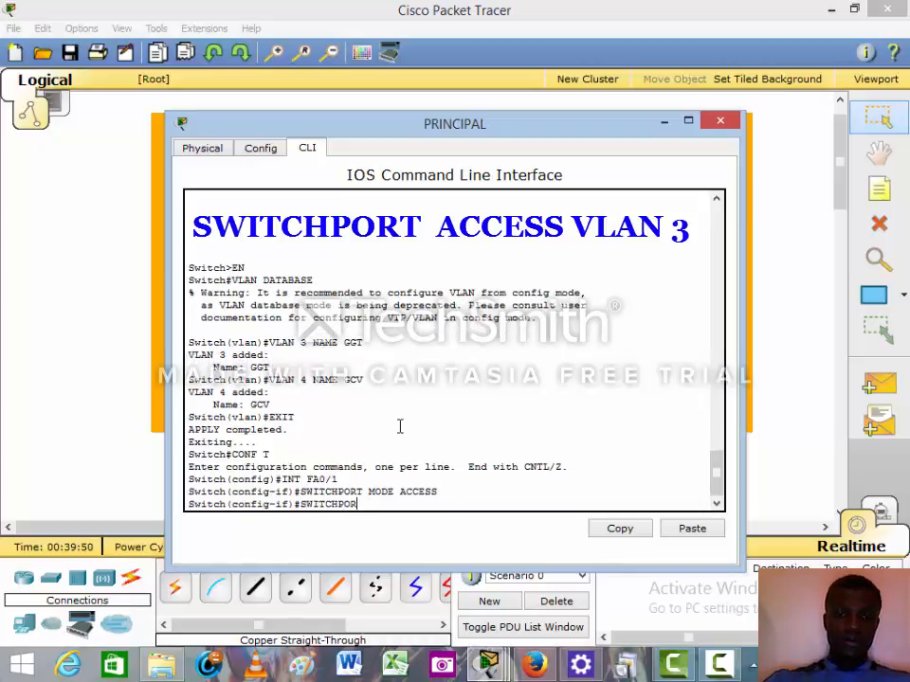
text(T ACCE)
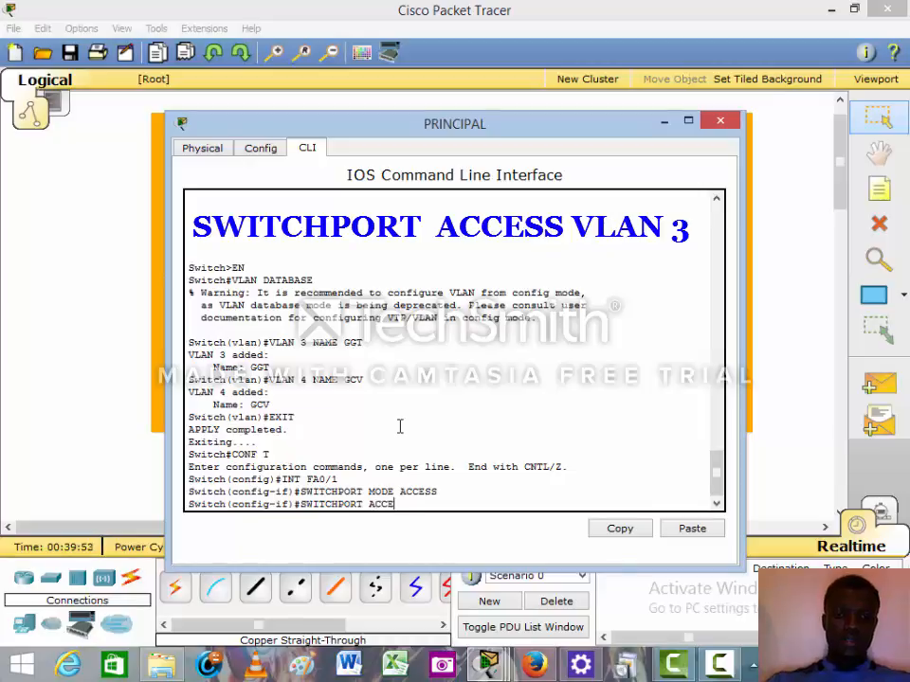
text(SS VLAN)
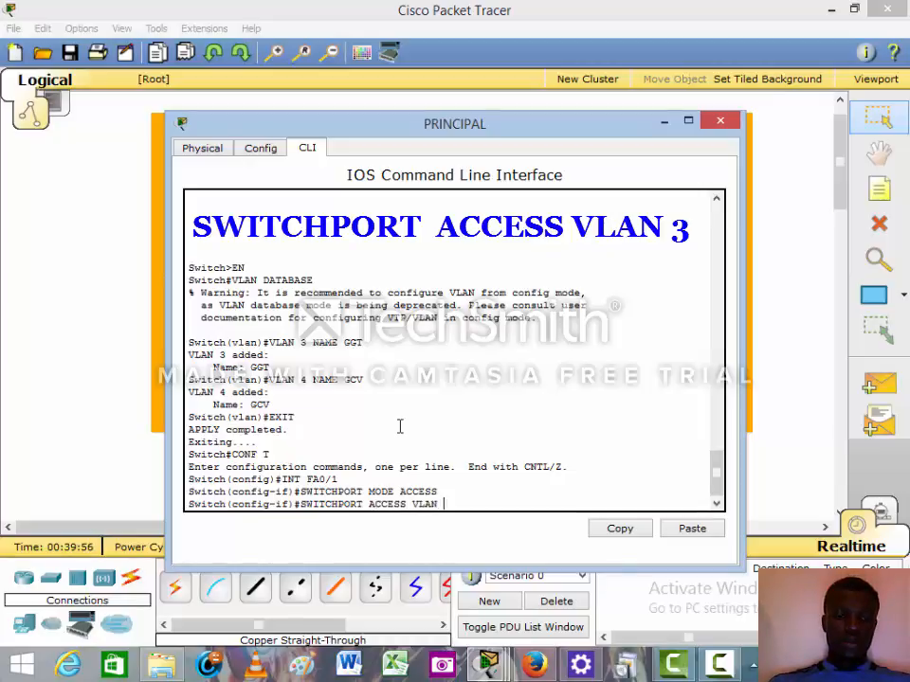
text( 3)
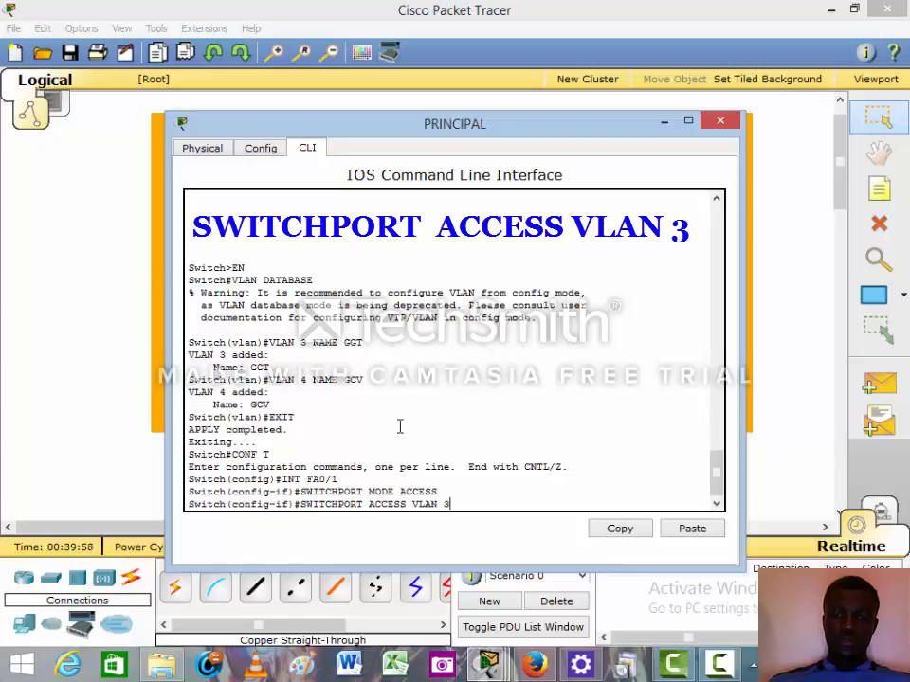
key(Return)
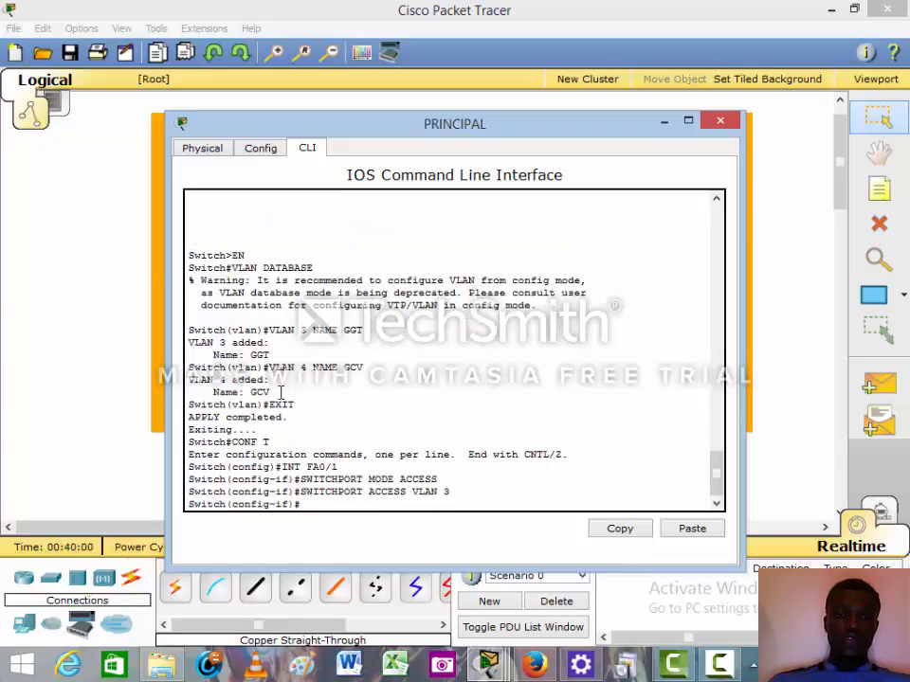
drag(308, 466, 339, 468)
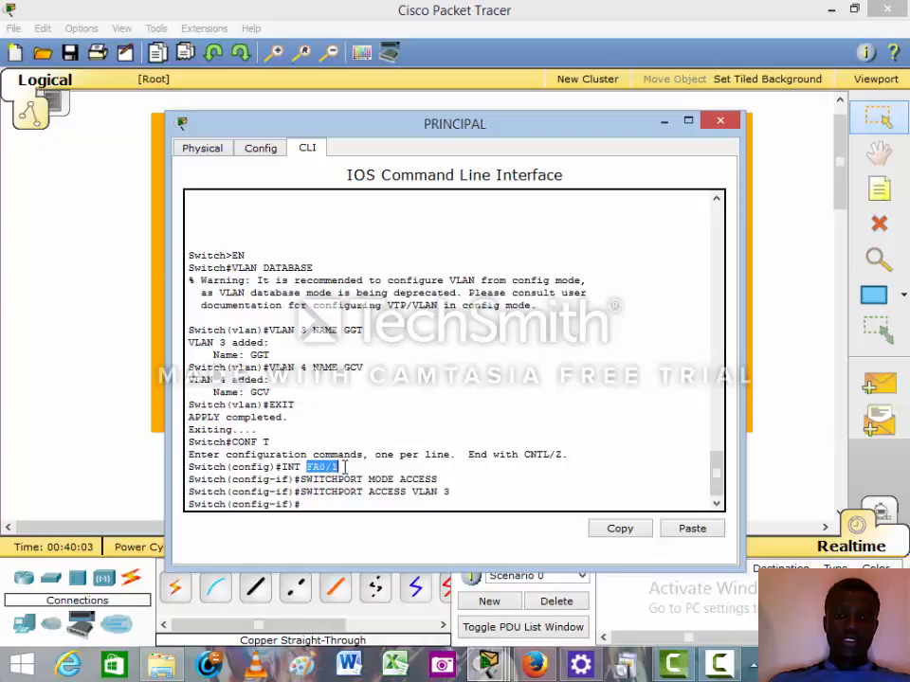
drag(412, 492, 449, 492)
- Switch to configuring the second interface of the PRINCIPAL switch with INT FA0/2
click(327, 502)
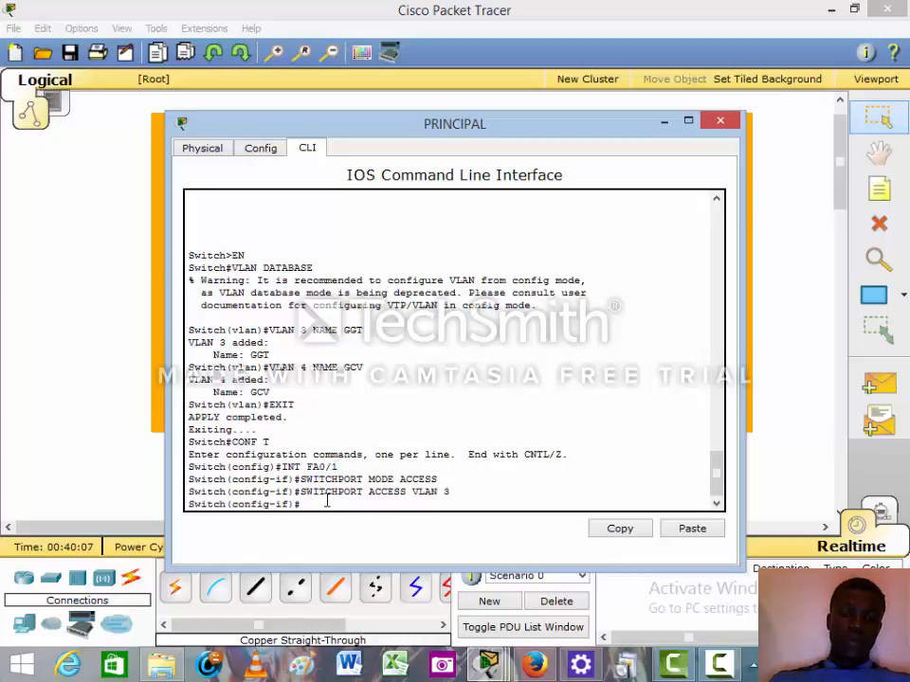
text(IN)
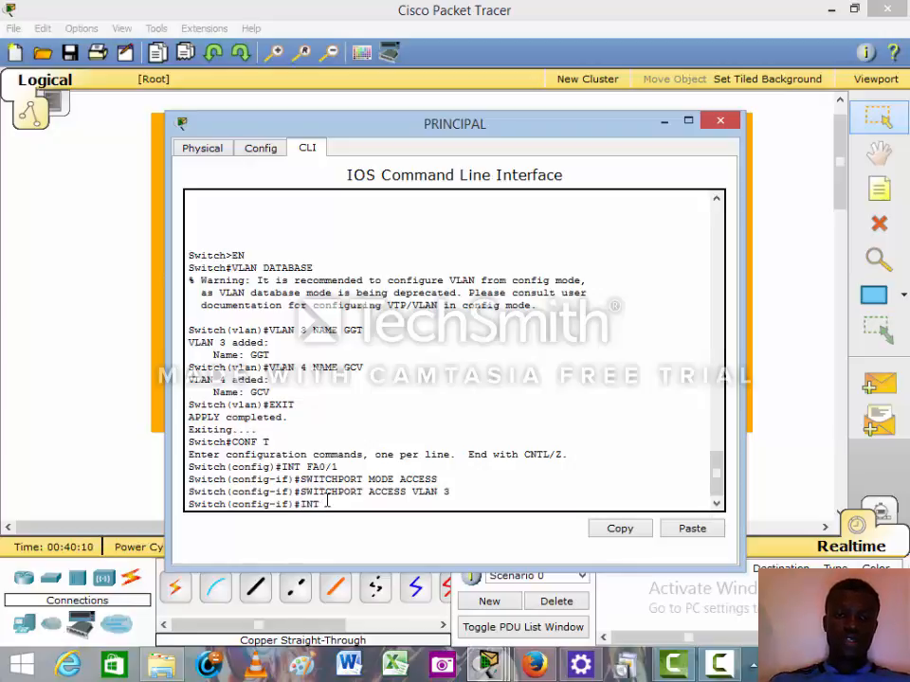
text(T)
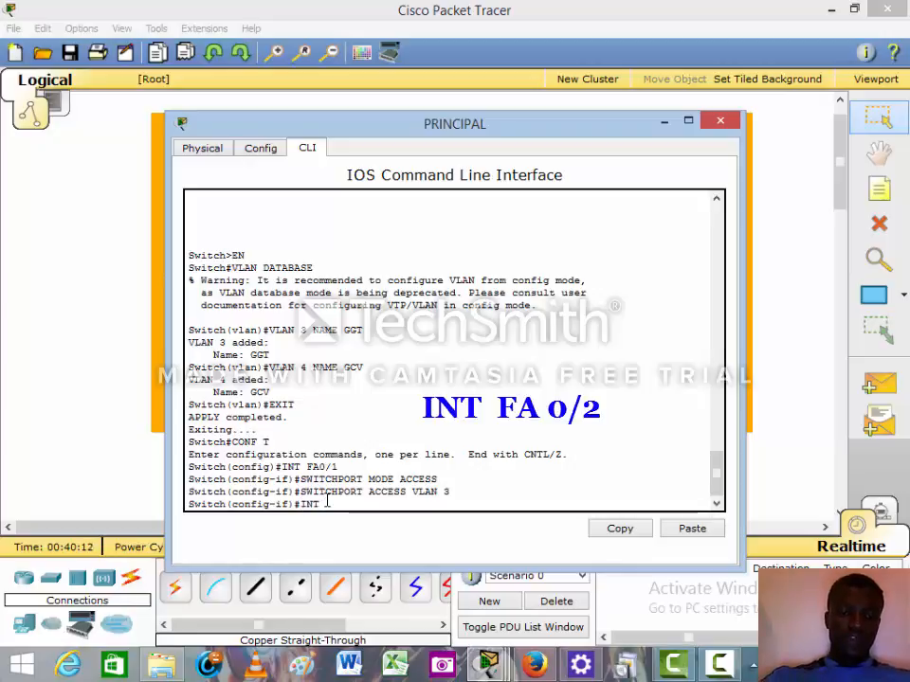
text( FA)
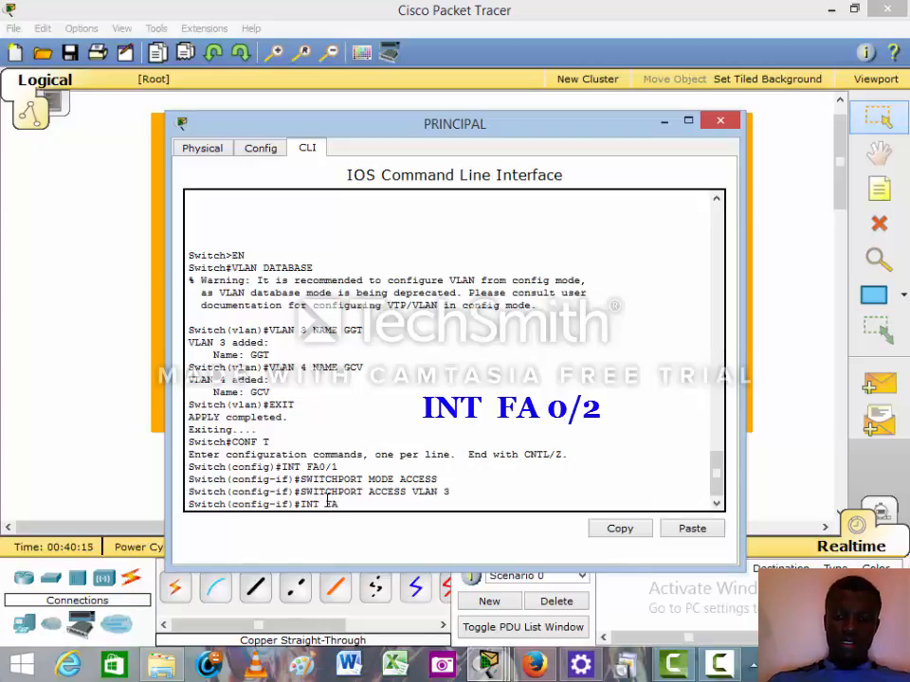
text(0/)
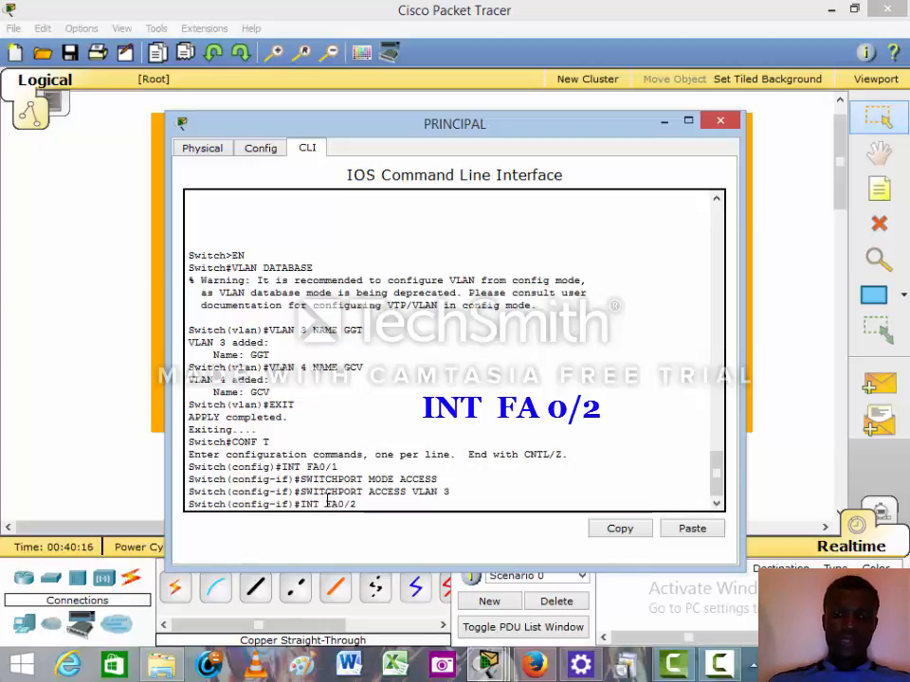
text(2)
key(Return)
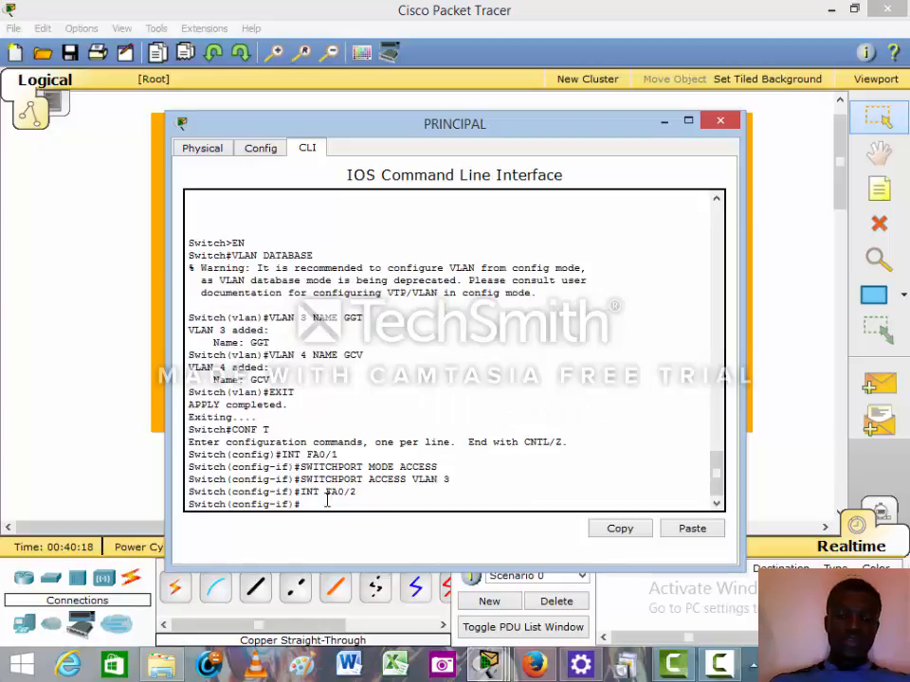
- Set interface FA0/2 to access mode with SWITCHPORT MODE ACCESS
text(SWITC)
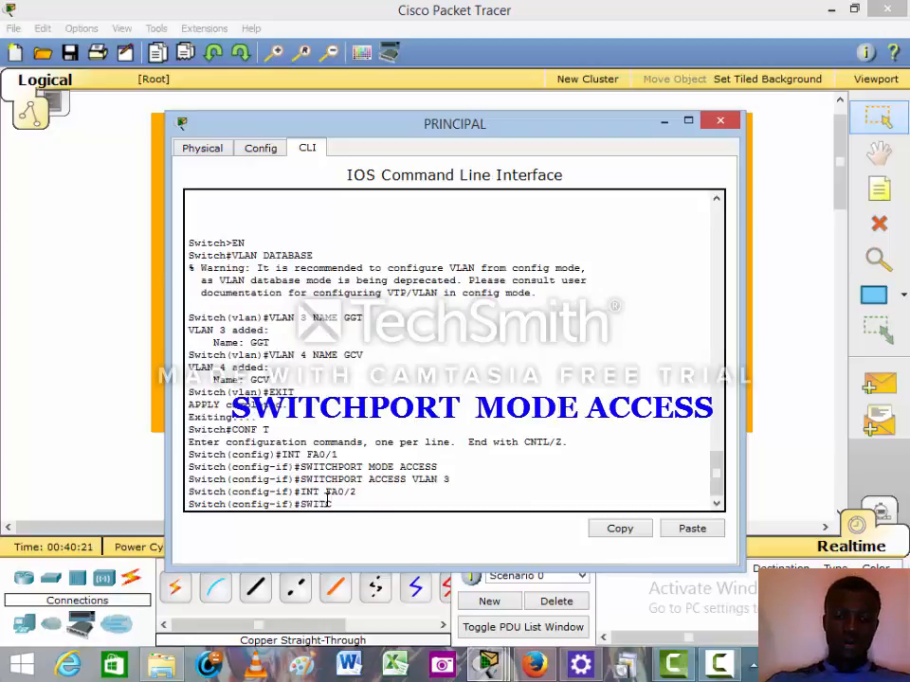
text(HPOR)
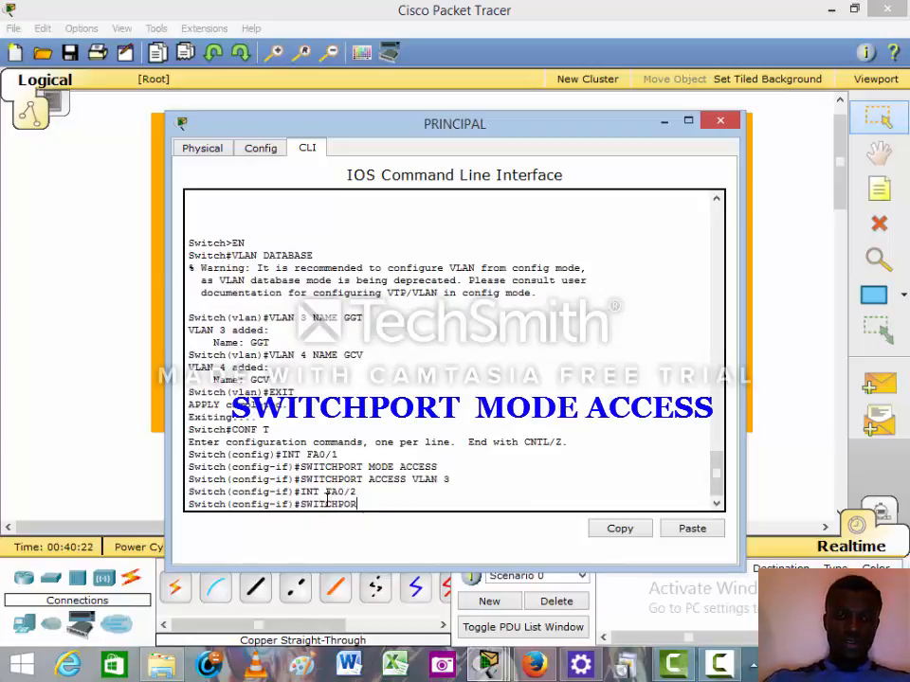
text(T MO)
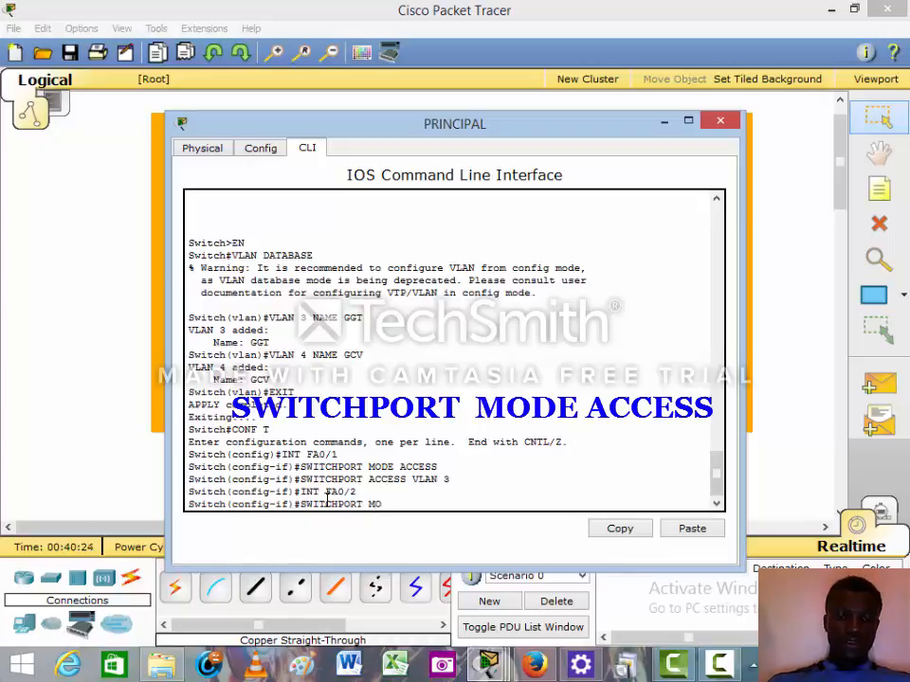
text(DE ACCESS)
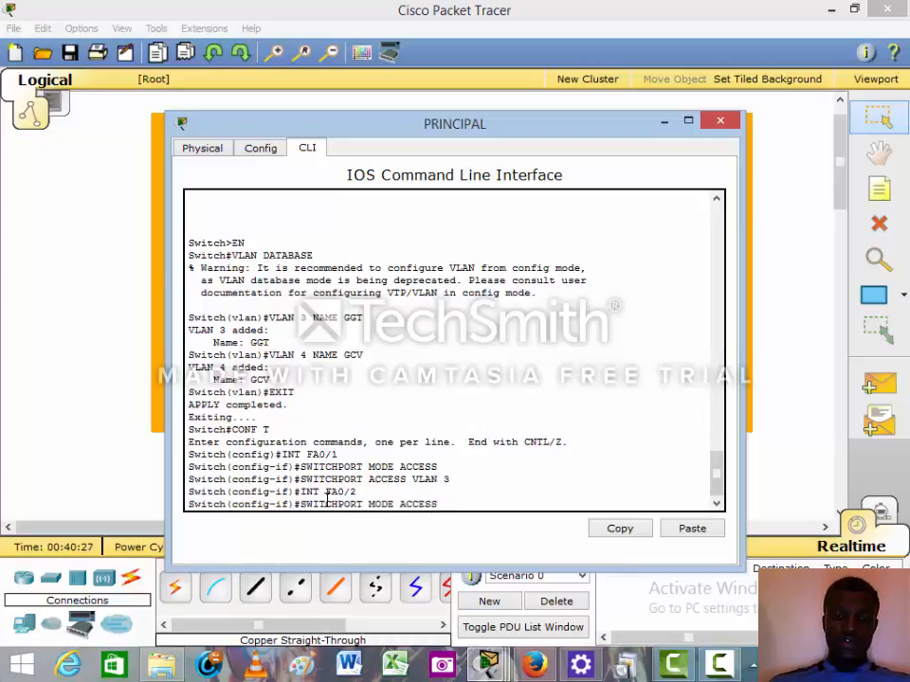
key(Return)
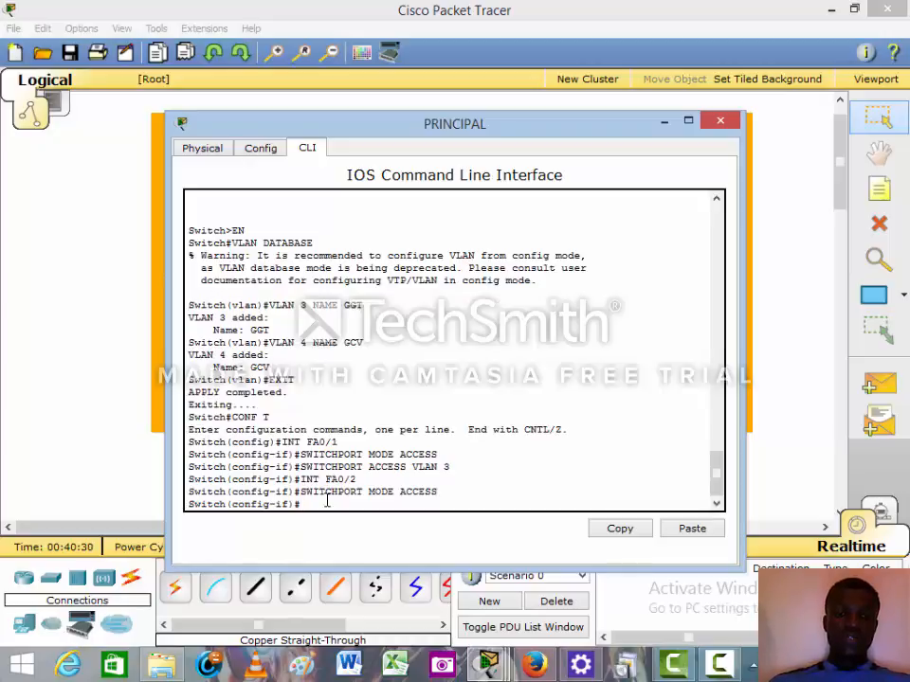
- Assign interface FA0/2 to VLAN 4 with SWITCHPORT ACCESS VLAN 4
text(SWITCH)
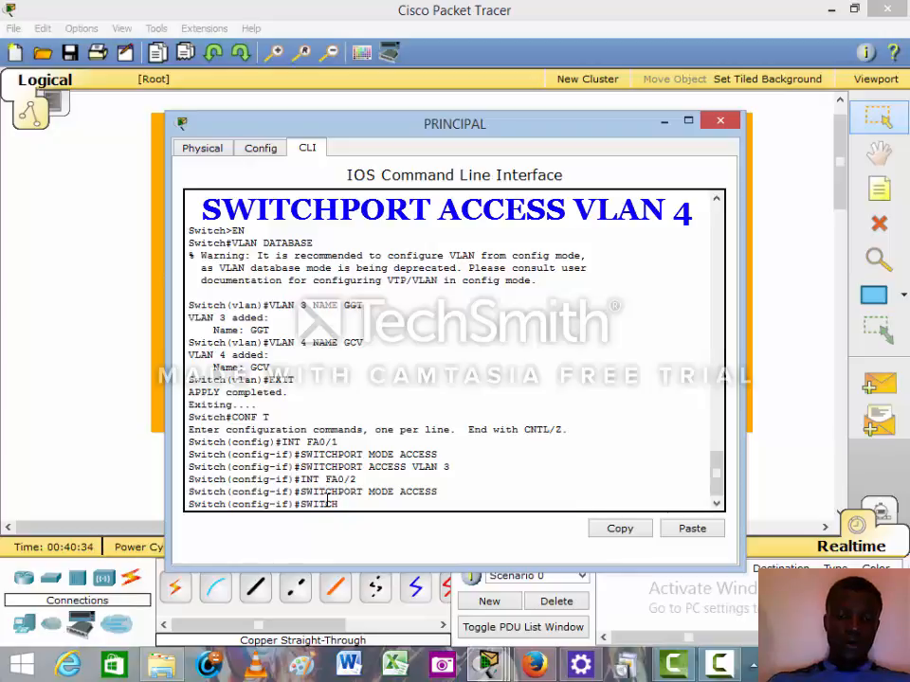
text(PORT)
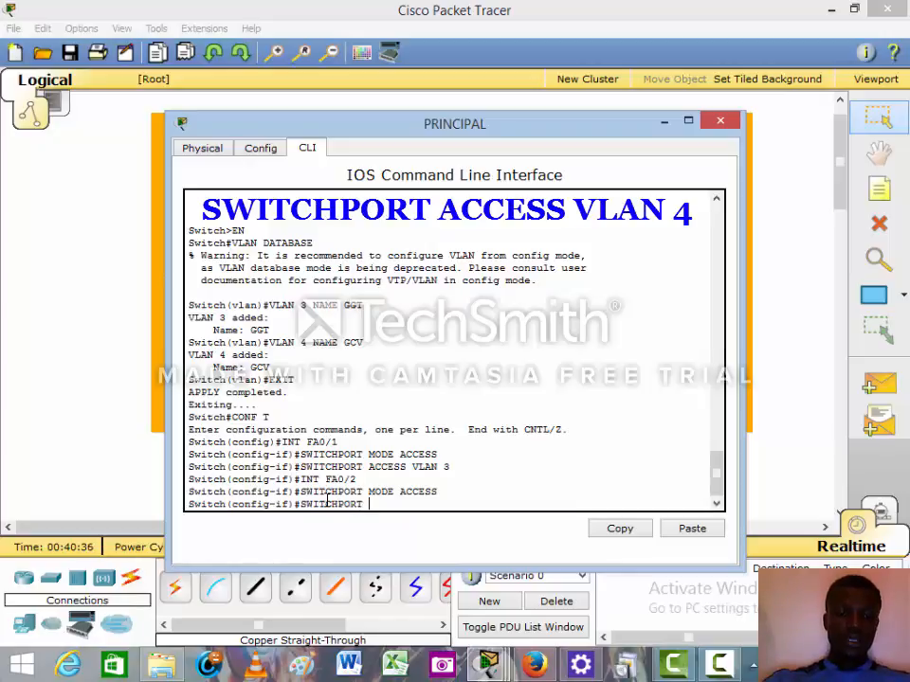
text( ACCE)
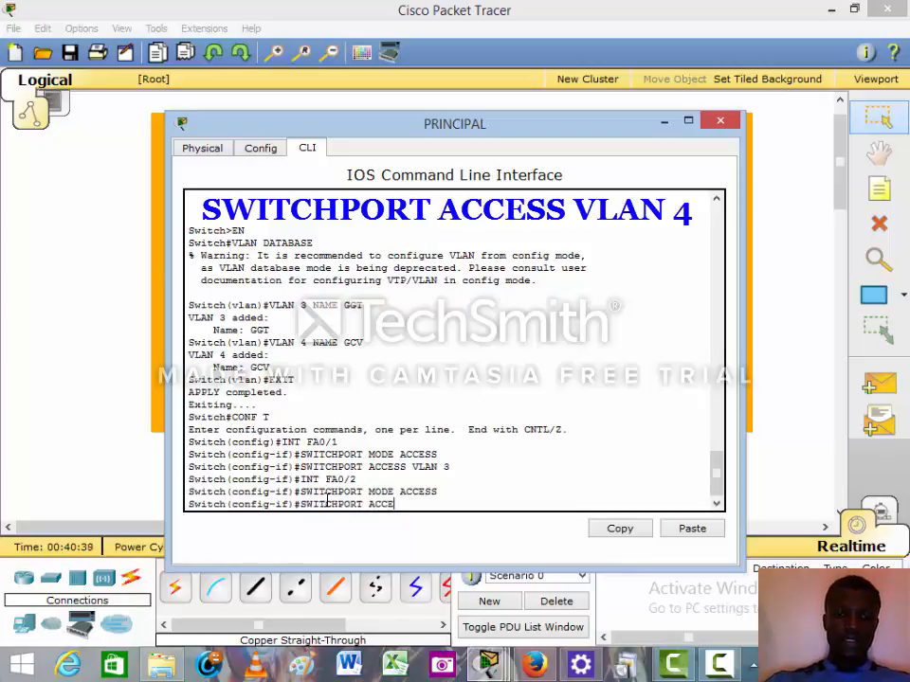
text(SS VL)
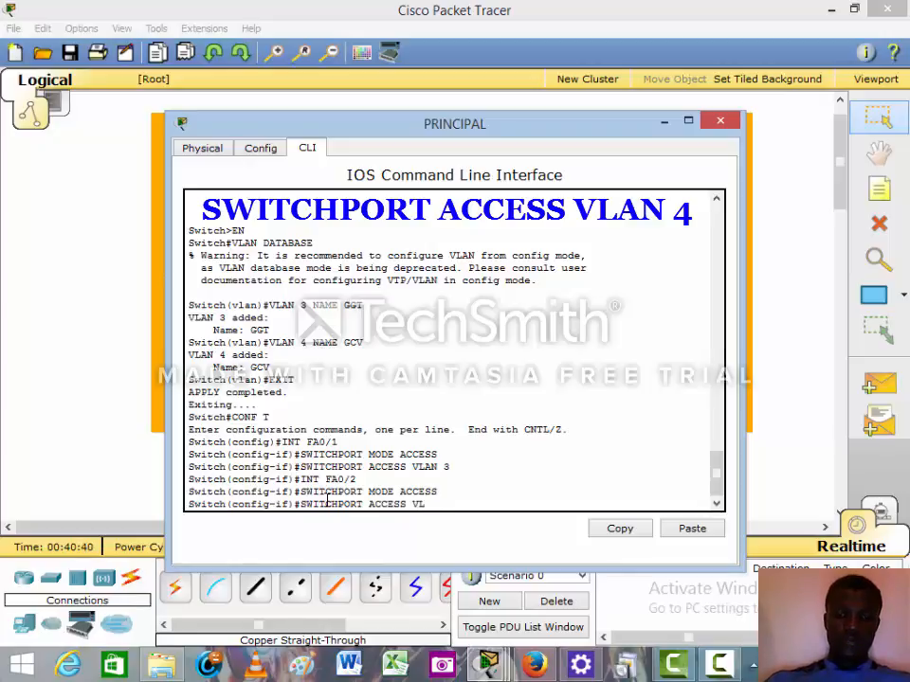
text(AN 4)
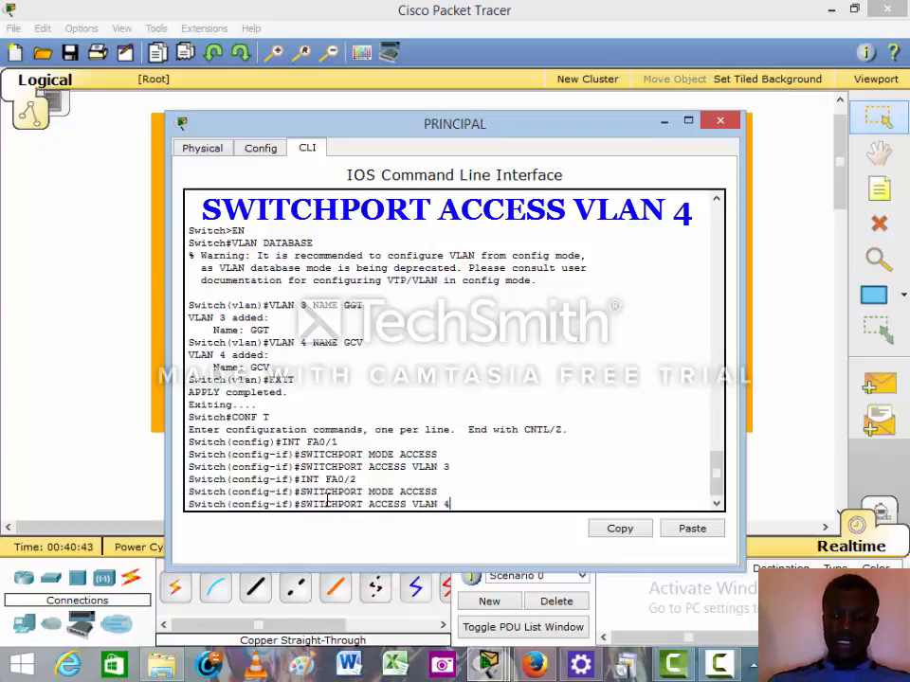
key(Return)
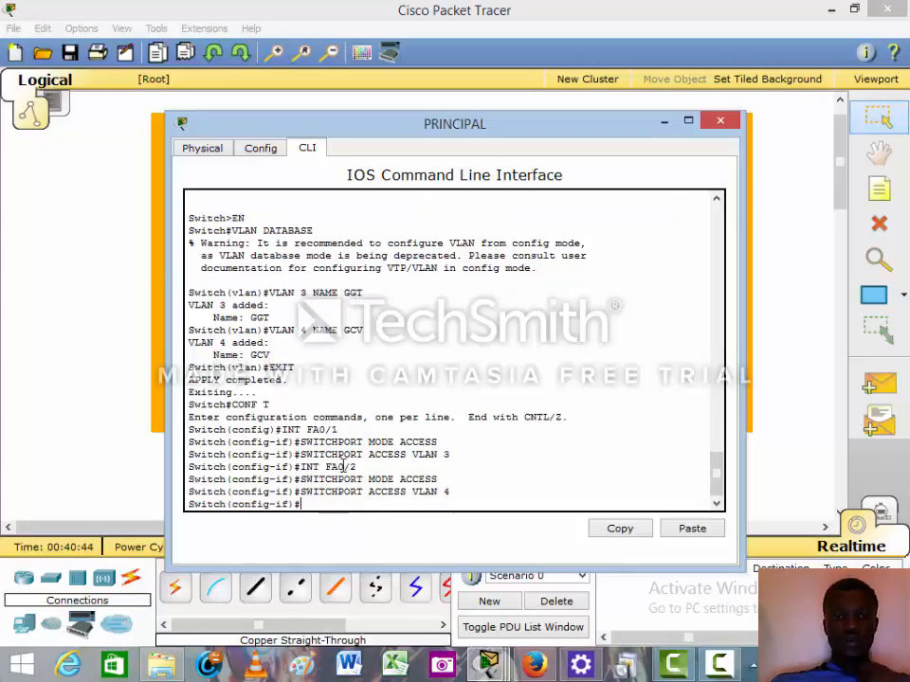
drag(326, 466, 360, 468)
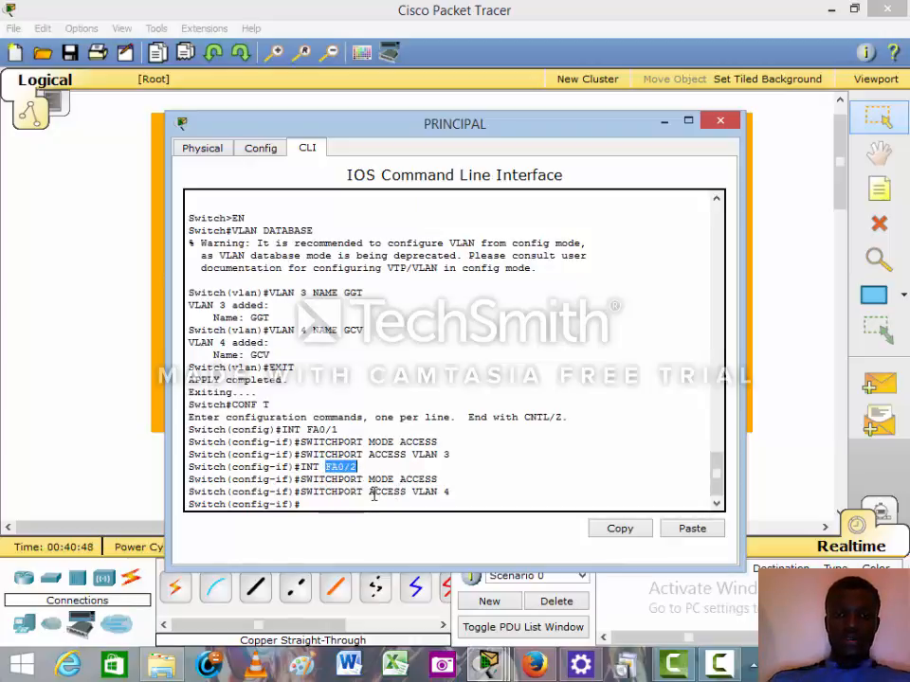
- Check which ports connect the PRINCIPAL switch to Router1, and return to the switch's command line
drag(369, 491, 451, 491)
click(453, 493)
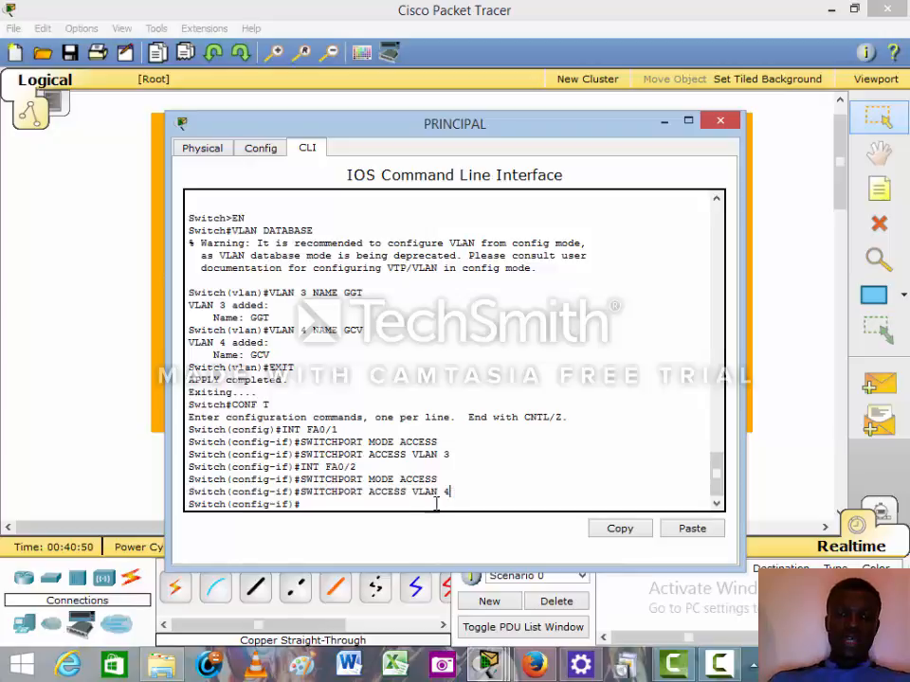
drag(582, 147, 606, 355)
click(663, 219)
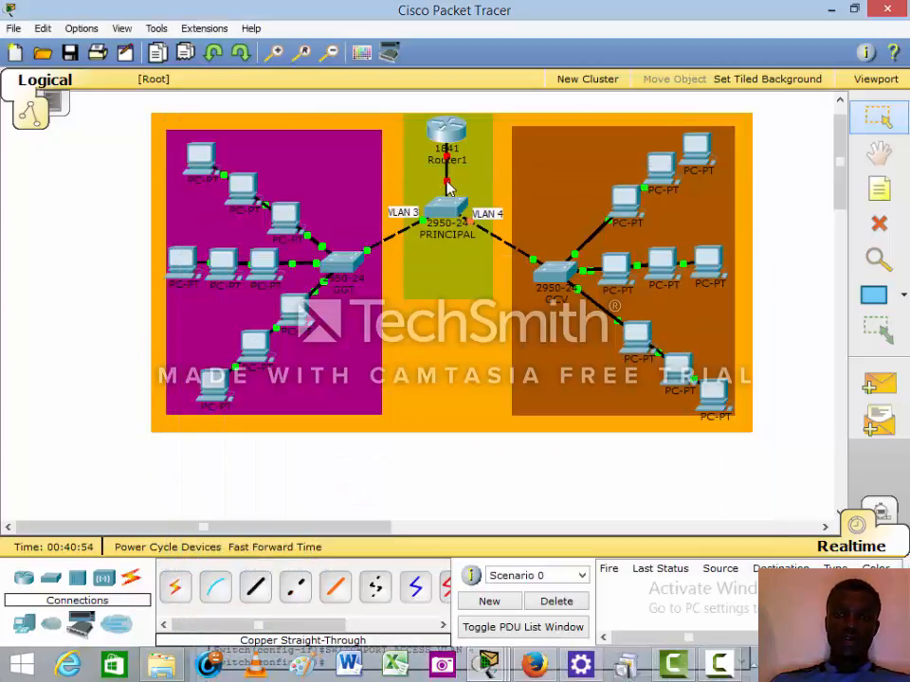
mouse_move(448, 187)
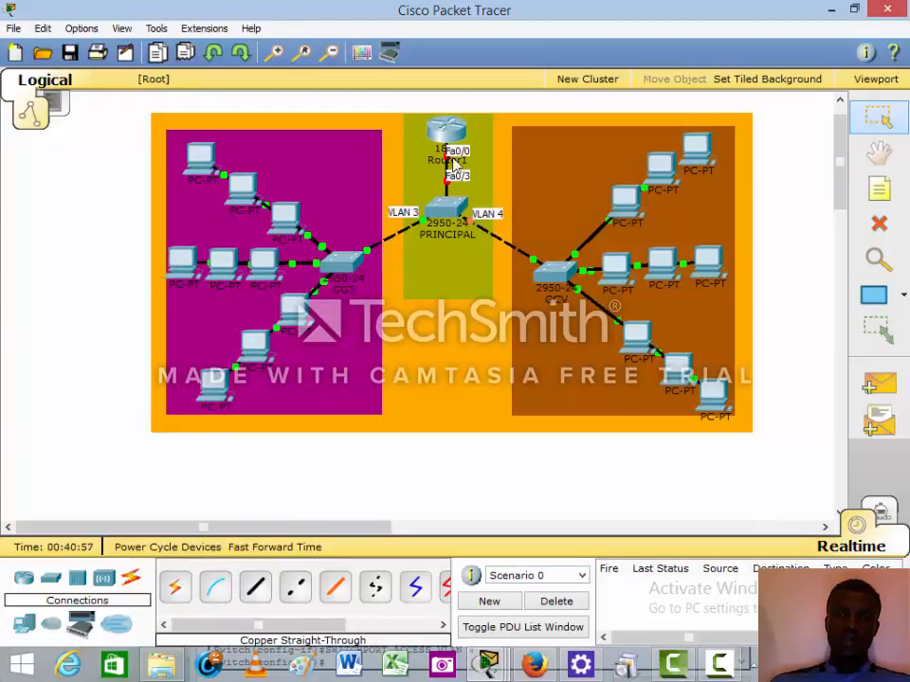
click(446, 208)
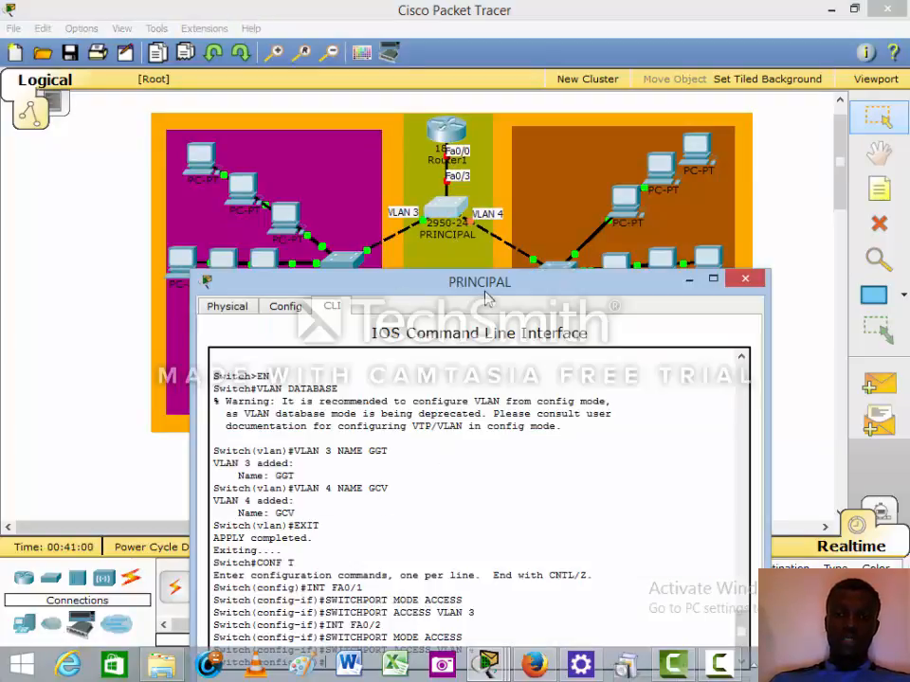
drag(483, 284, 492, 171)
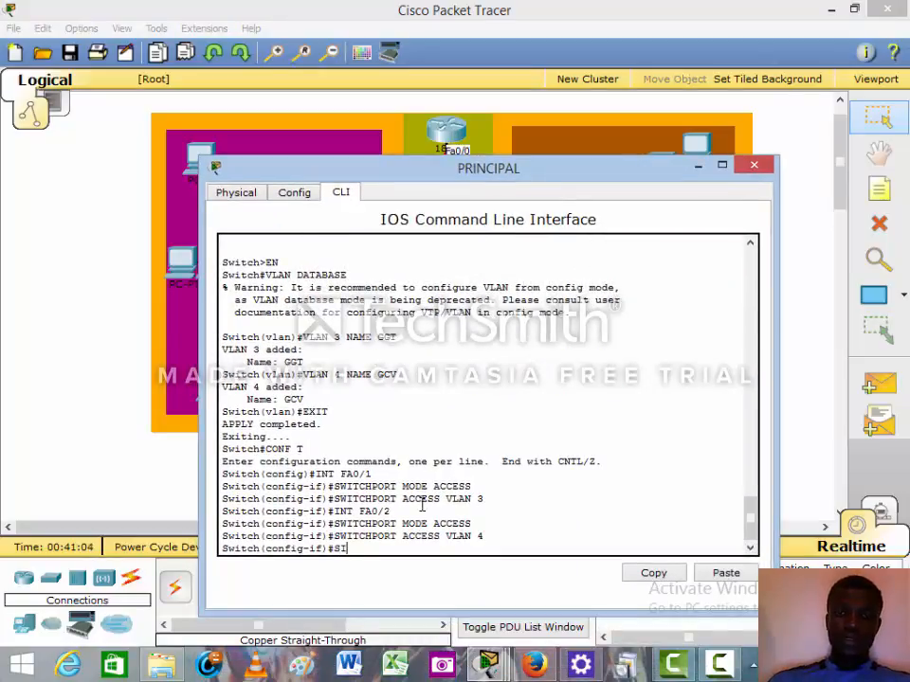
drag(615, 175, 676, 49)
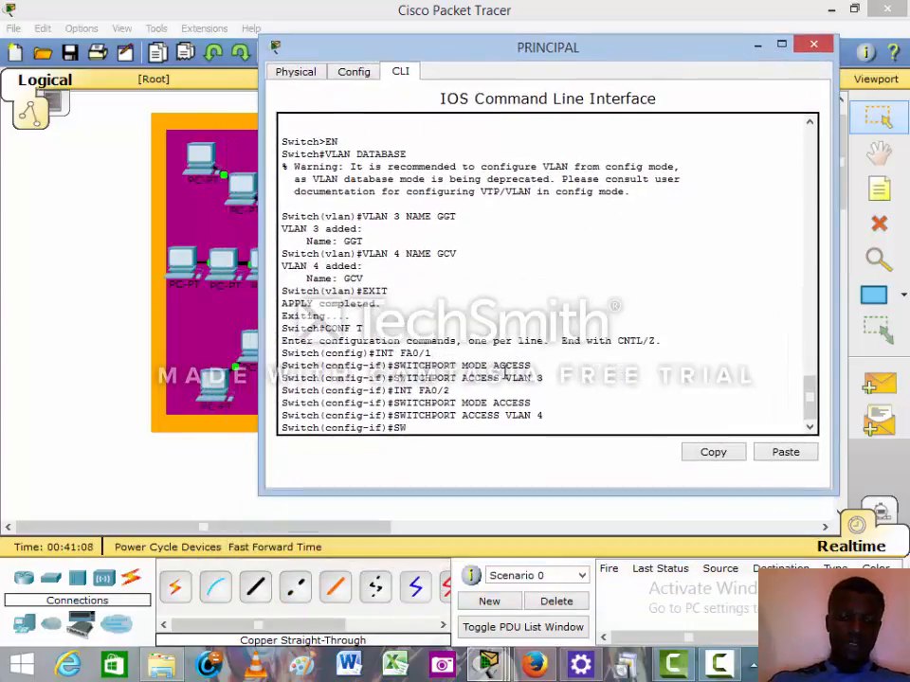
text(ITC)
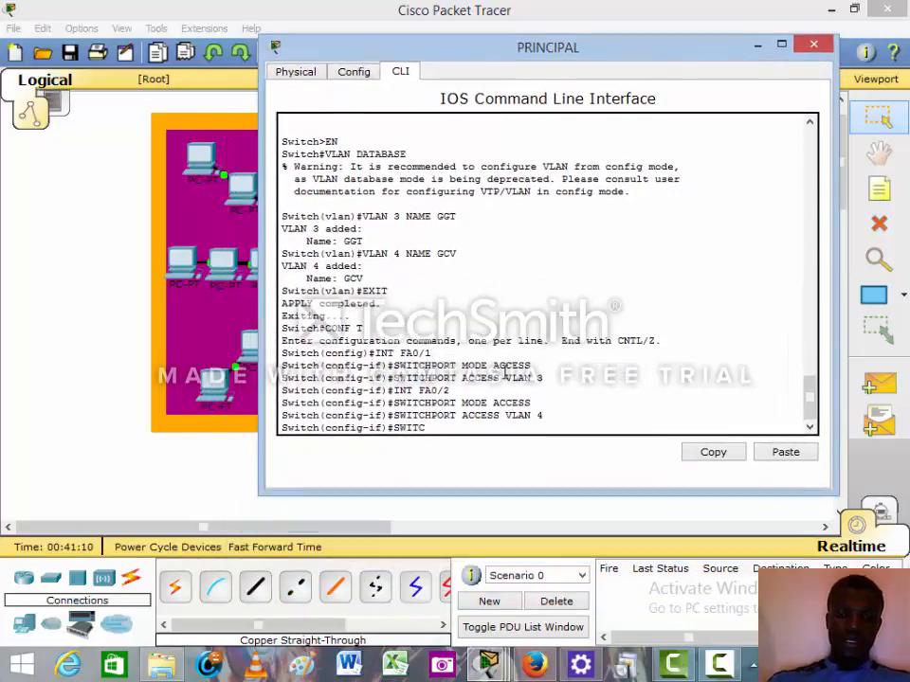
key(BackSpace)
key(BackSpace)
key(BackSpace)
key(BackSpace)
key(BackSpace)
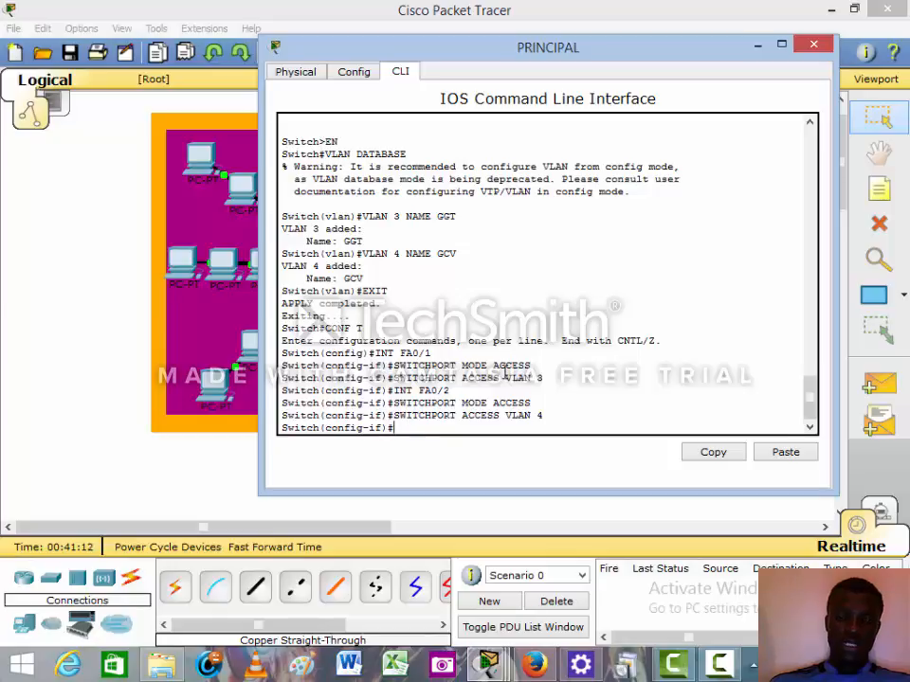
- Try to enter interface configuration on the PRINCIPAL switch for FA0/0 with INT FA0/0, checking the port labels on its link to Router1
text(INT)
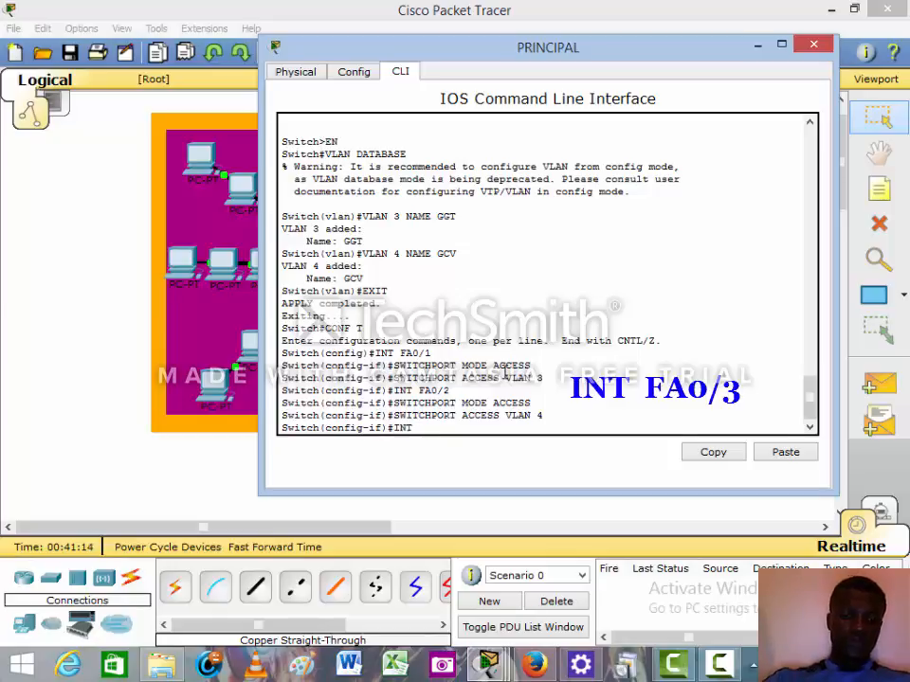
text( FA0)
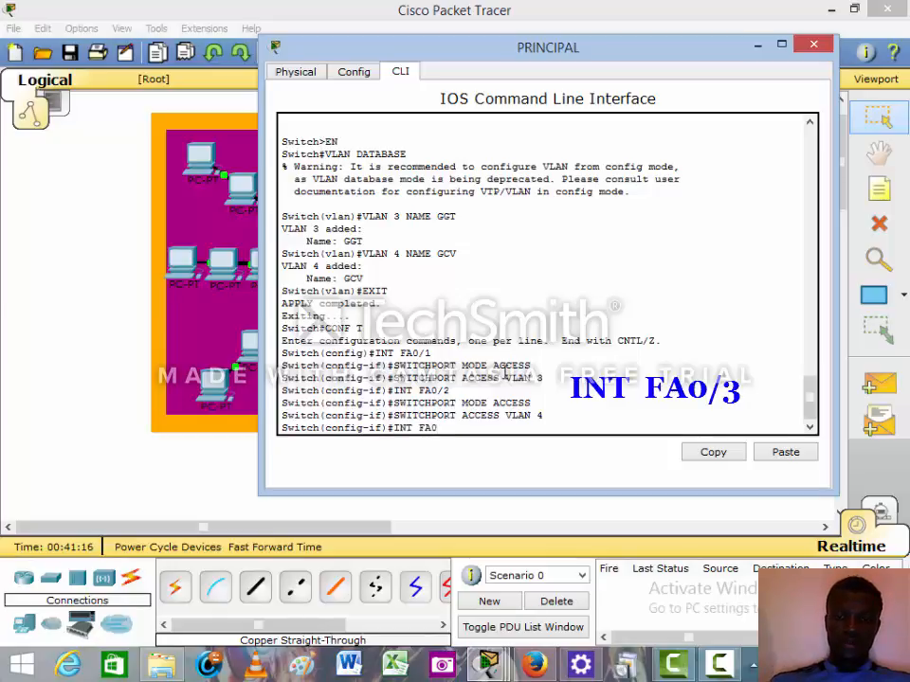
text(/0)
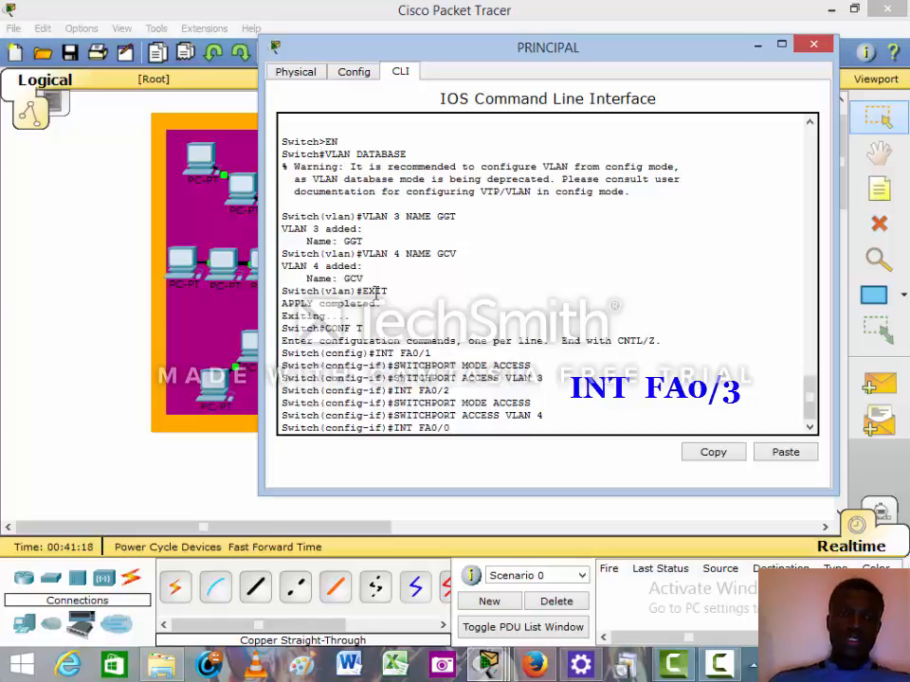
click(23, 350)
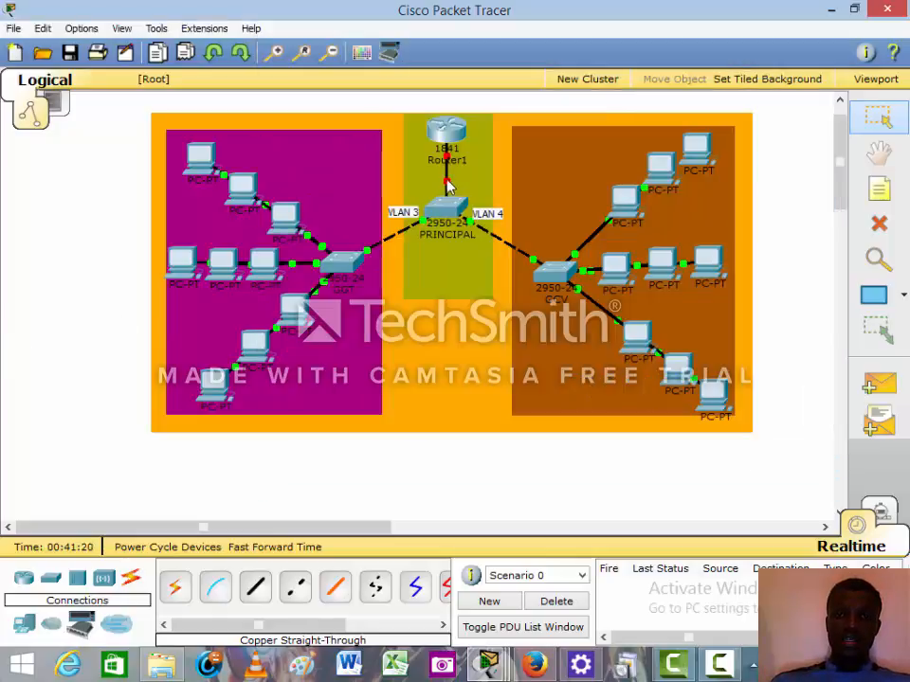
mouse_move(449, 182)
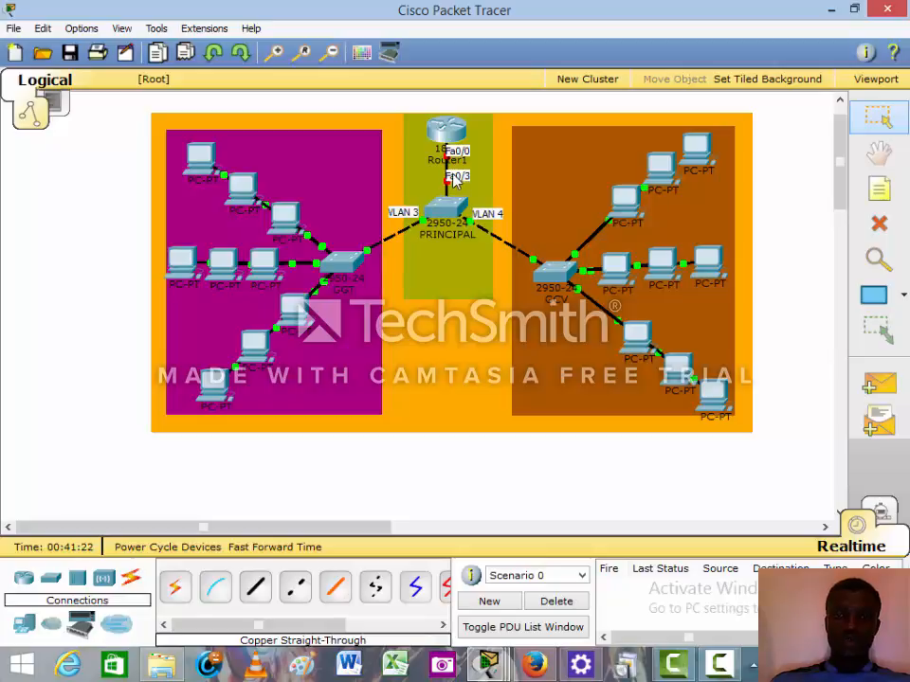
click(442, 208)
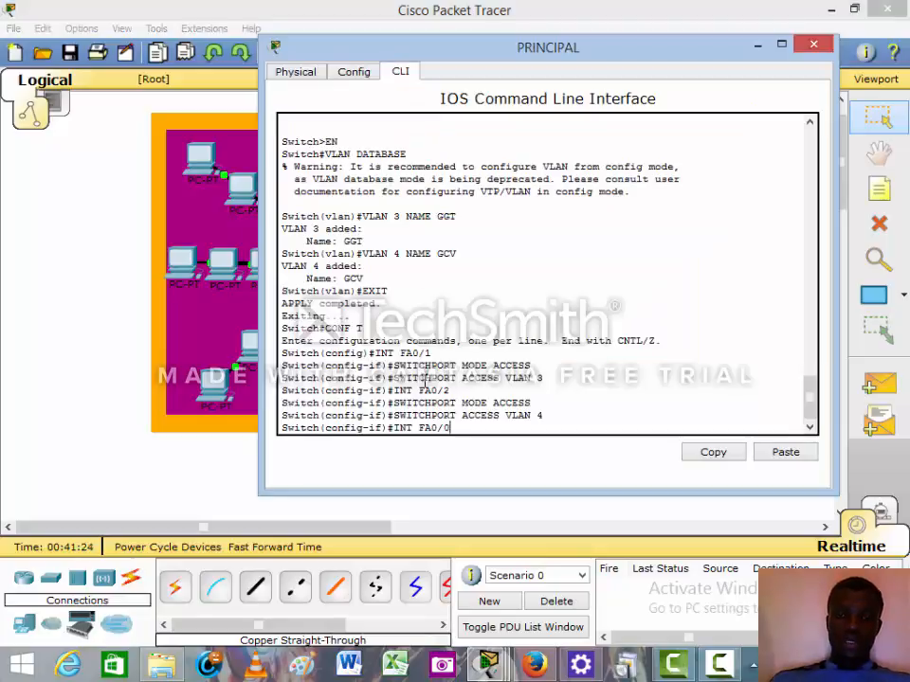
text(INT FA0/0)
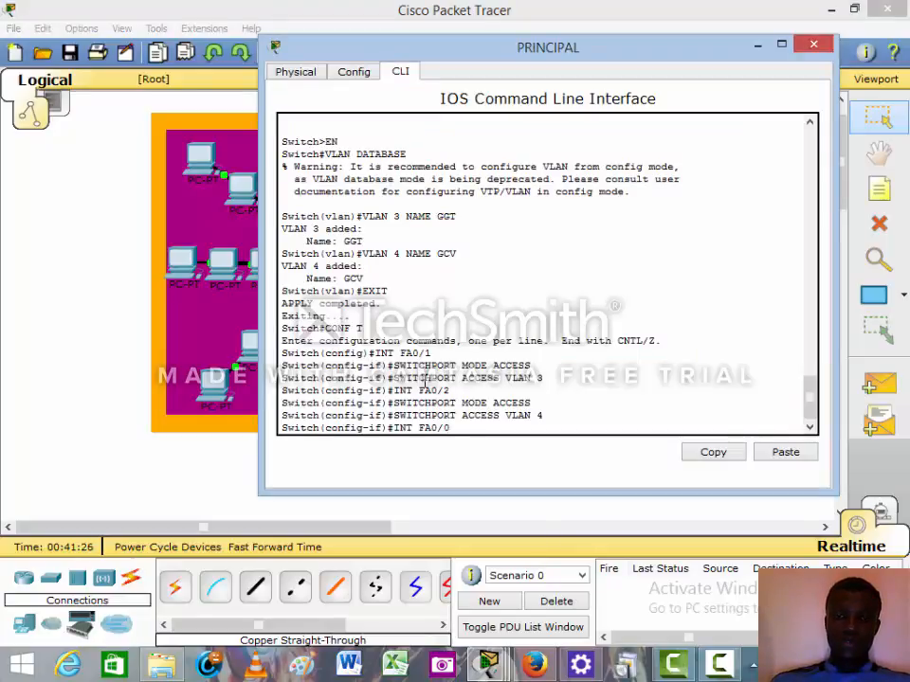
key(Return)
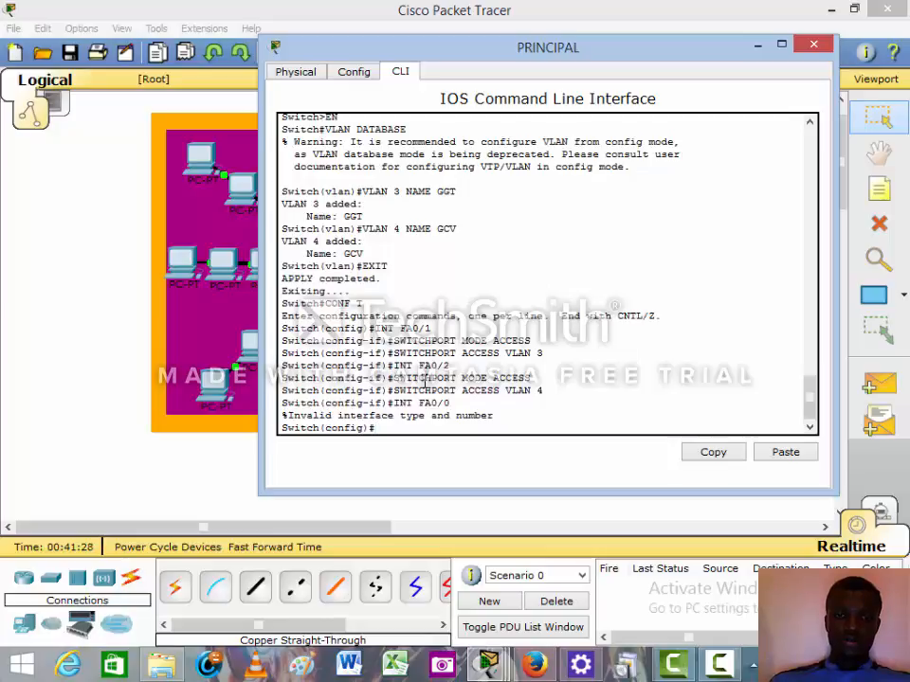
- Enter interface configuration for the PRINCIPAL switch's port towards Router1 with INT FA0/3
key(Up)
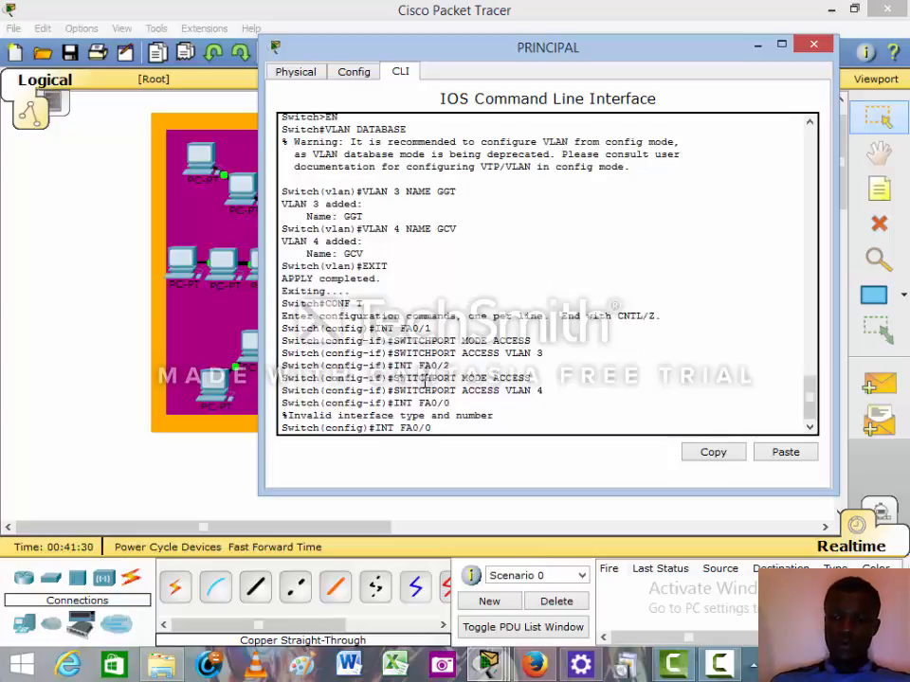
key(BackSpace)
text(3)
key(Return)
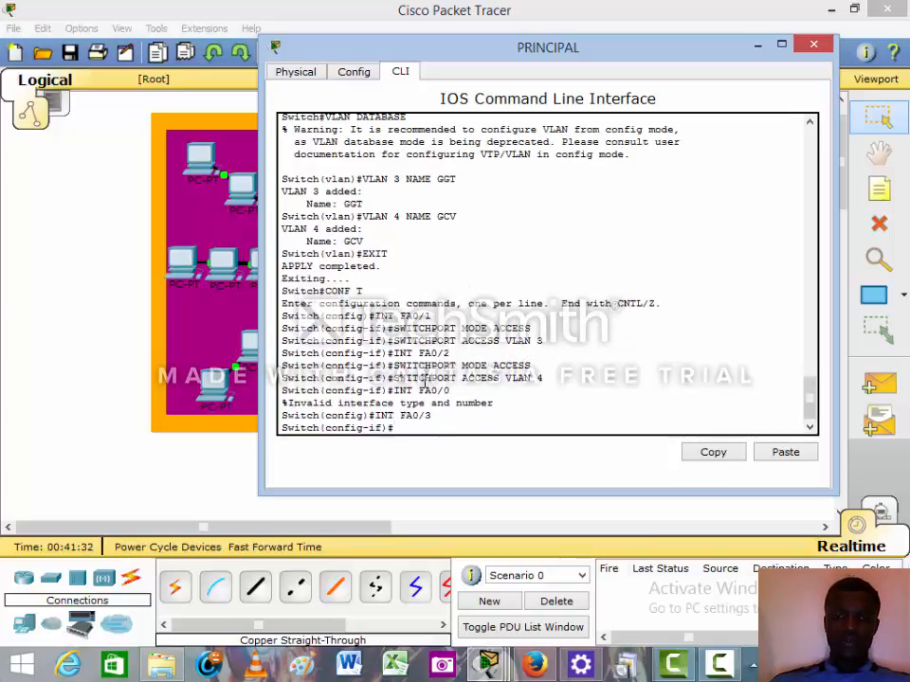
- Set interface FA0/3 to trunk mode with SWITCHPORT MODE TRUNK
text(SWIT)
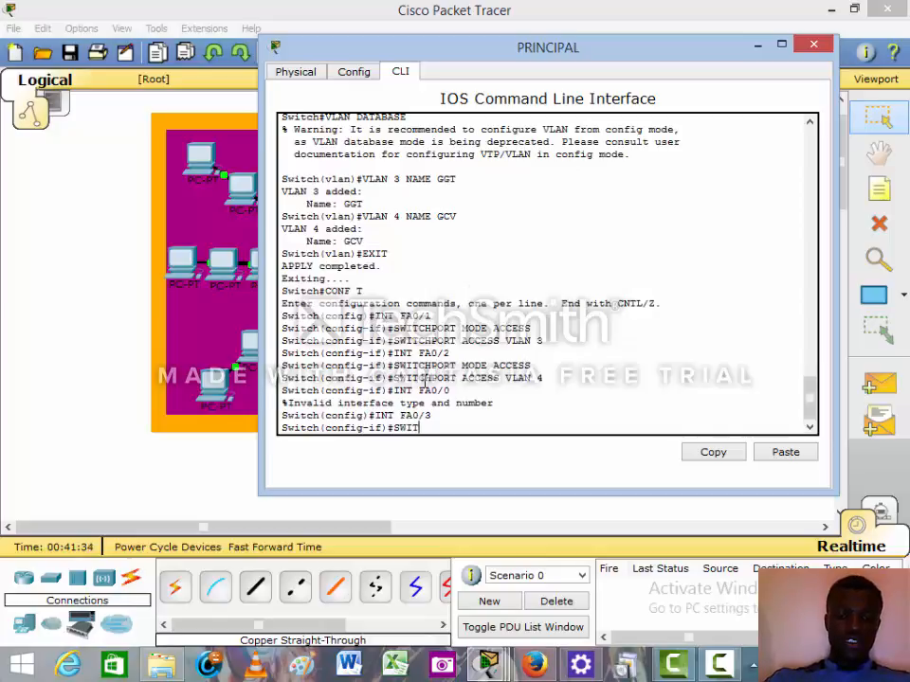
text(CHPOR)
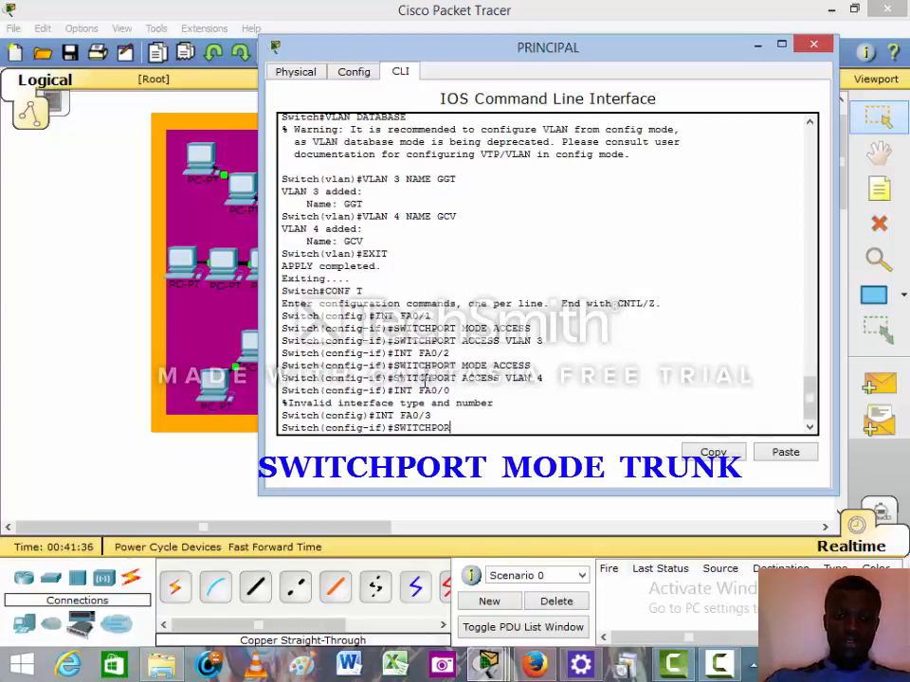
text(T MOD)
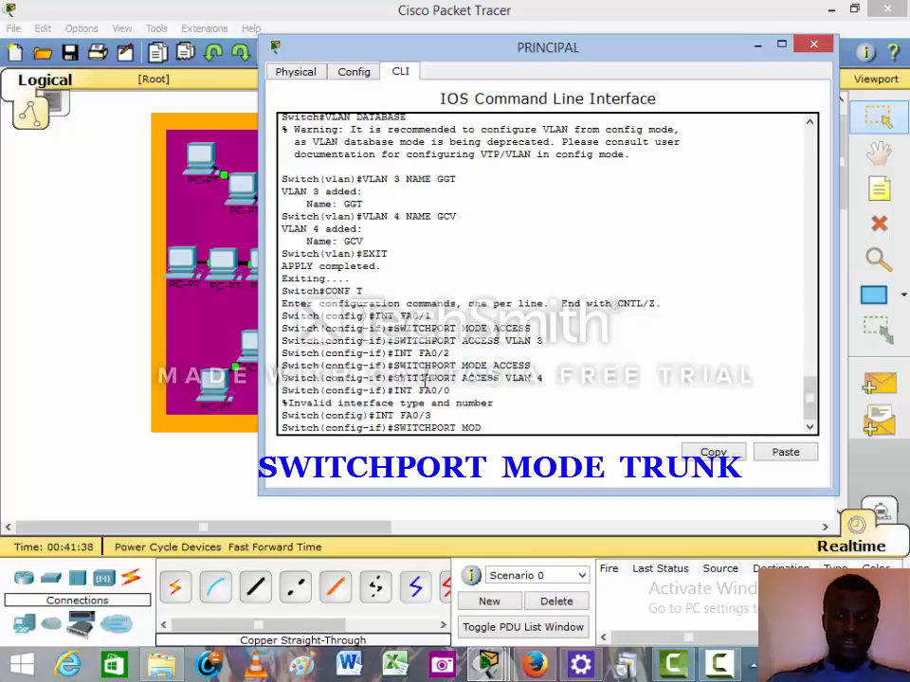
text(E TR)
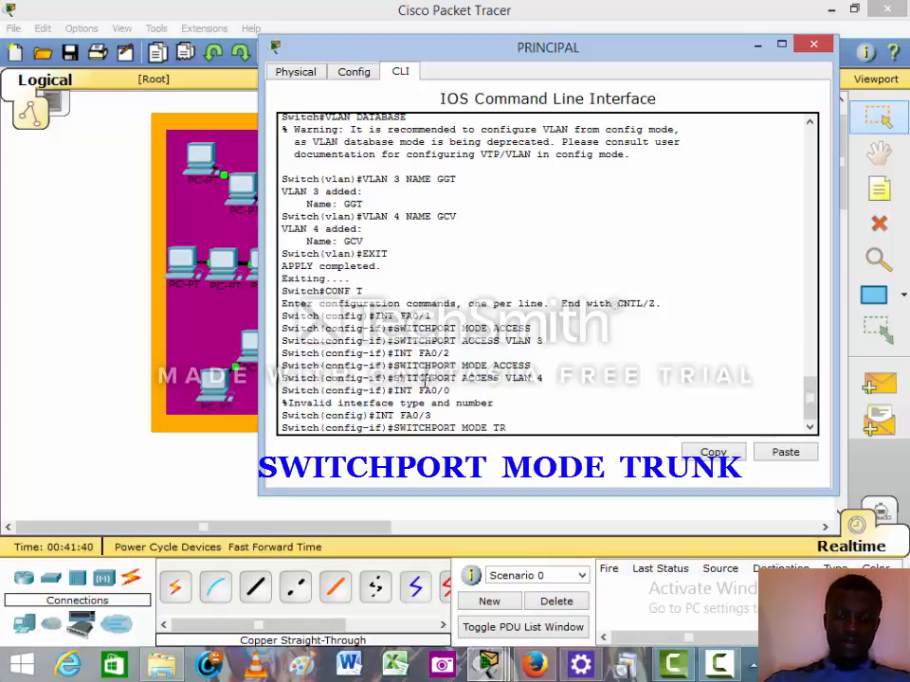
text(UNK)
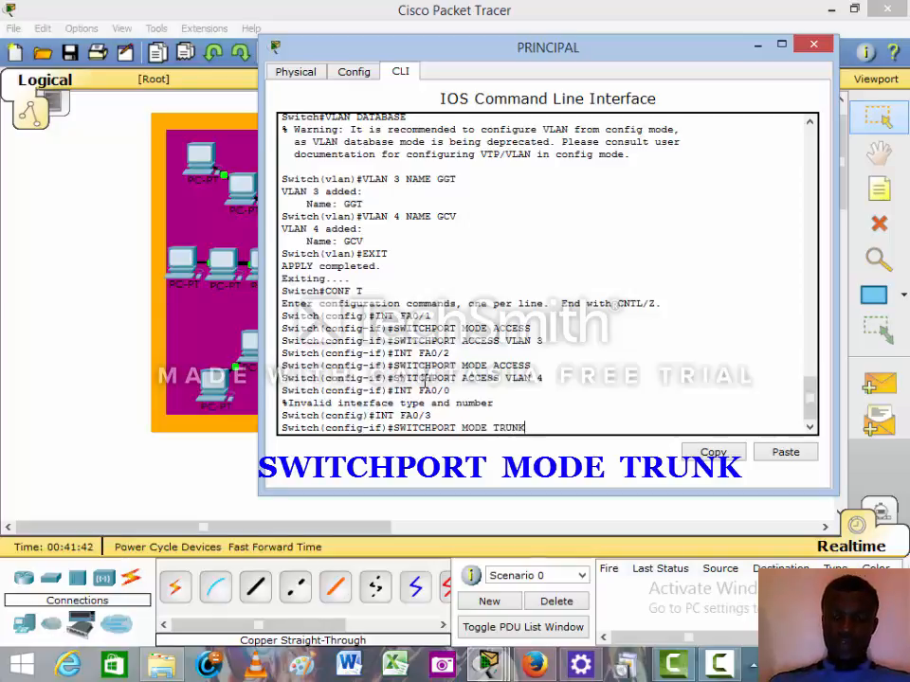
key(Return)
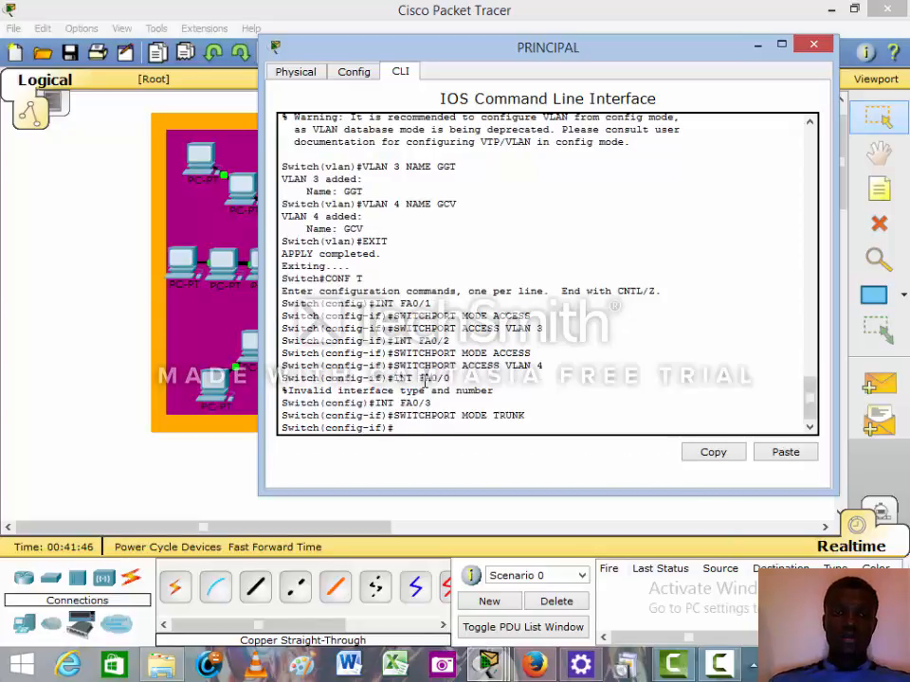
- Leave configuration mode with END, save the PRINCIPAL switch's configuration with WRITE and close its window
text(EN)
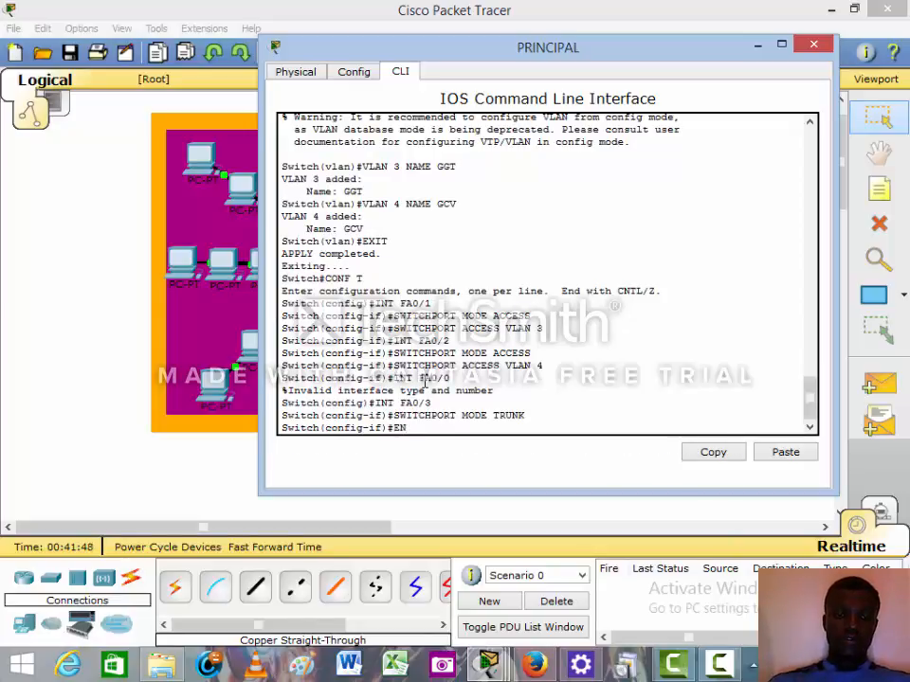
text(D)
key(Return)
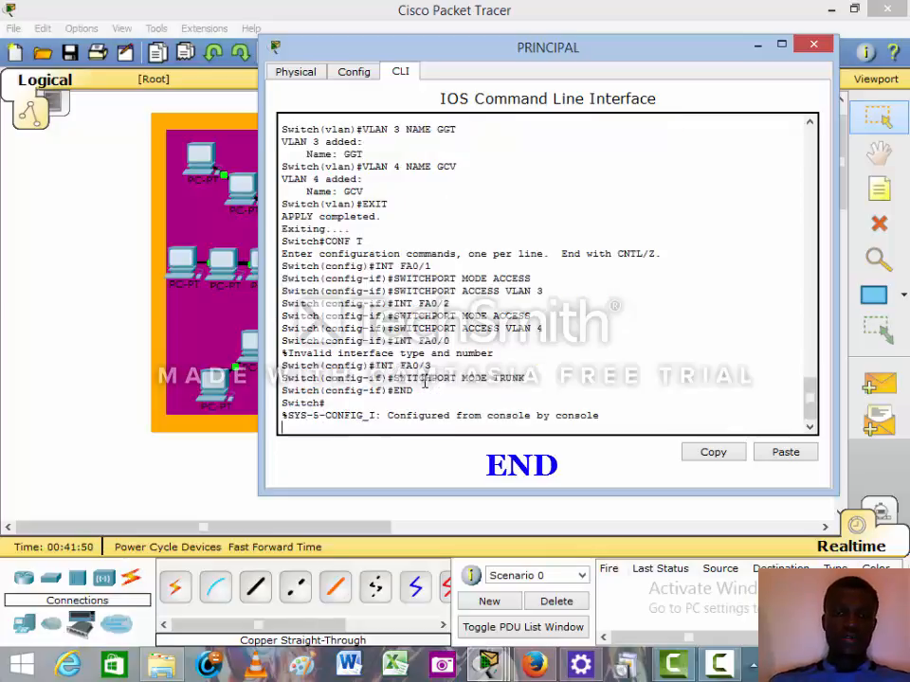
key(Return)
text(W)
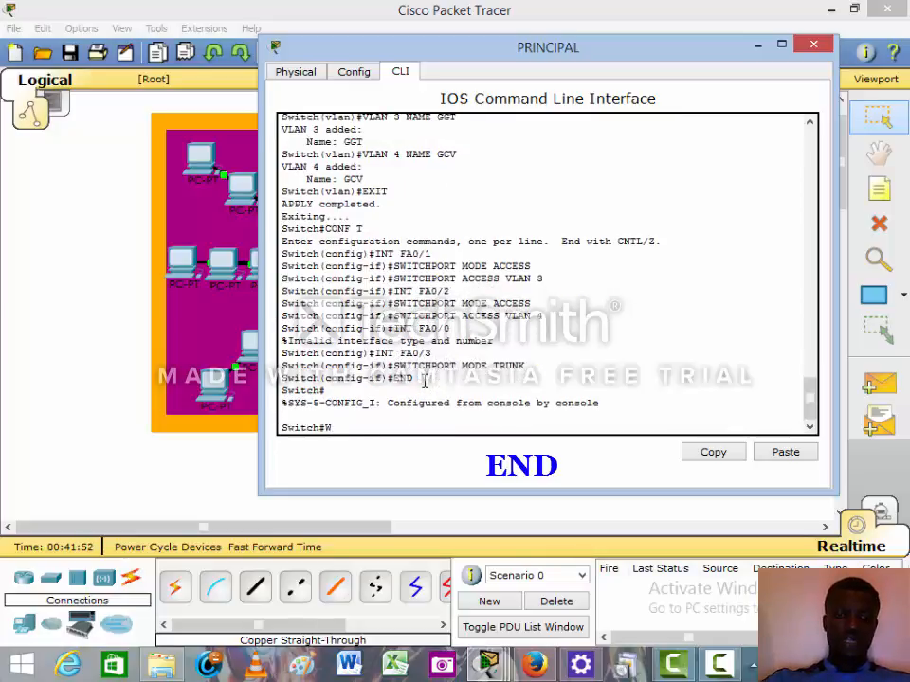
text(RITE)
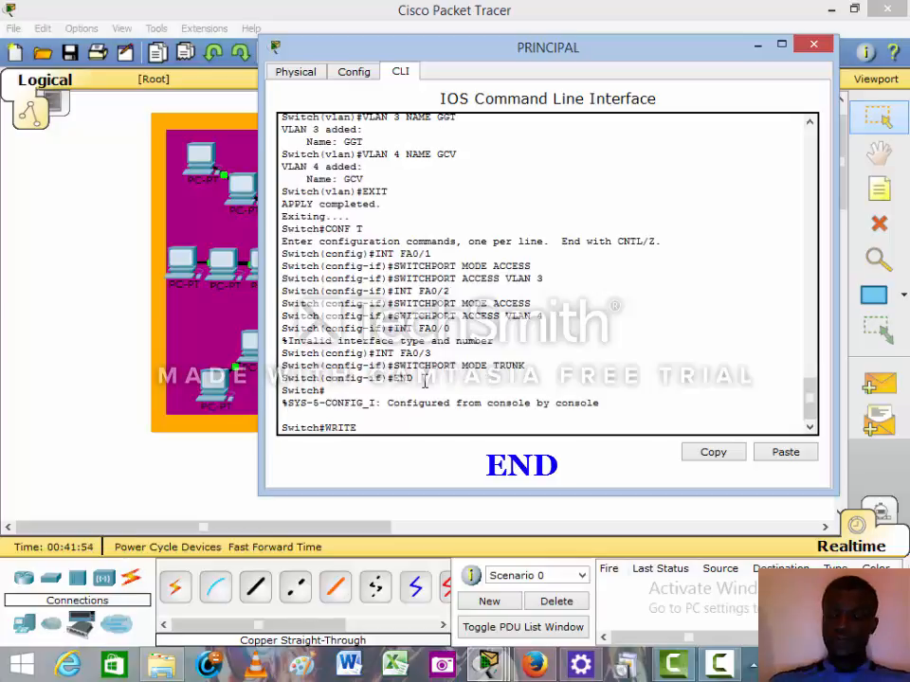
key(Return)
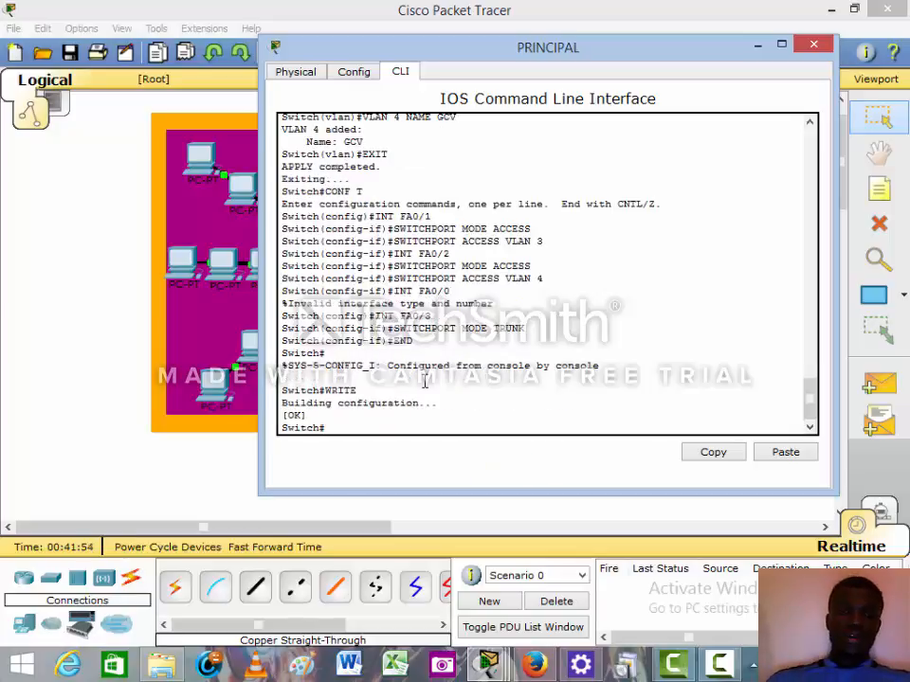
click(813, 43)
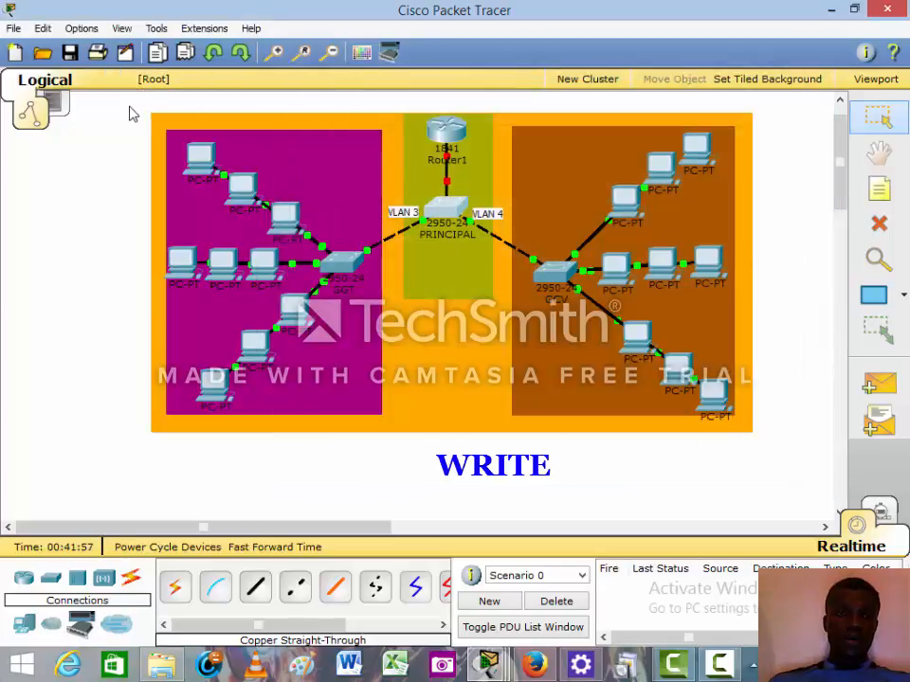
drag(129, 108, 450, 442)
drag(573, 460, 771, 457)
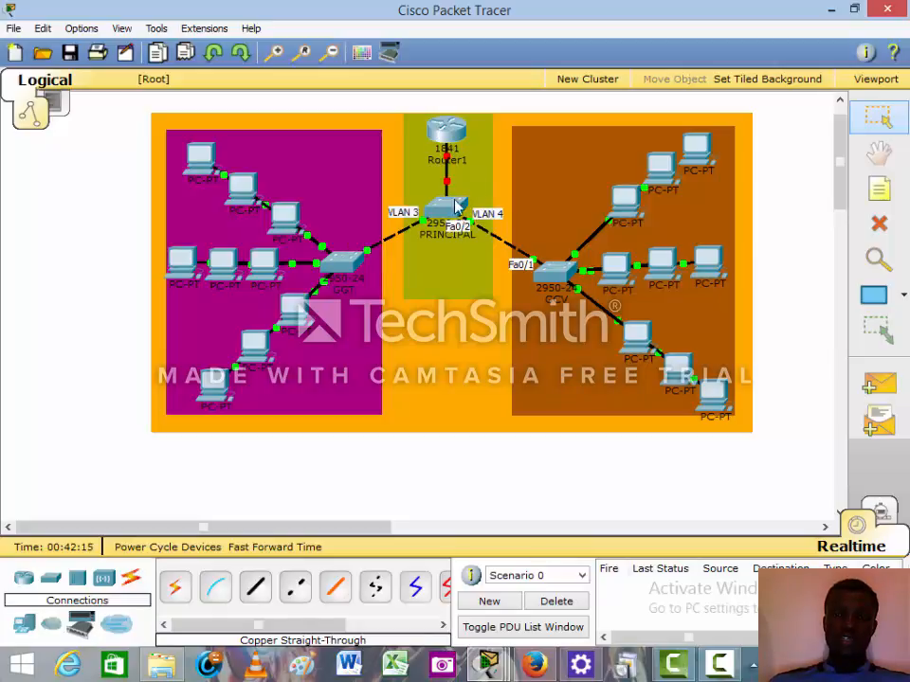
mouse_move(453, 208)
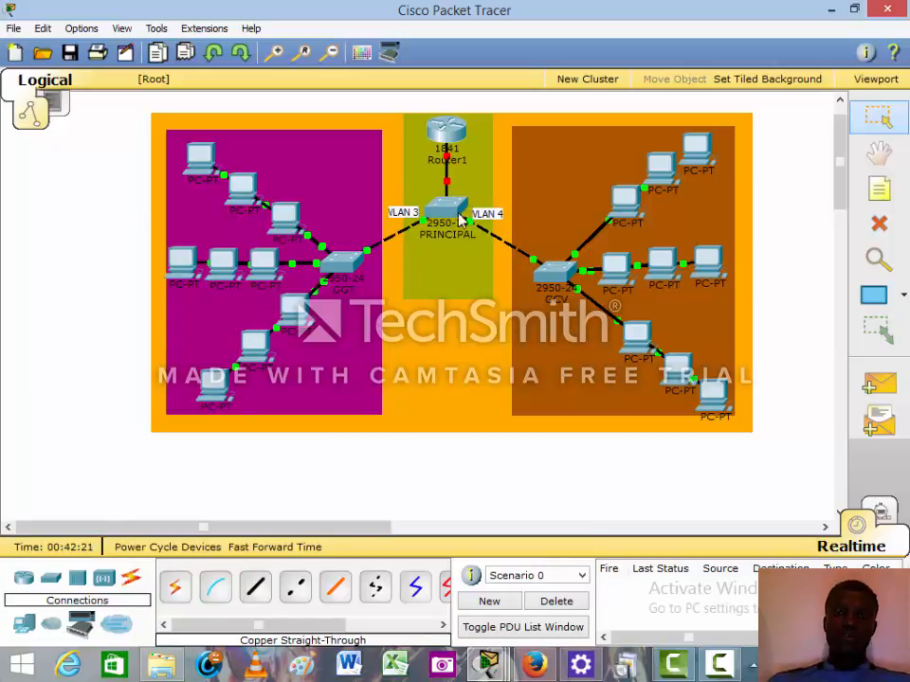
- Open Router1's command line interface and decline the system configuration dialog with NO to reach the router prompt
click(447, 132)
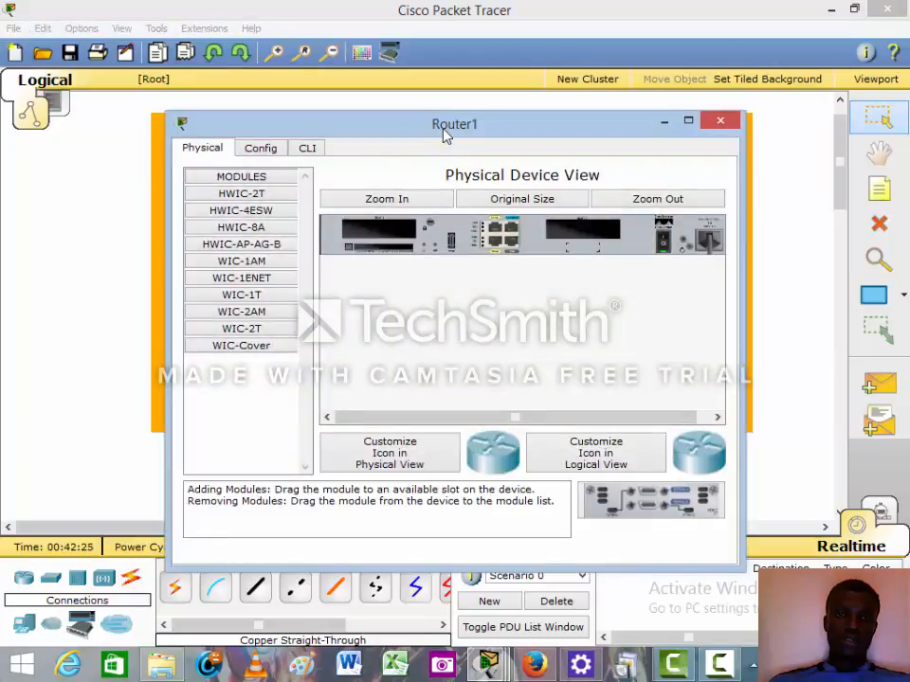
click(307, 149)
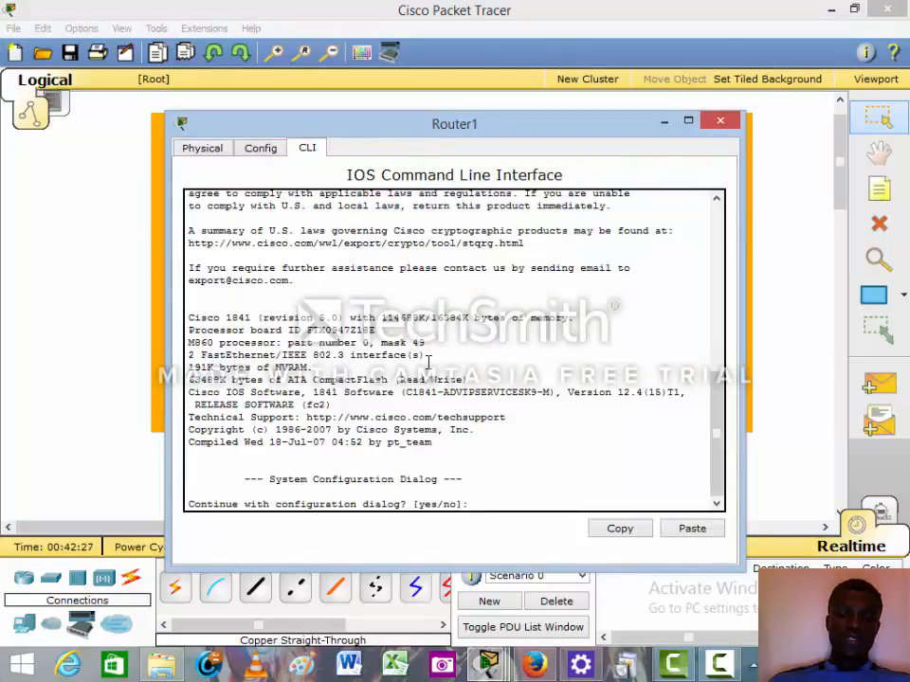
text(NO)
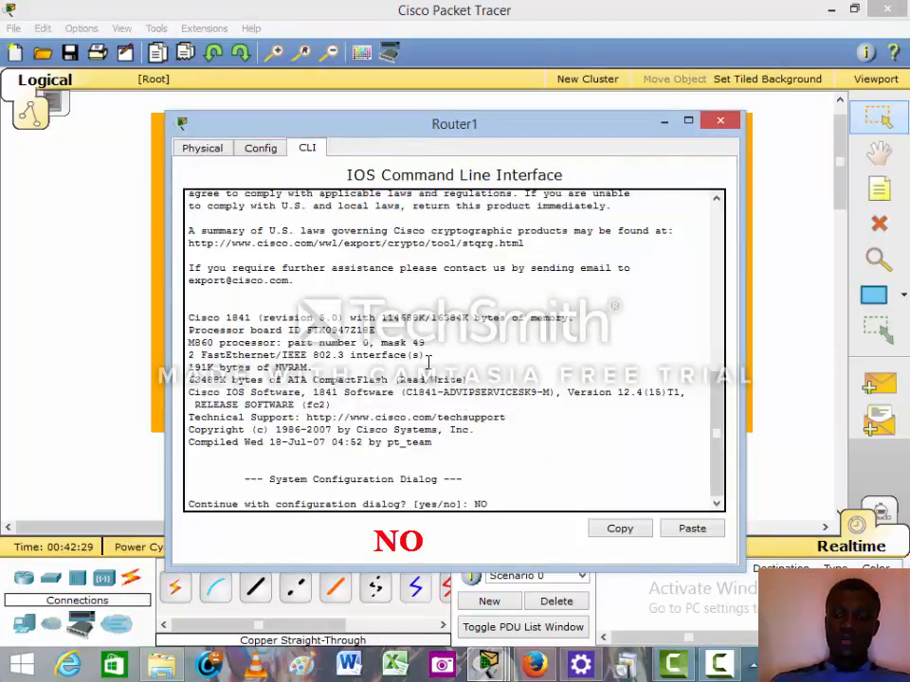
key(Return)
key(Return)
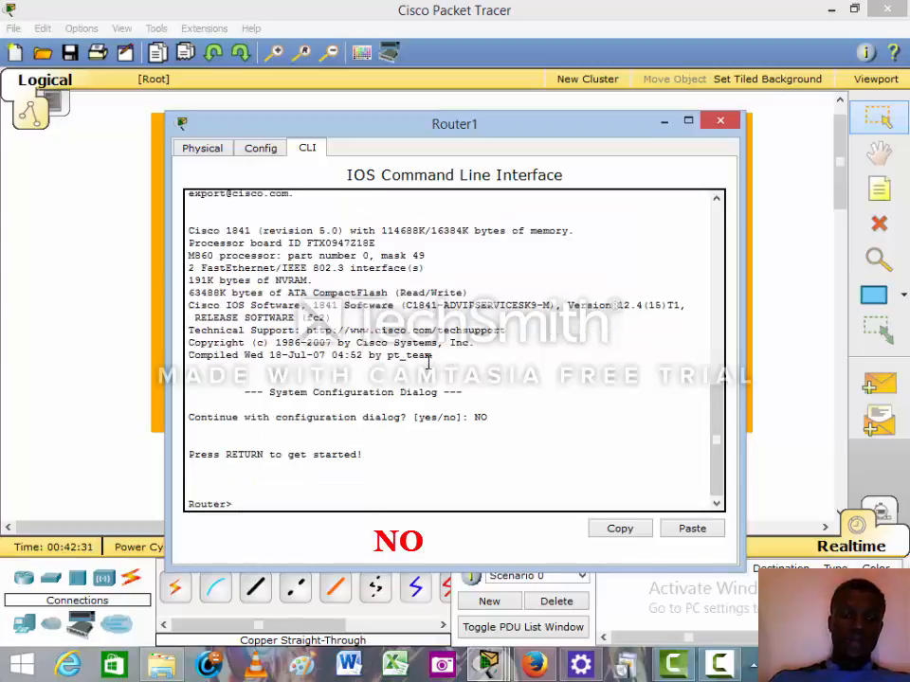
- Enter global configuration mode on Router1 with EN and CONF T
text(EN)
key(Return)
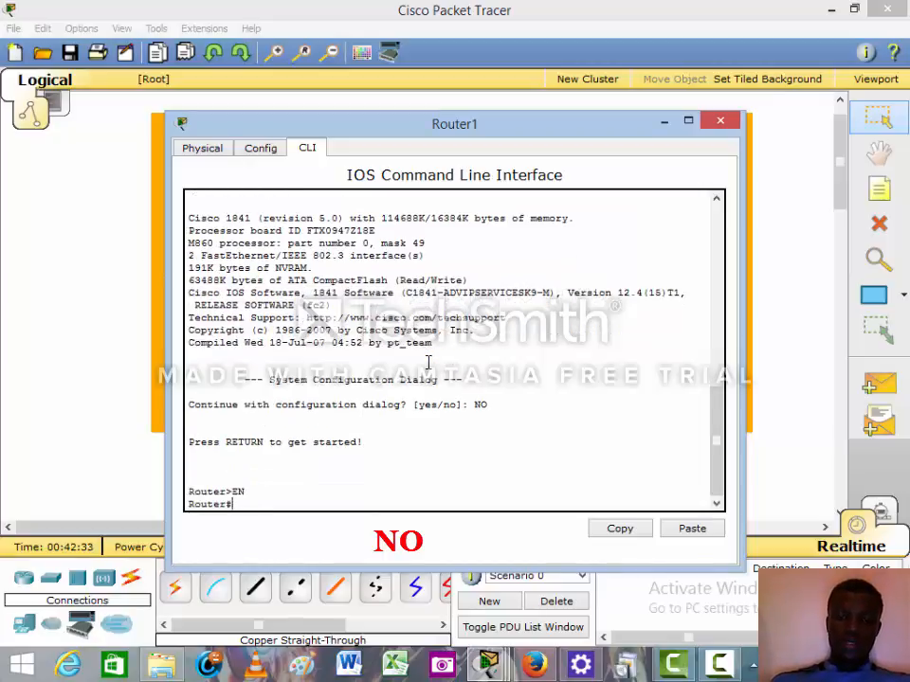
text(CONF T)
key(Return)
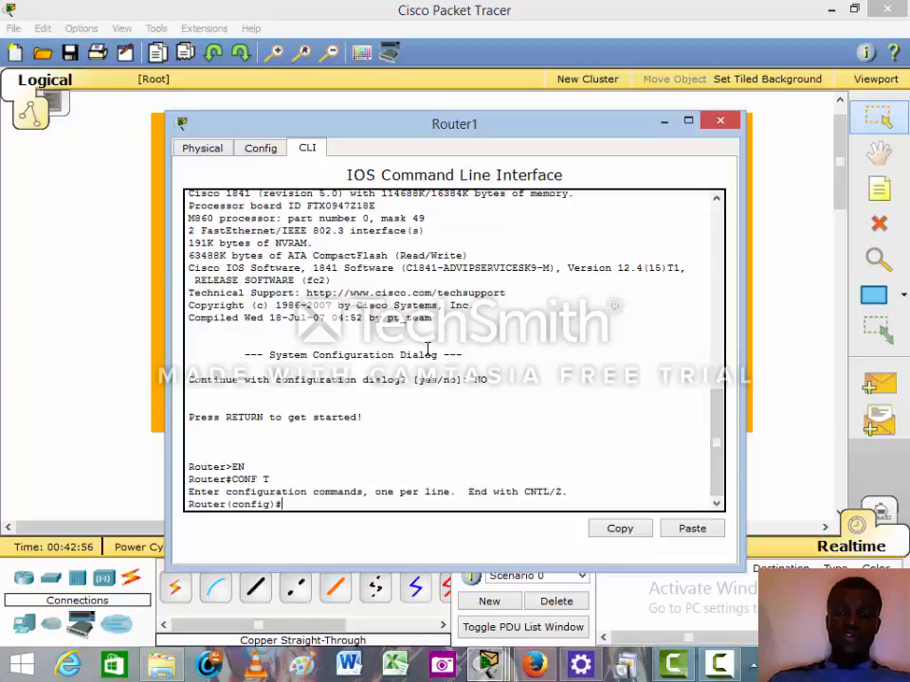
- Create a DHCP pool named GGT on Router1 with IP DHCP POOL GGT
text(IP)
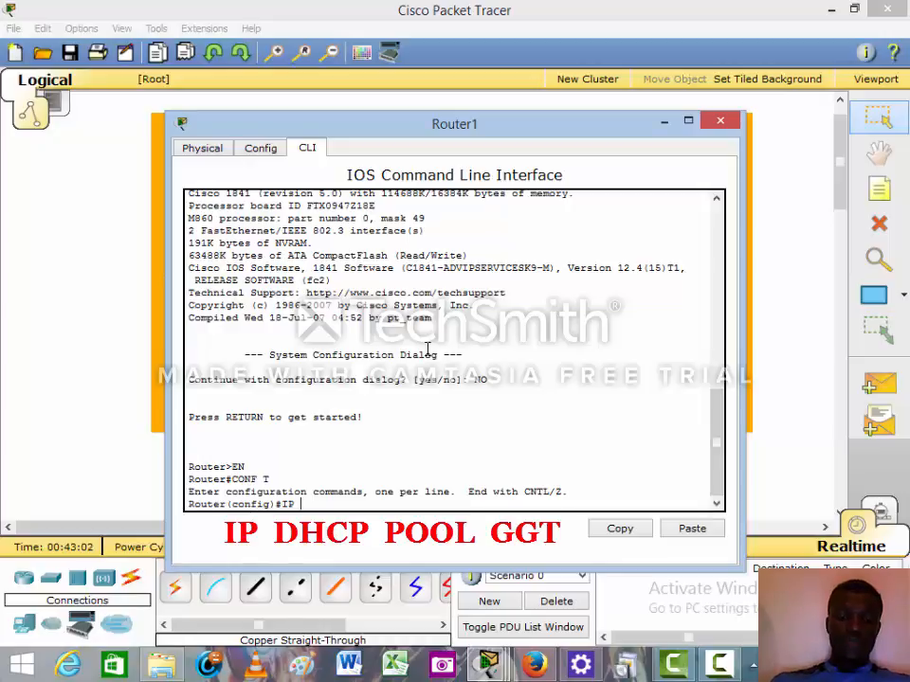
text( DH)
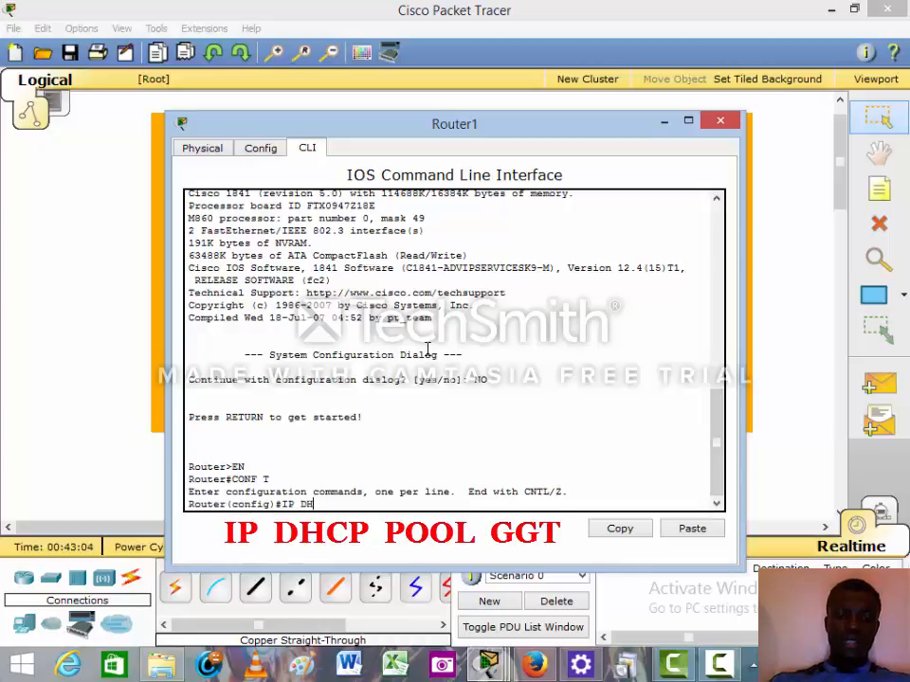
text(CP)
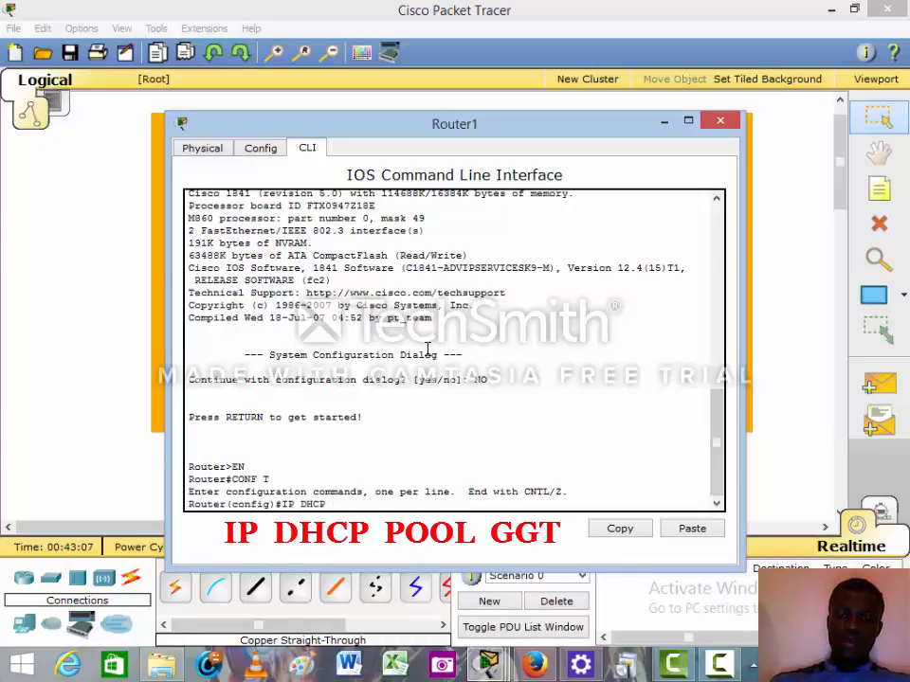
text( POOL )
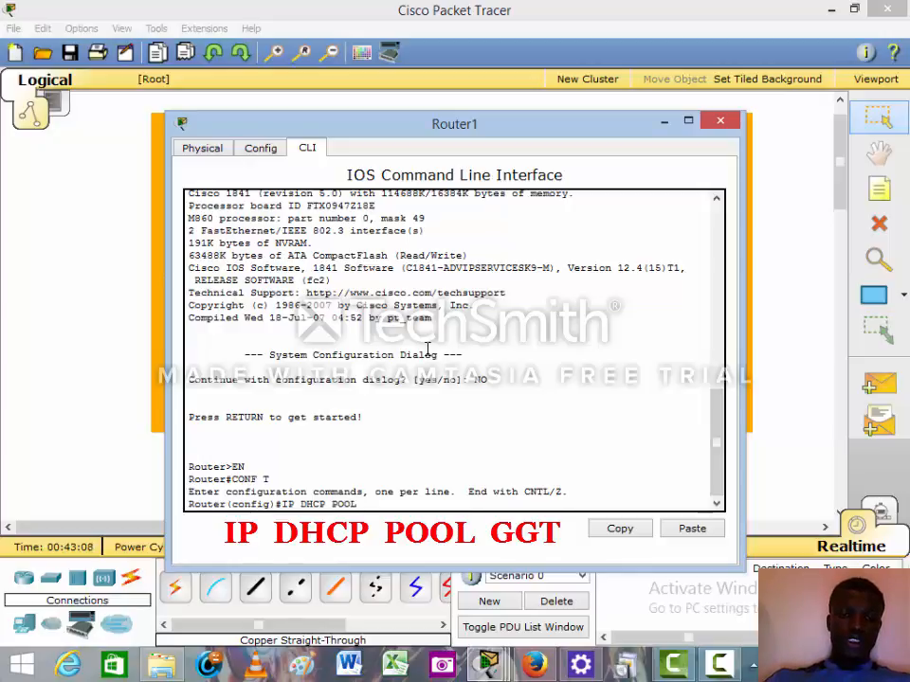
text(GGT)
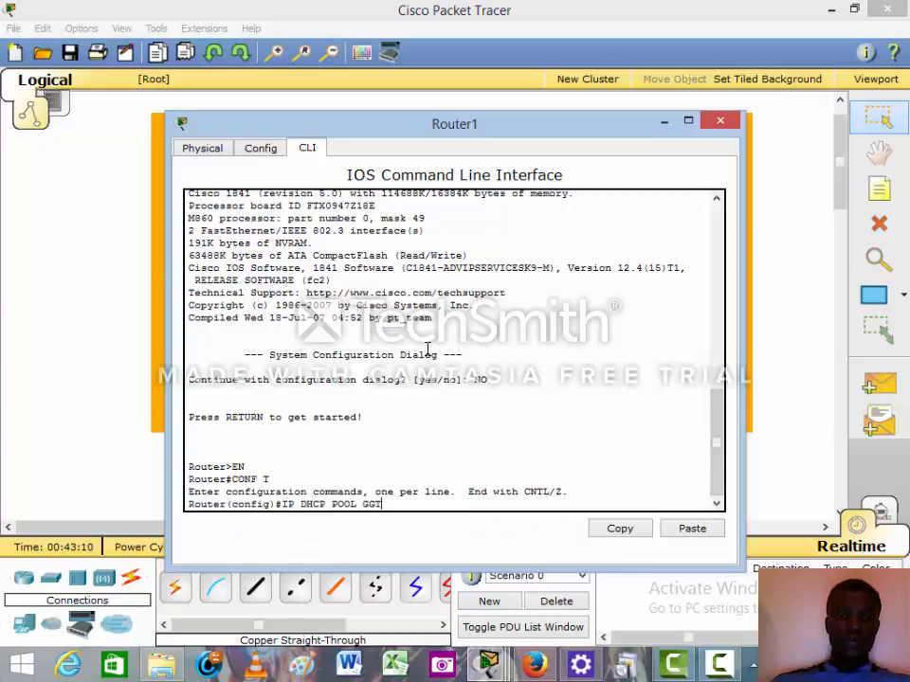
key(Return)
- Assign the GGT pool its address range with NETWORK 192.168.0.0 255.255.255.0
text(N)
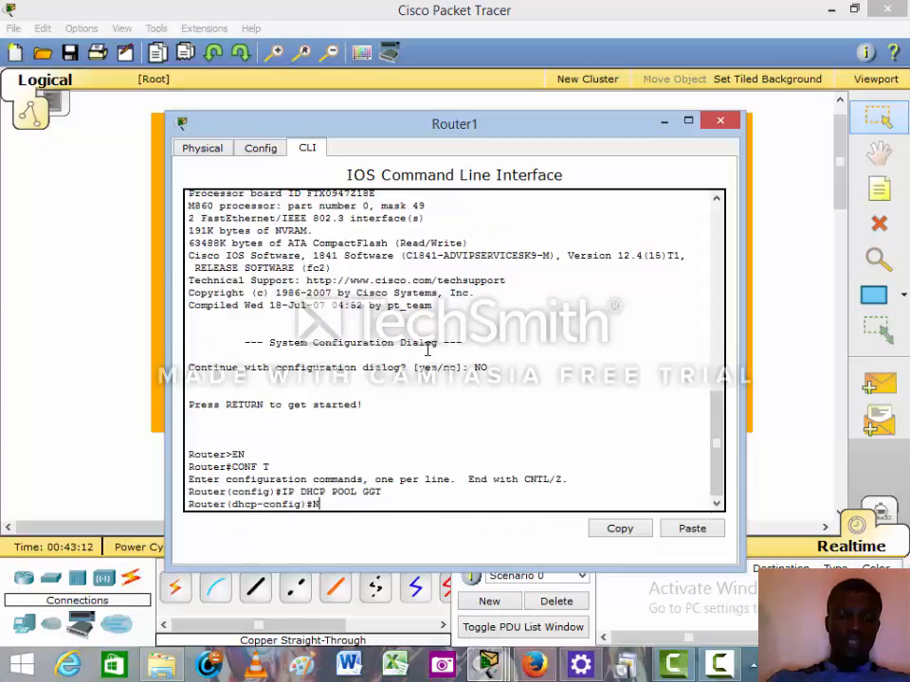
text(ETWORK)
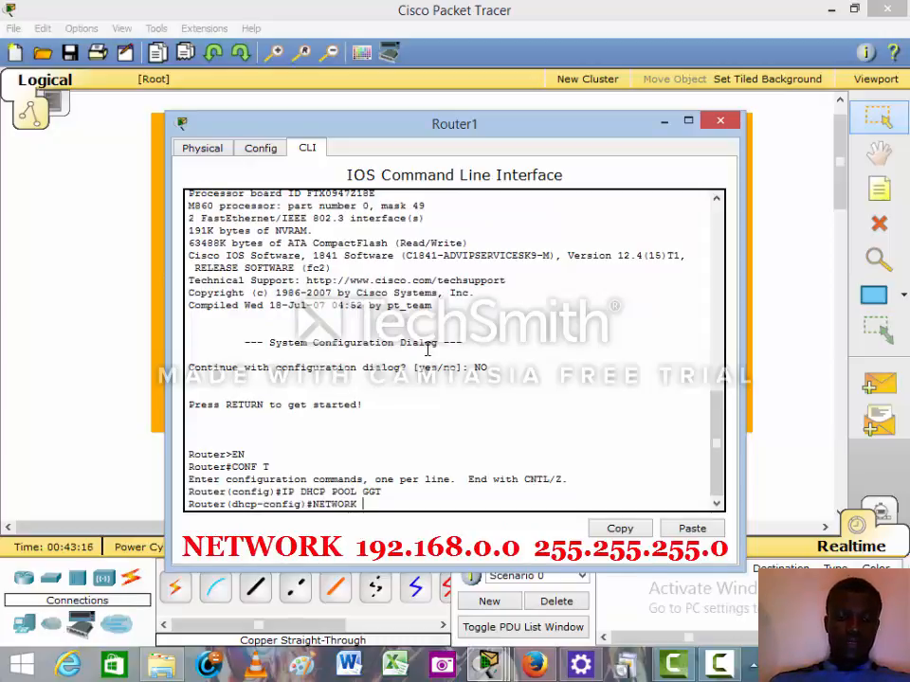
text( 192)
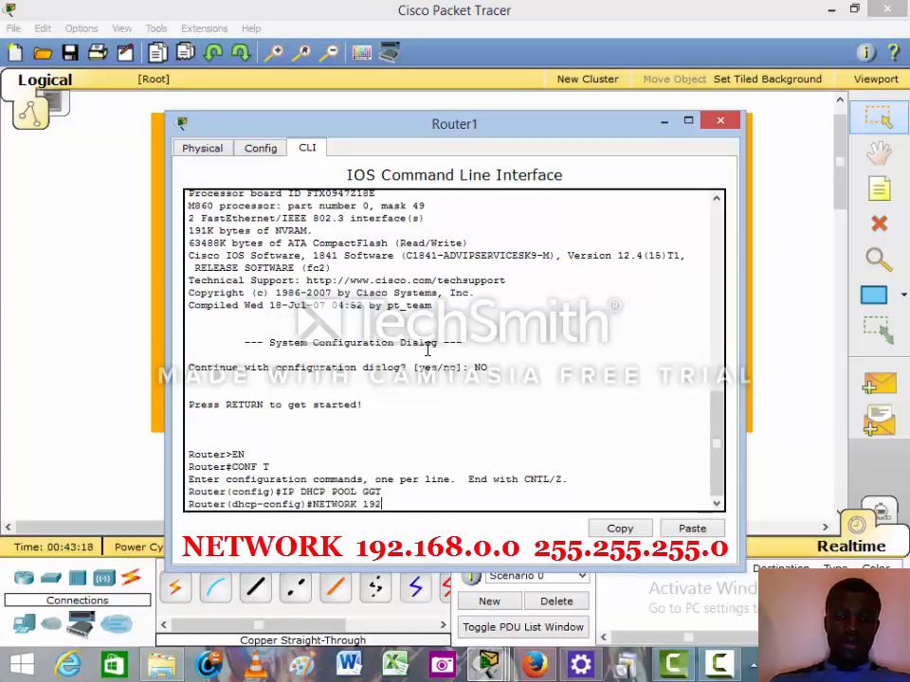
text(.)
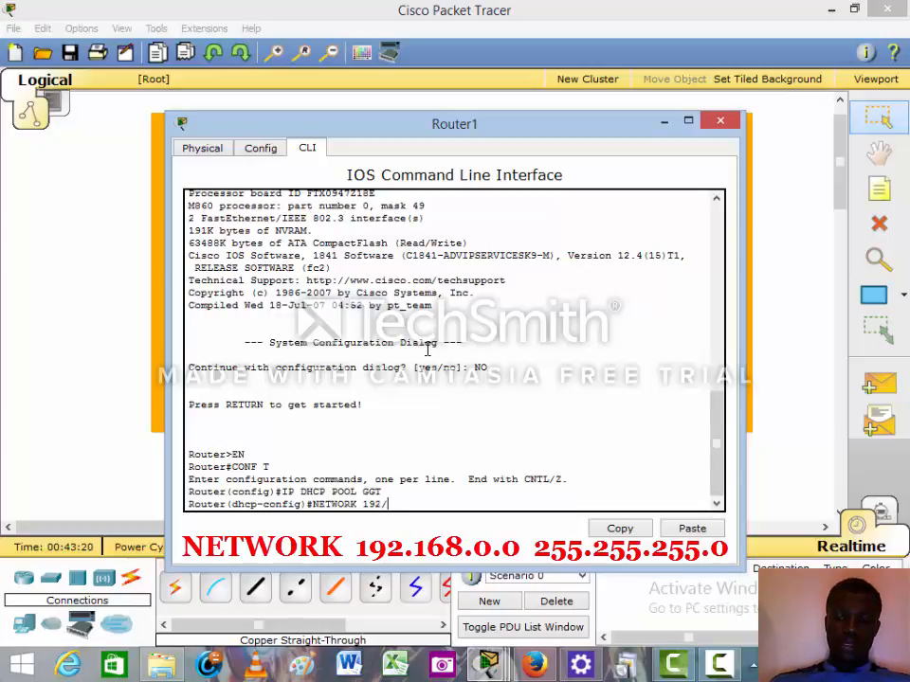
key(BackSpace)
text(.1)
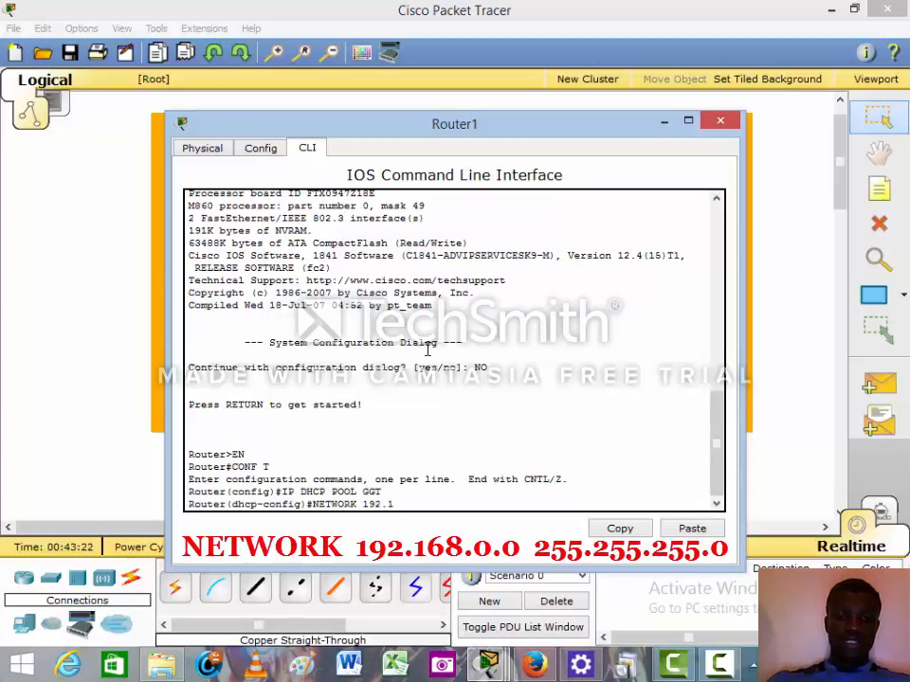
text(68.)
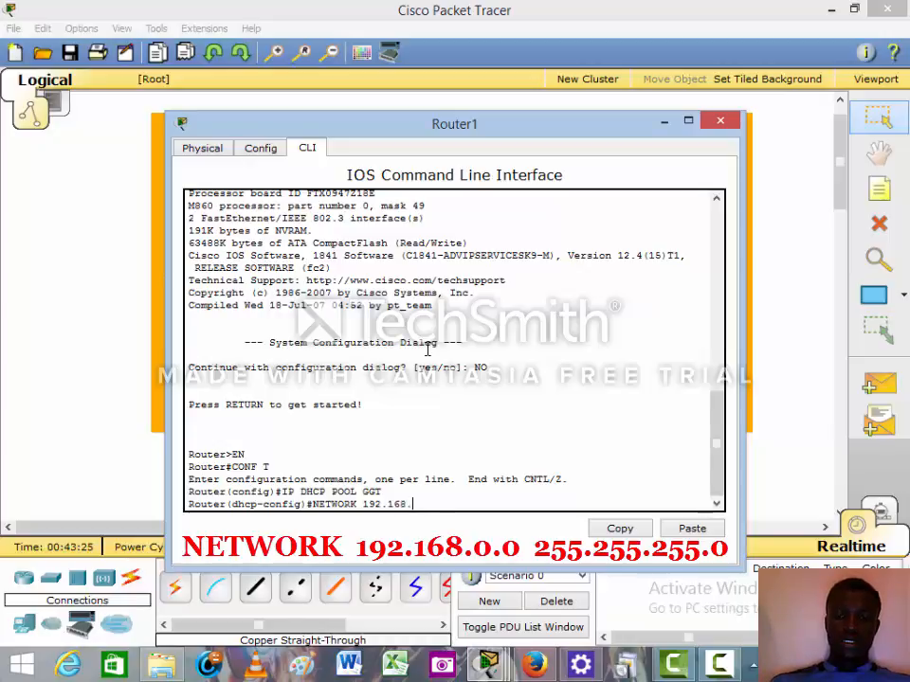
text(0.0)
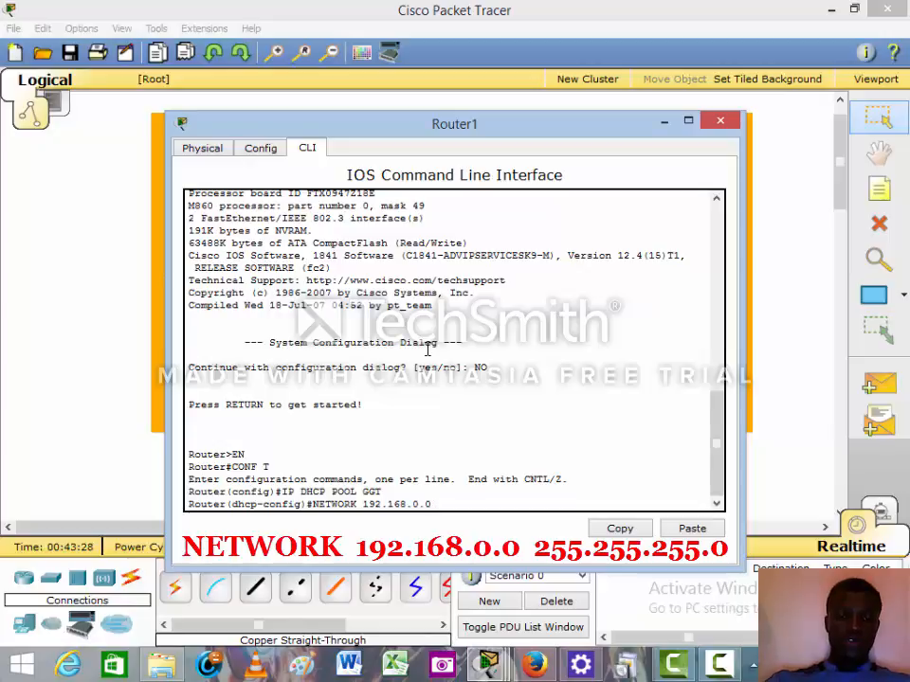
text( 255.25)
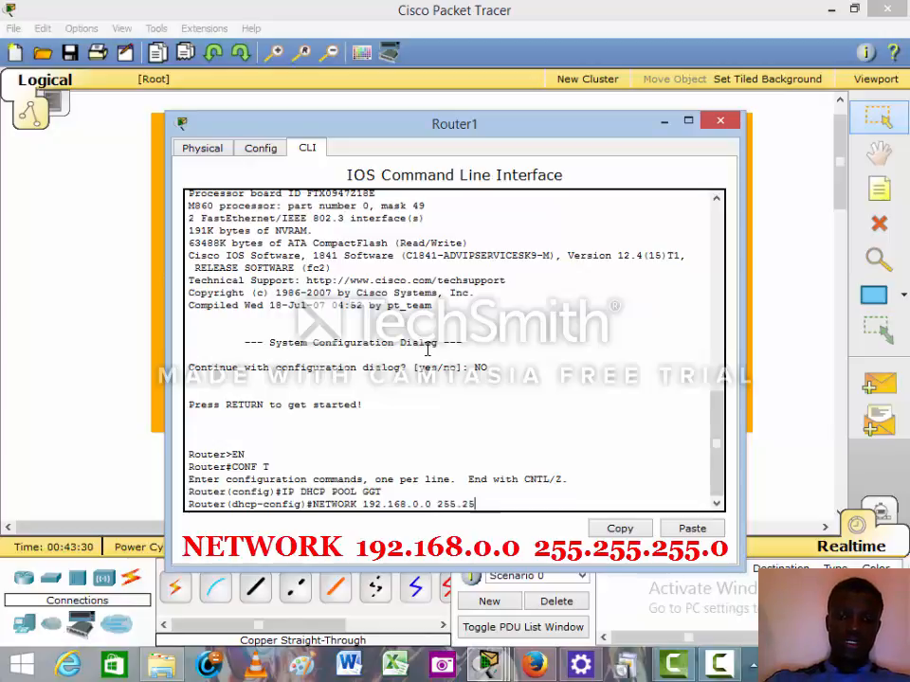
text(5.266)
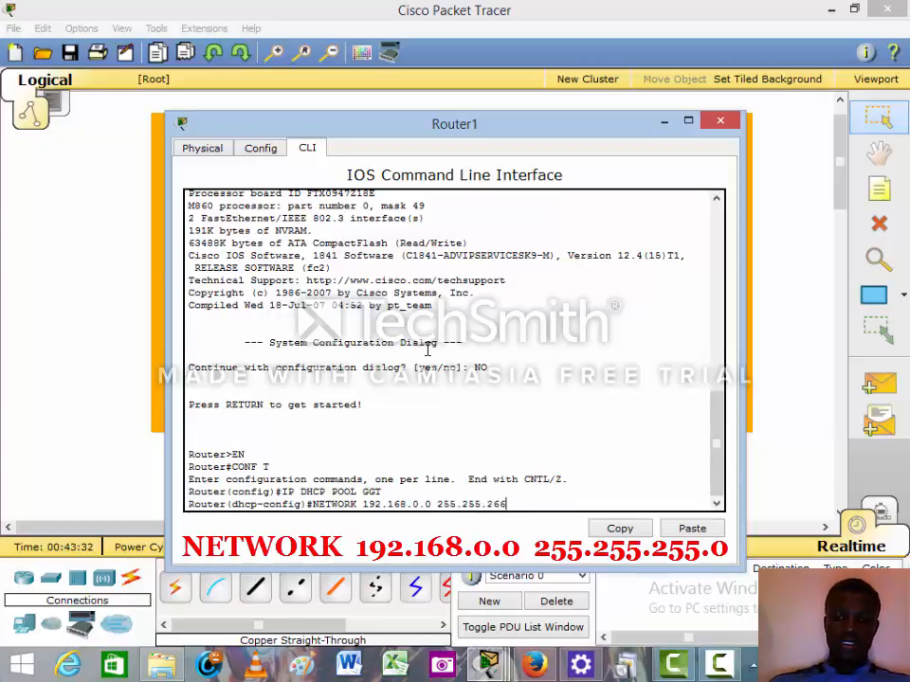
key(BackSpace)
key(BackSpace)
text(55.)
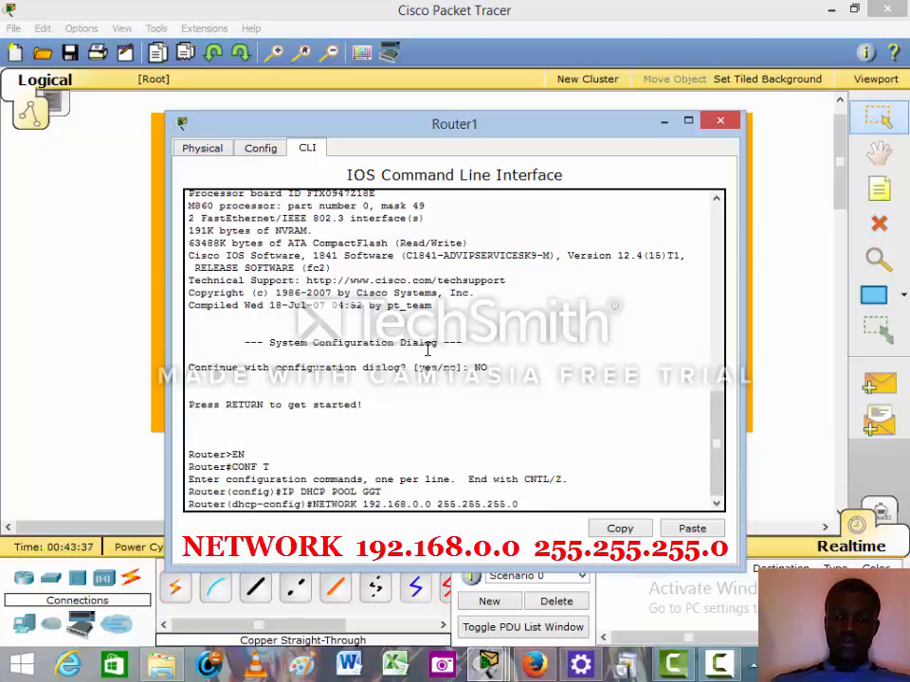
text(0)
key(Return)
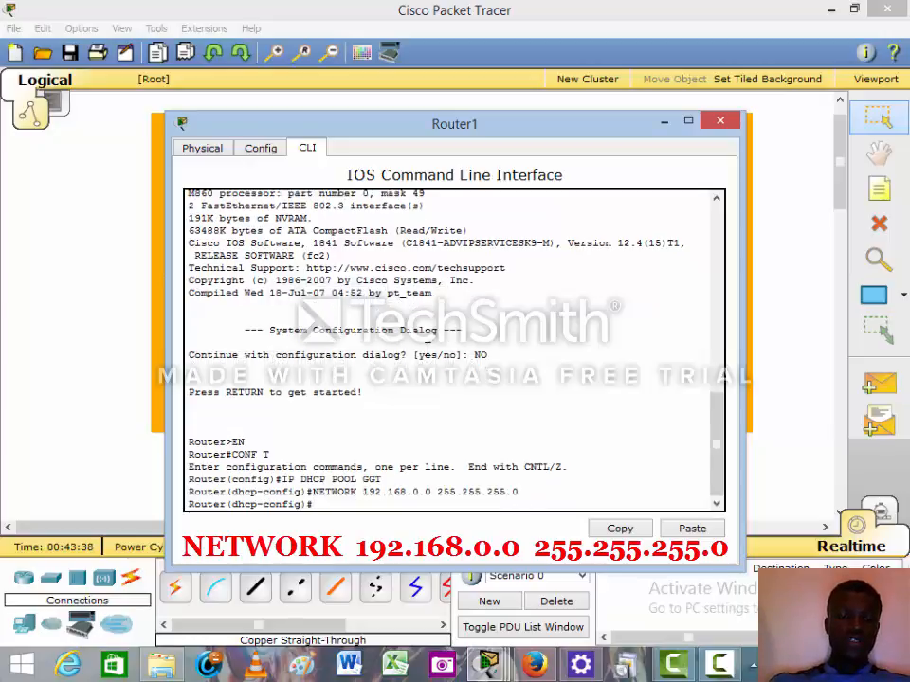
- Set the GGT pool's default gateway with DEFAULT-ROUTER 192.168.0.254
text(DE)
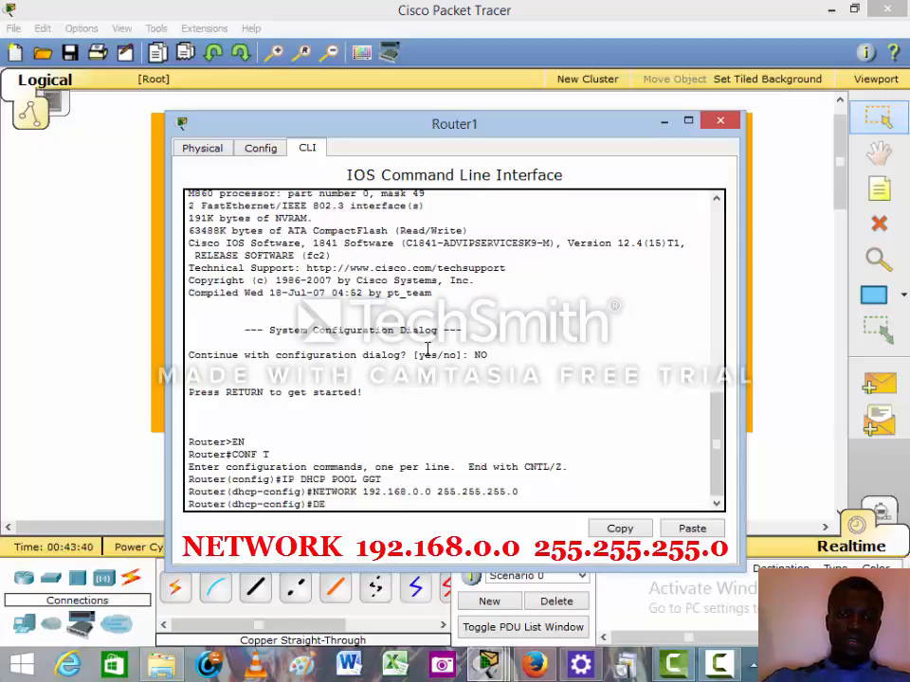
text(FAUL)
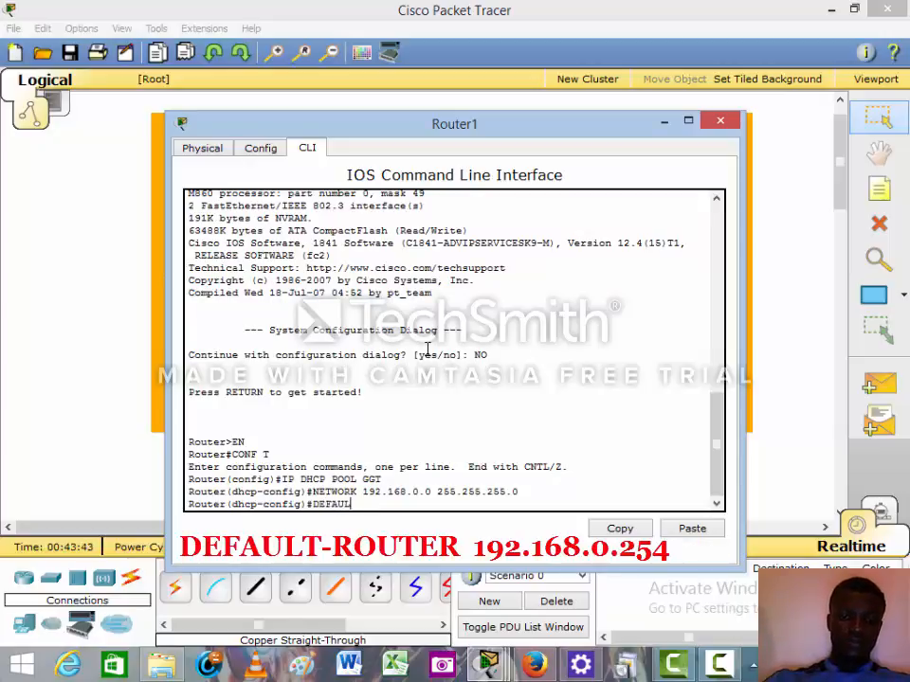
text(T-)
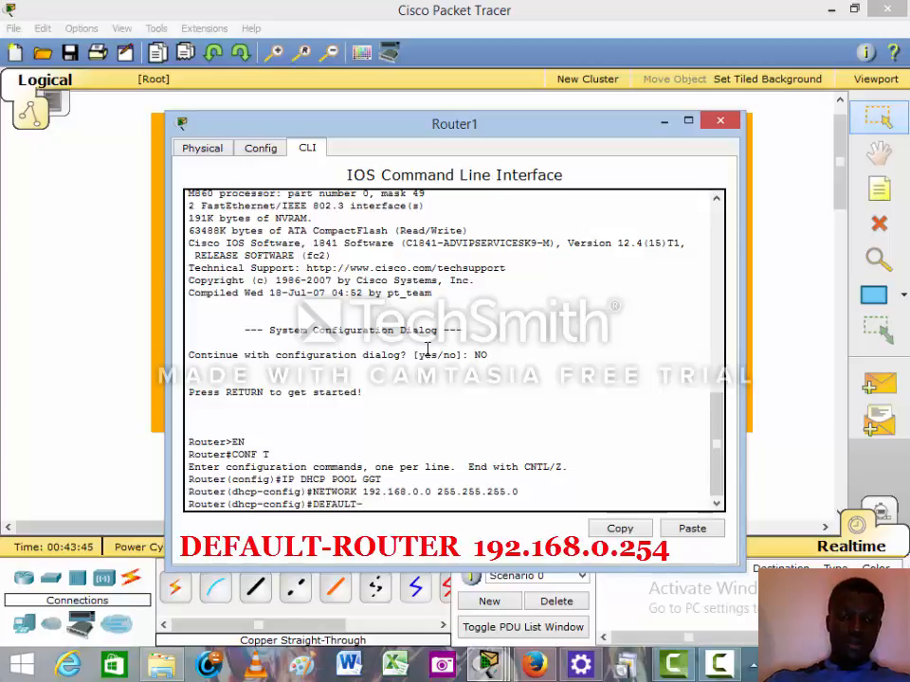
text(ROUTER)
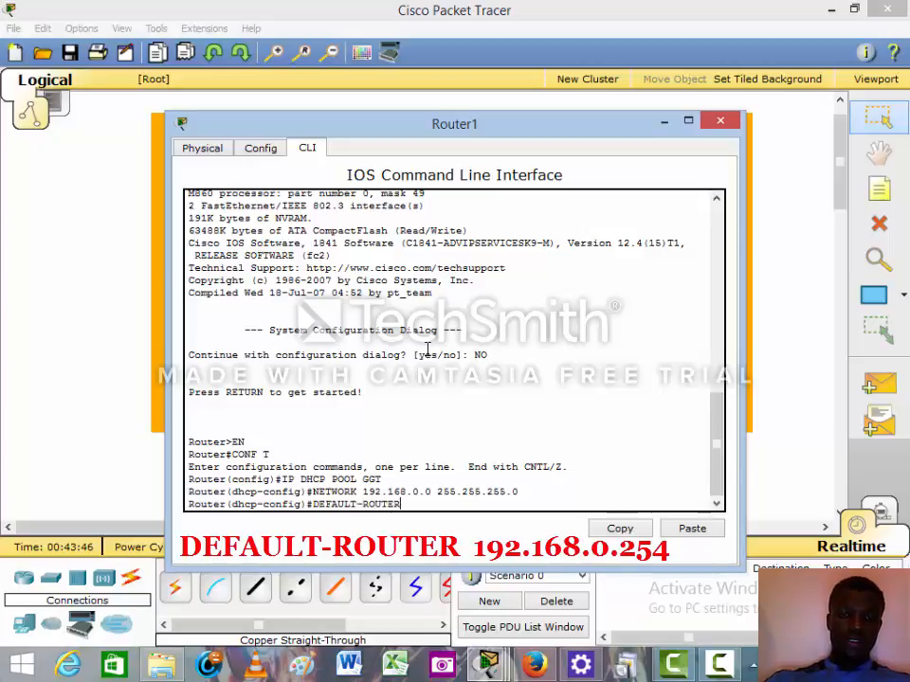
text( 192)
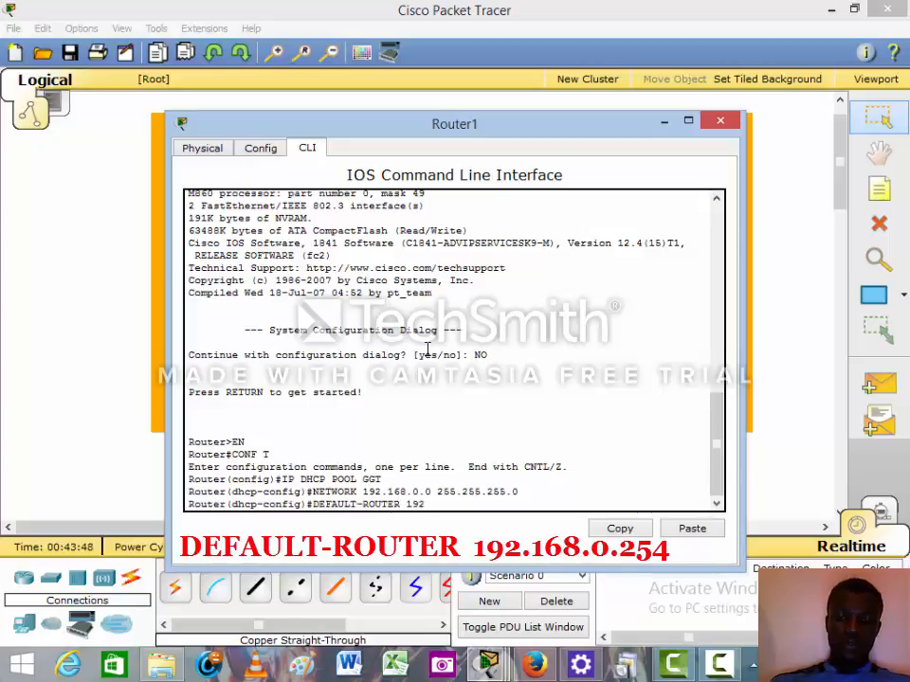
text(.1)
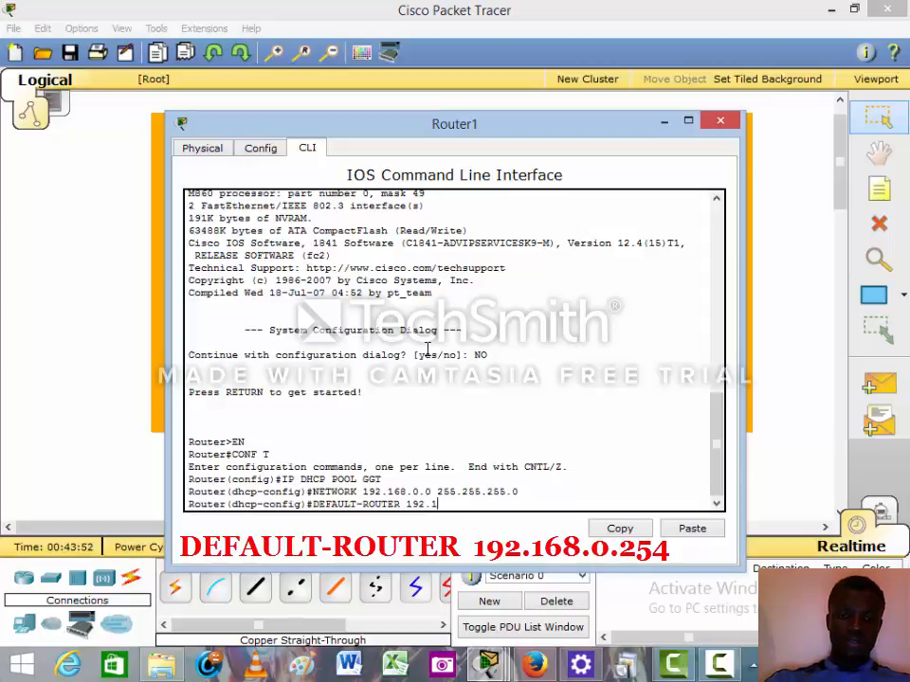
text(68)
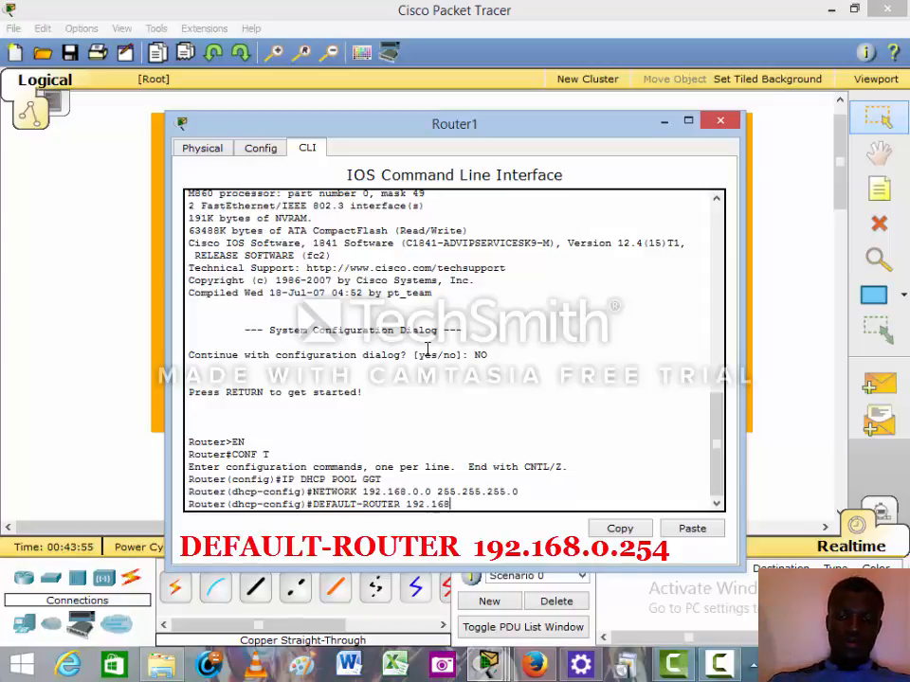
text(.0.254)
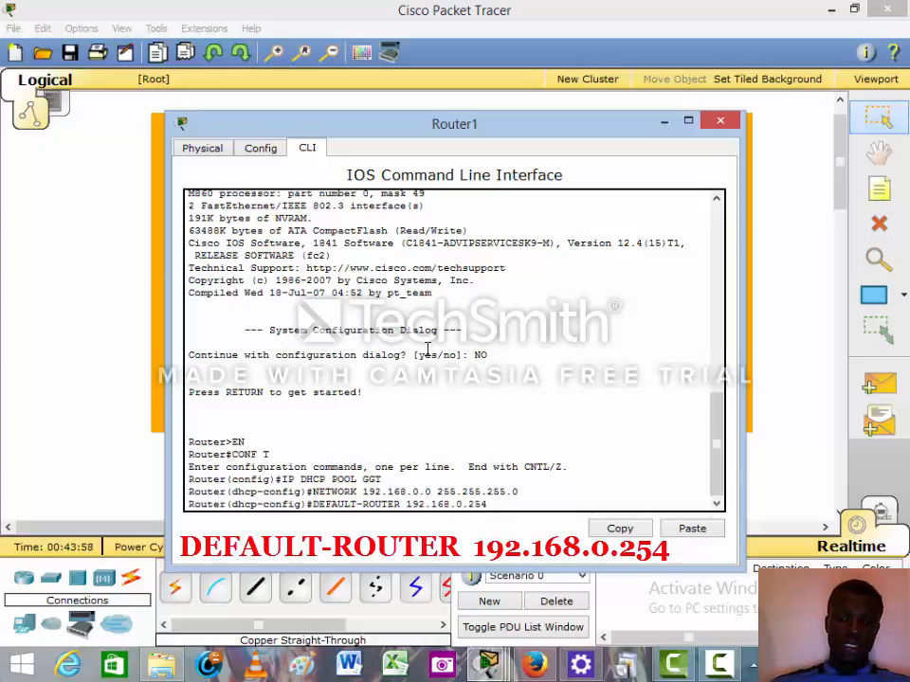
key(Return)
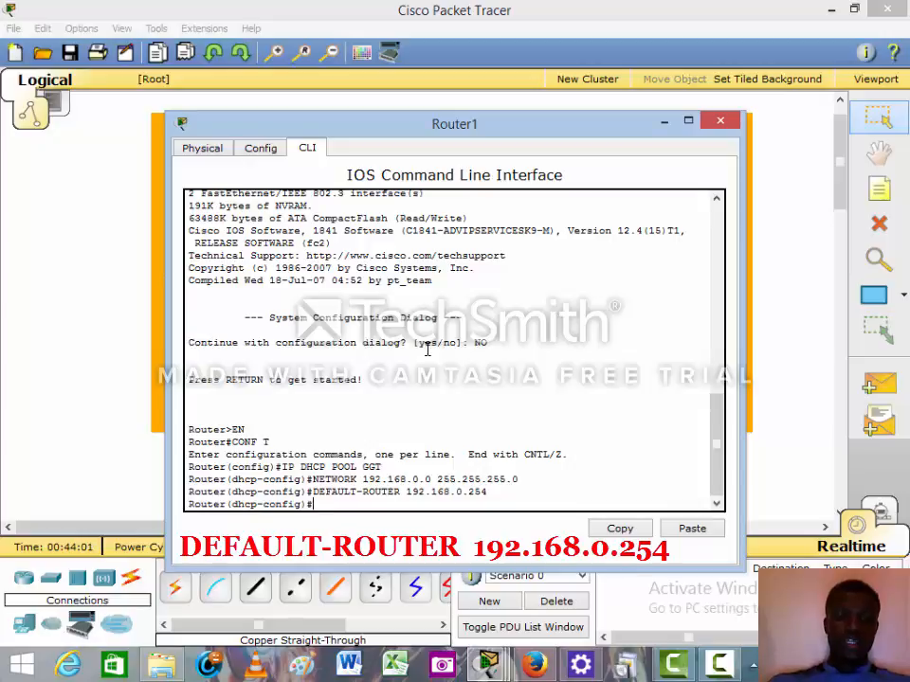
- Set the GGT pool's DNS server with DNS-SERVER 8.8.8.8
text(DNS)
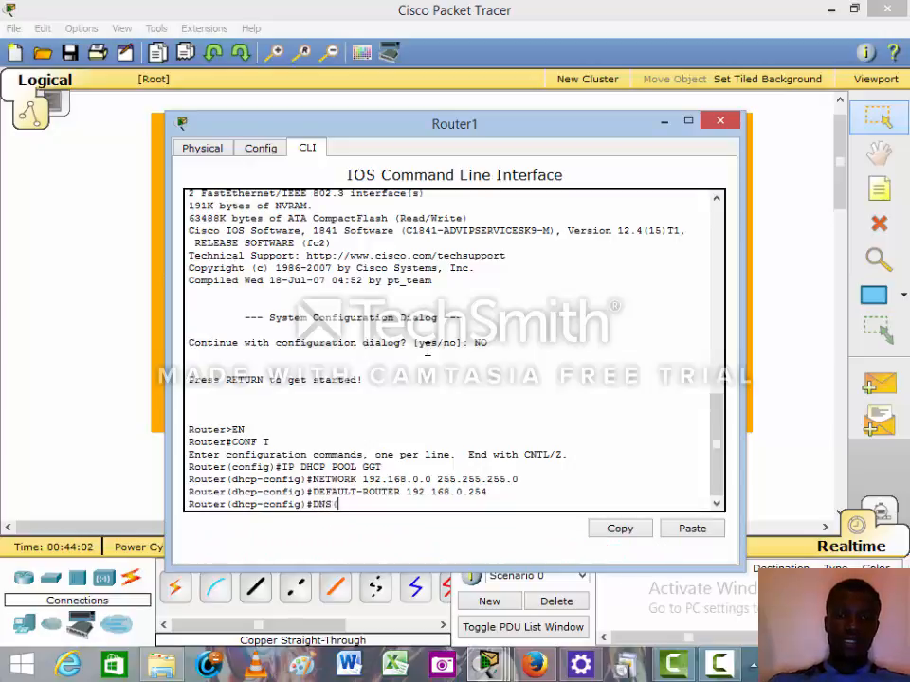
text(-)
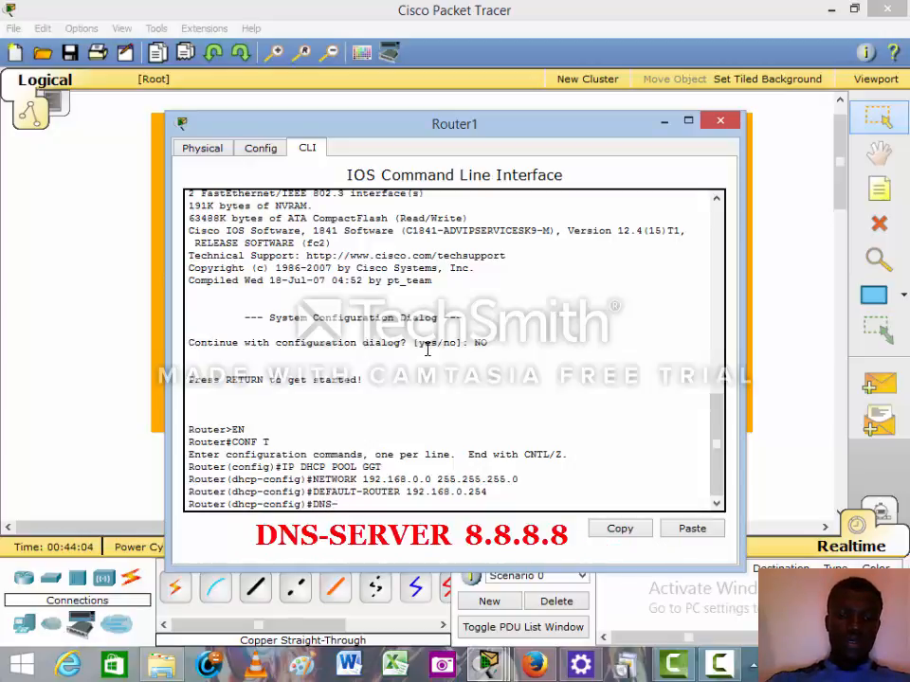
text(SERVE)
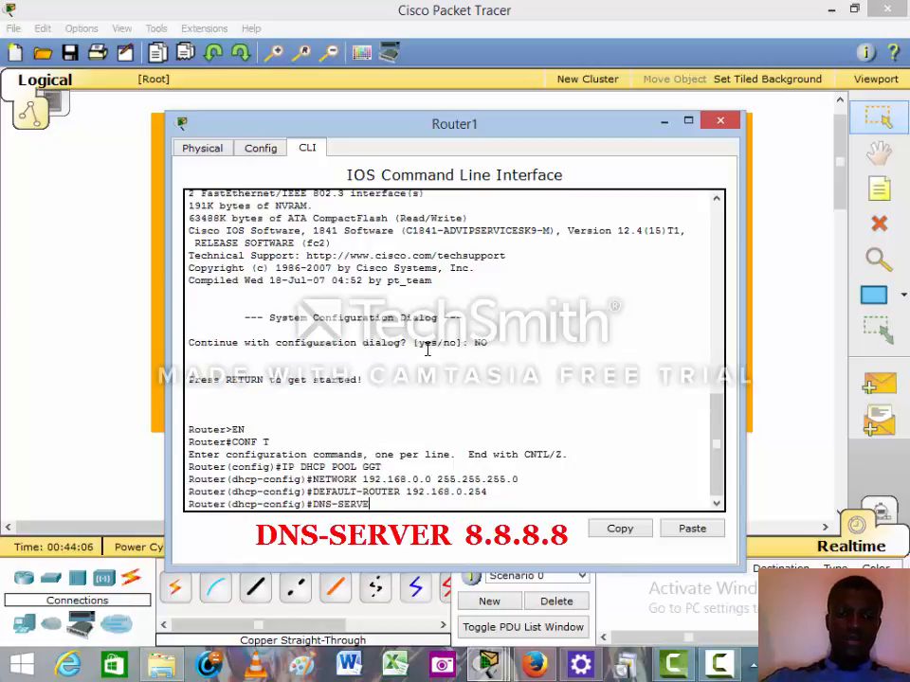
text(R 19)
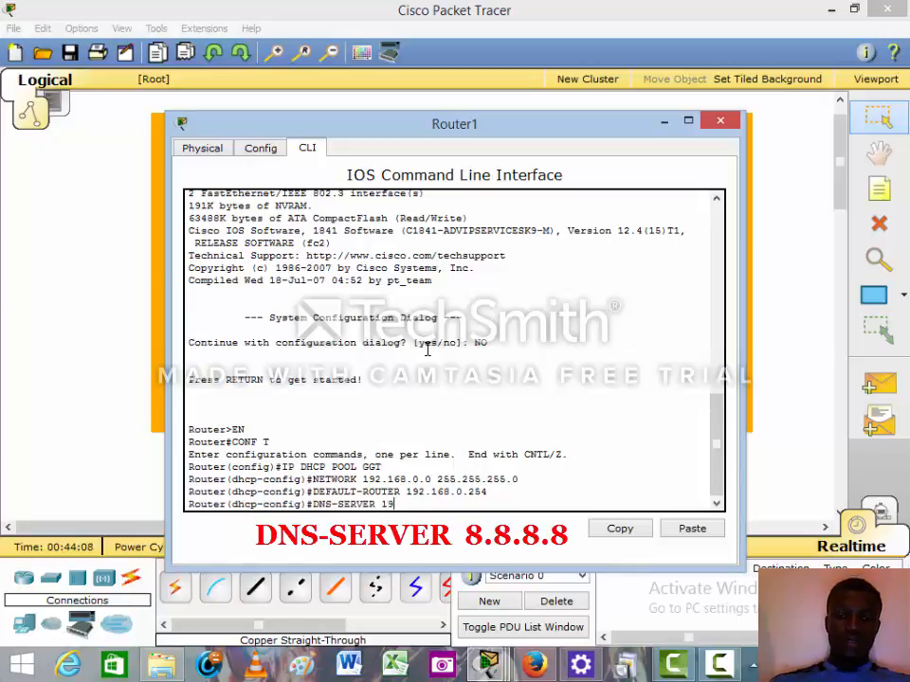
key(BackSpace)
key(BackSpace)
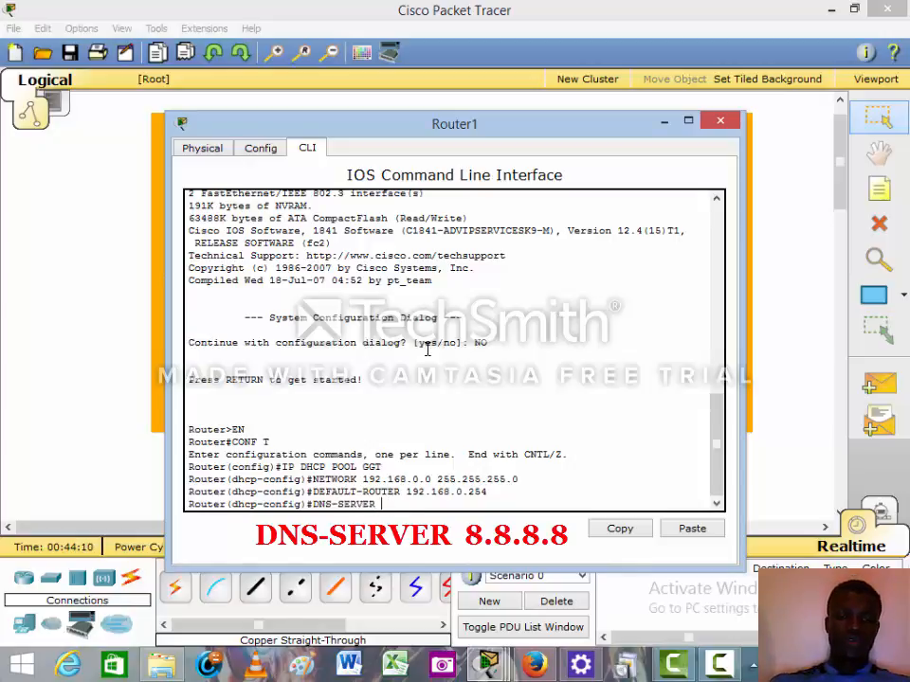
text(8.8.8)
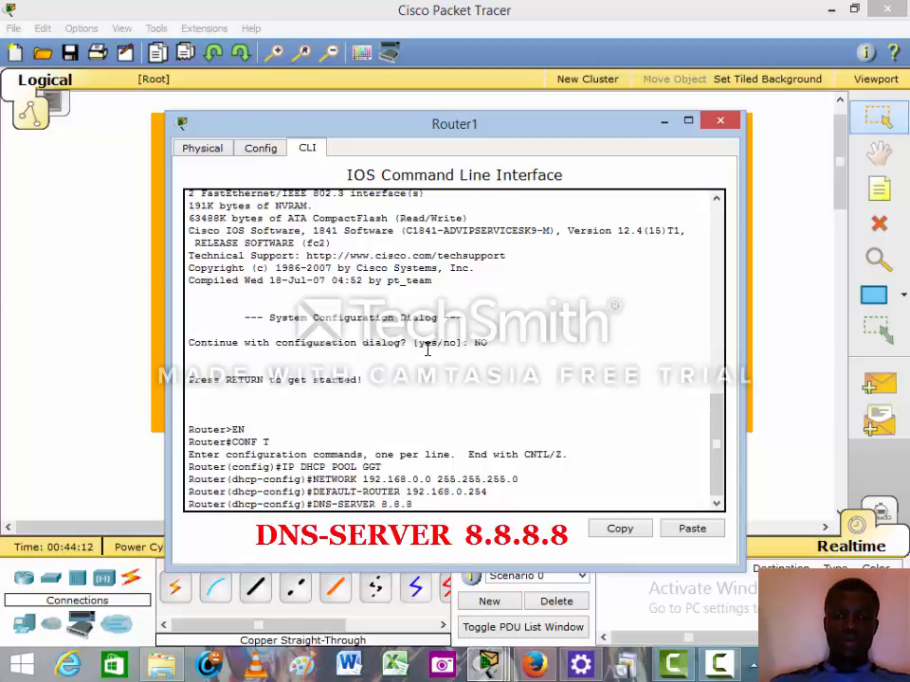
text(.8)
key(Return)
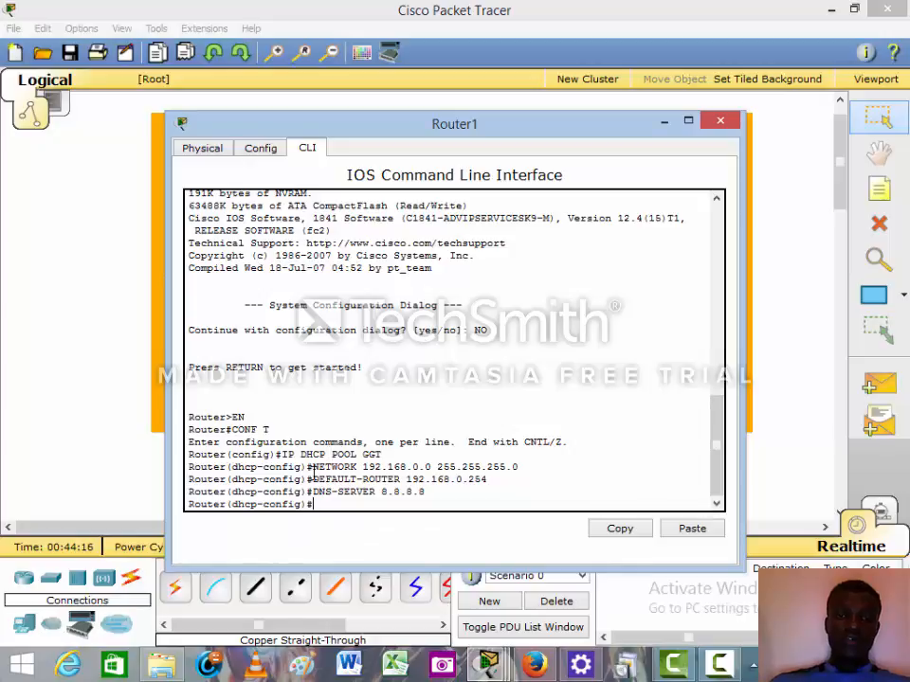
drag(326, 484, 401, 484)
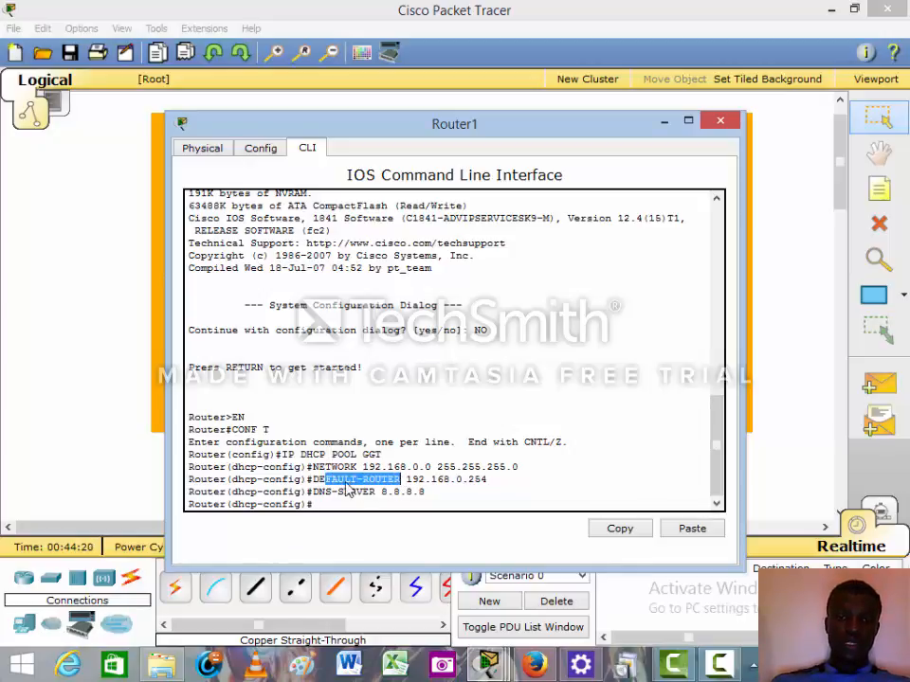
drag(313, 479, 414, 481)
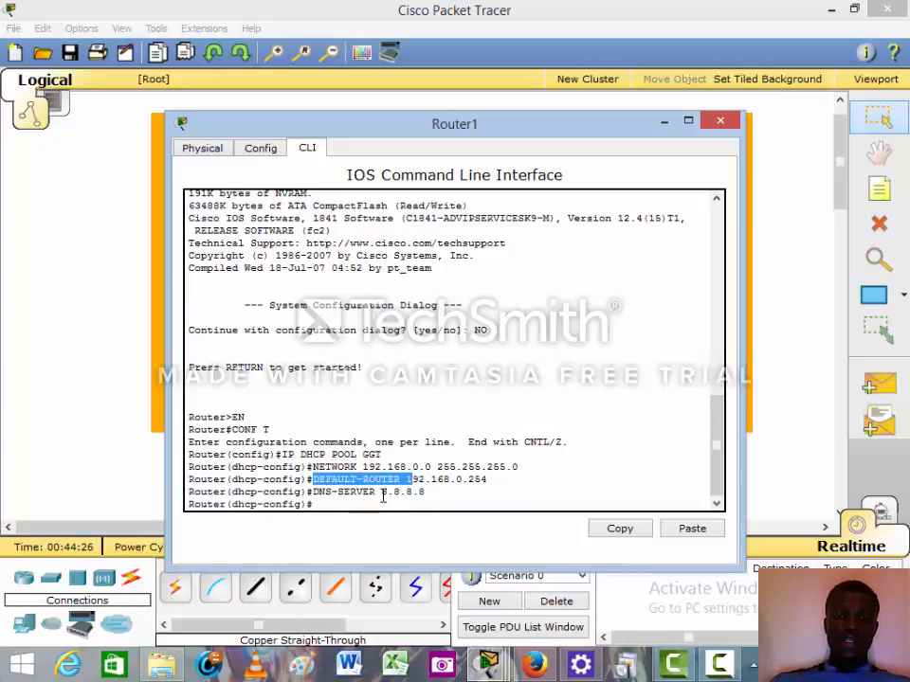
drag(382, 493, 439, 495)
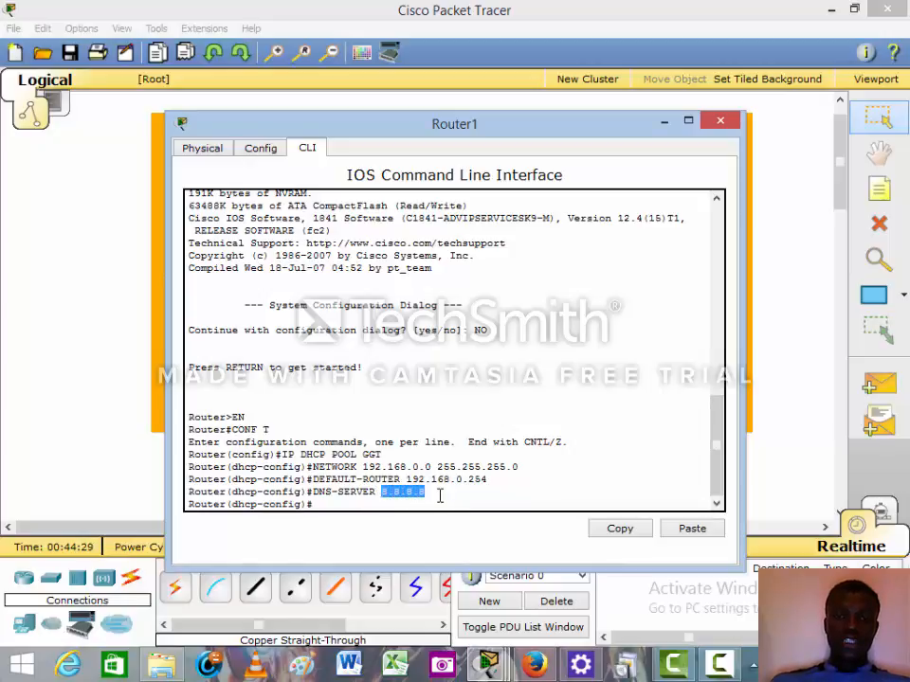
click(381, 492)
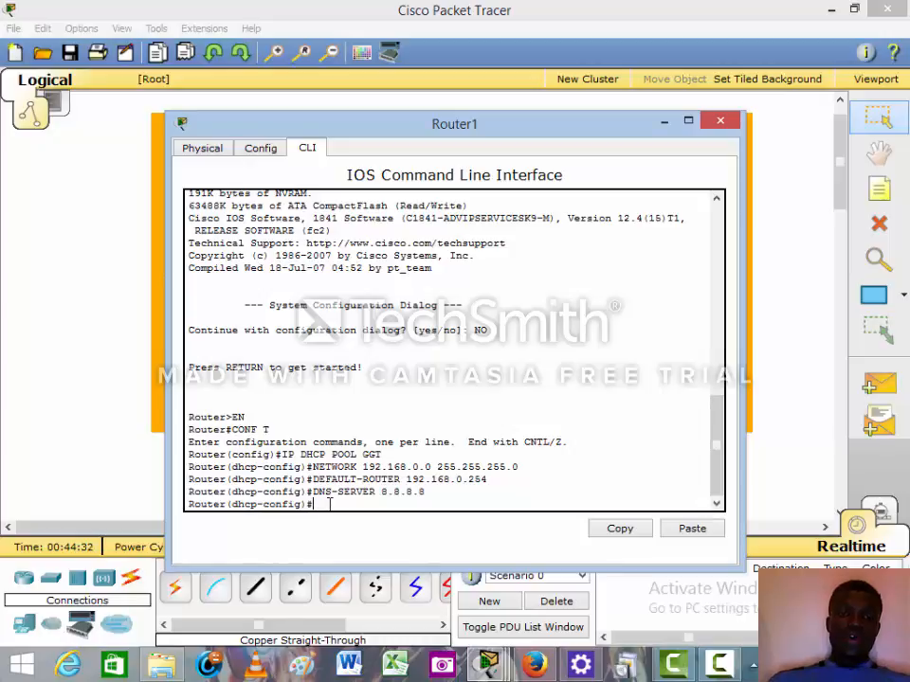
- Leave the GGT pool's configuration mode with EXIT to return to global configuration mode
text(E)
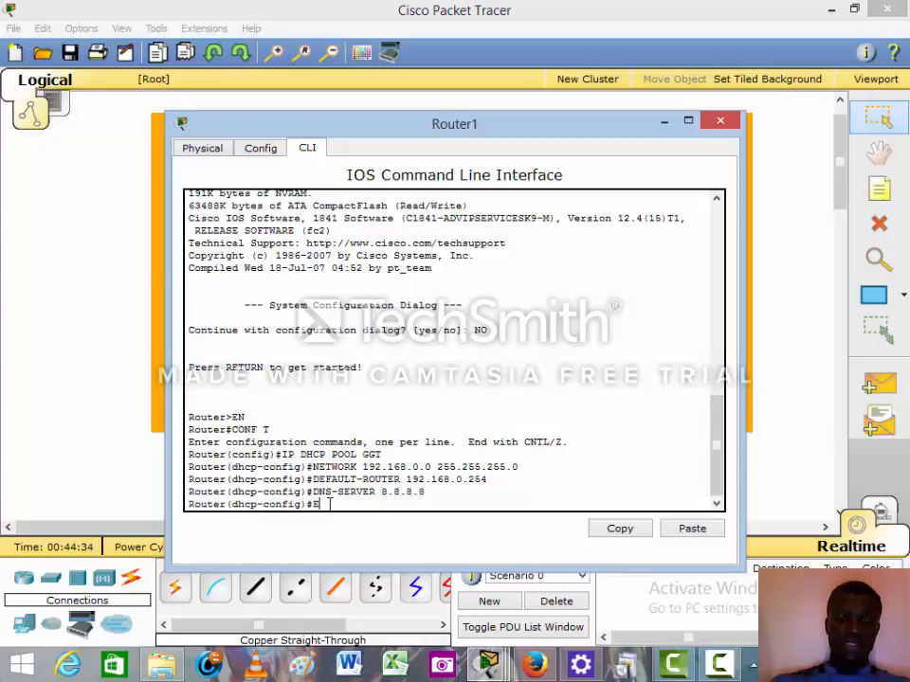
text(CXIT)
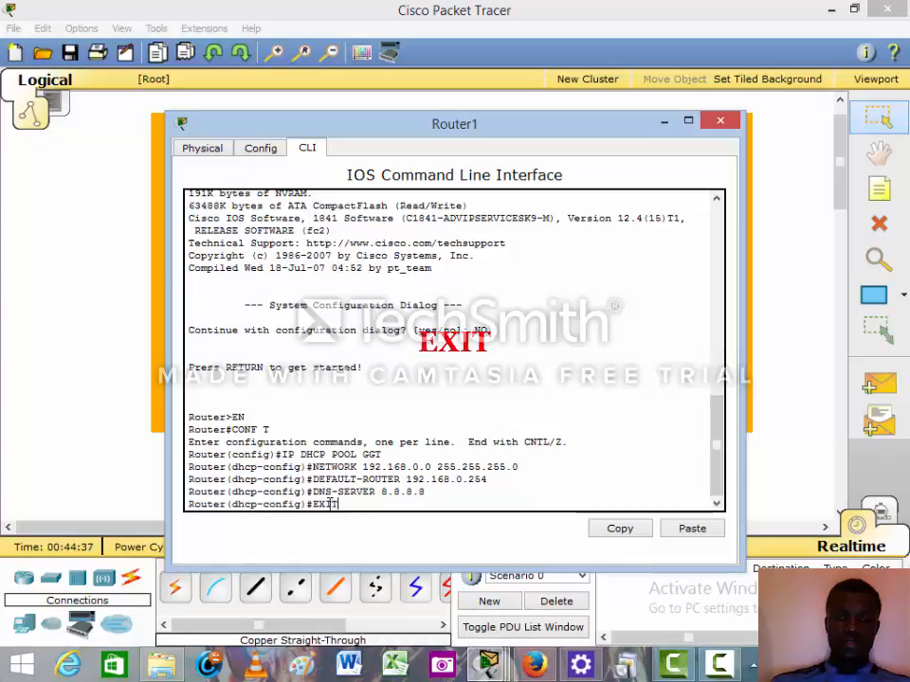
key(Return)
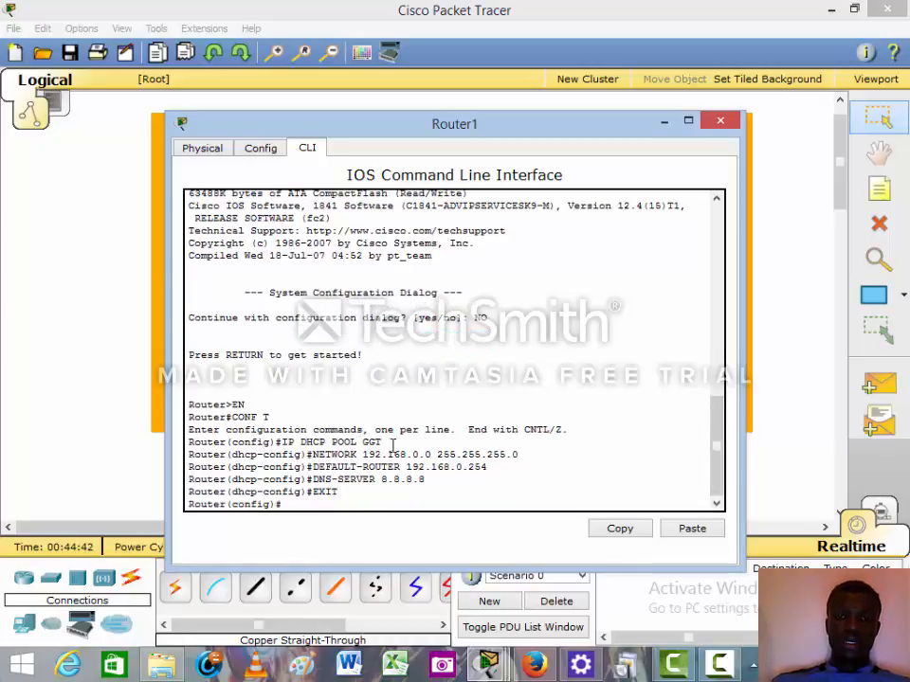
drag(363, 442, 381, 444)
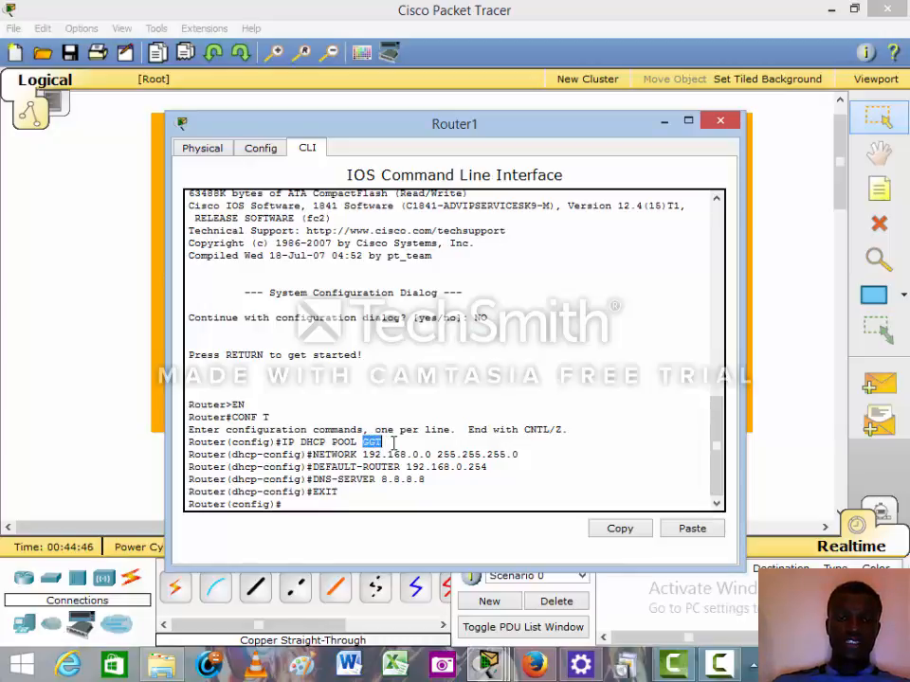
click(306, 504)
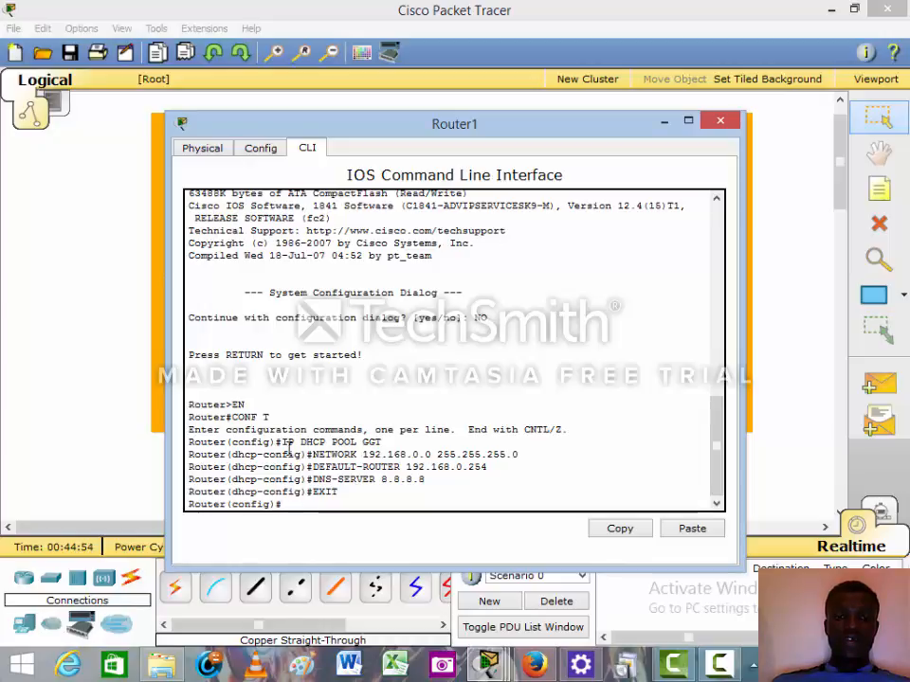
drag(280, 443, 381, 442)
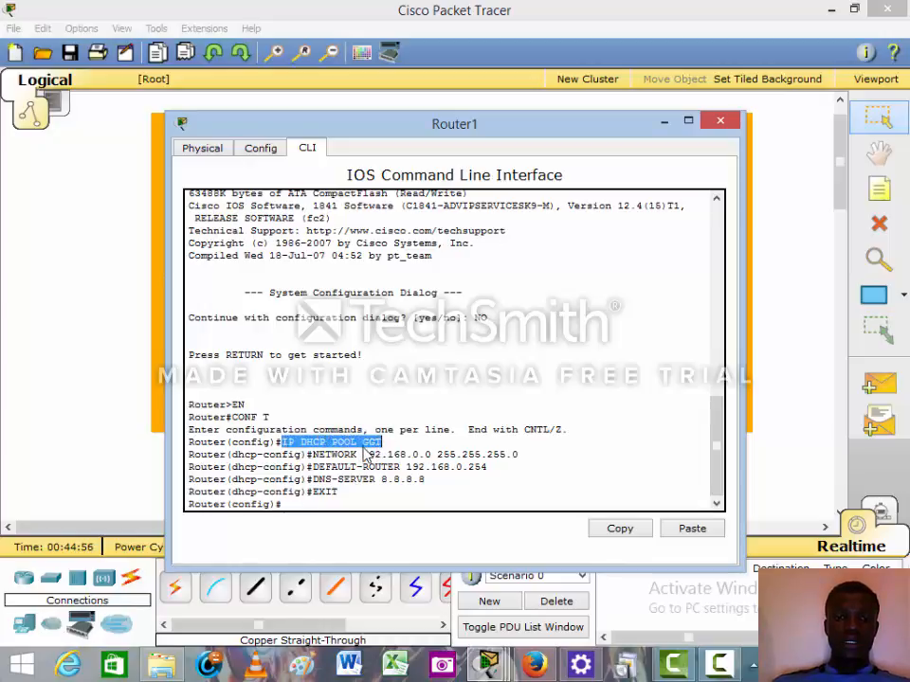
click(318, 504)
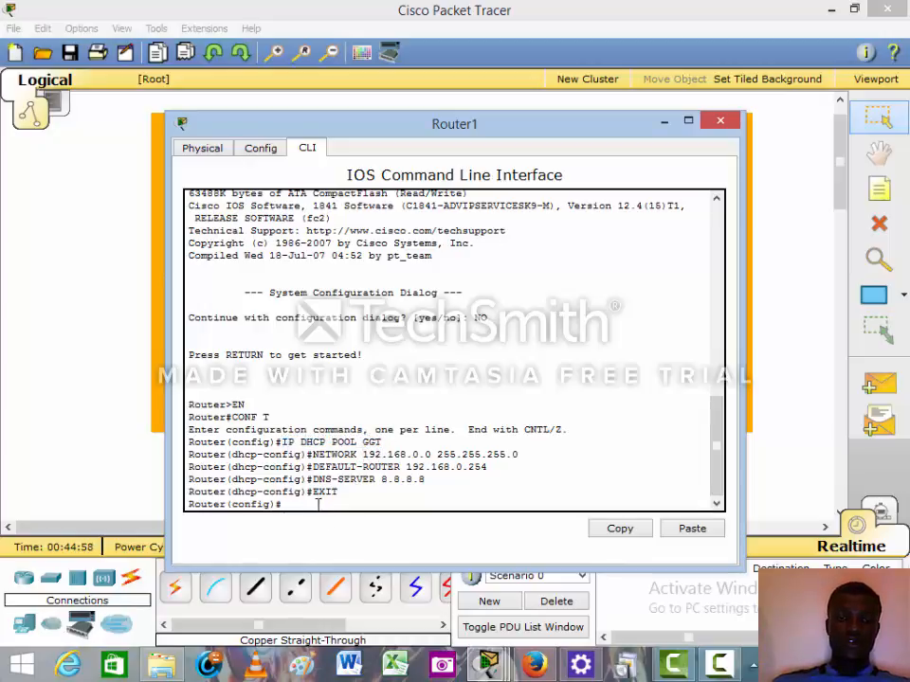
- Create a second DHCP pool named GCV on Router1 with IP DHCP POOL GCV
text(IP DH)
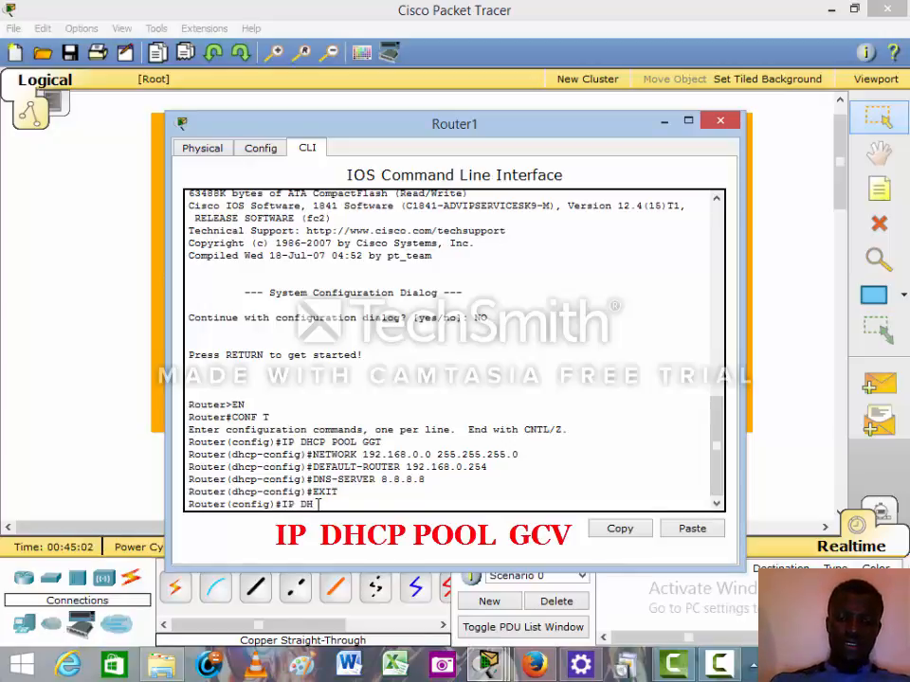
text(CP POO)
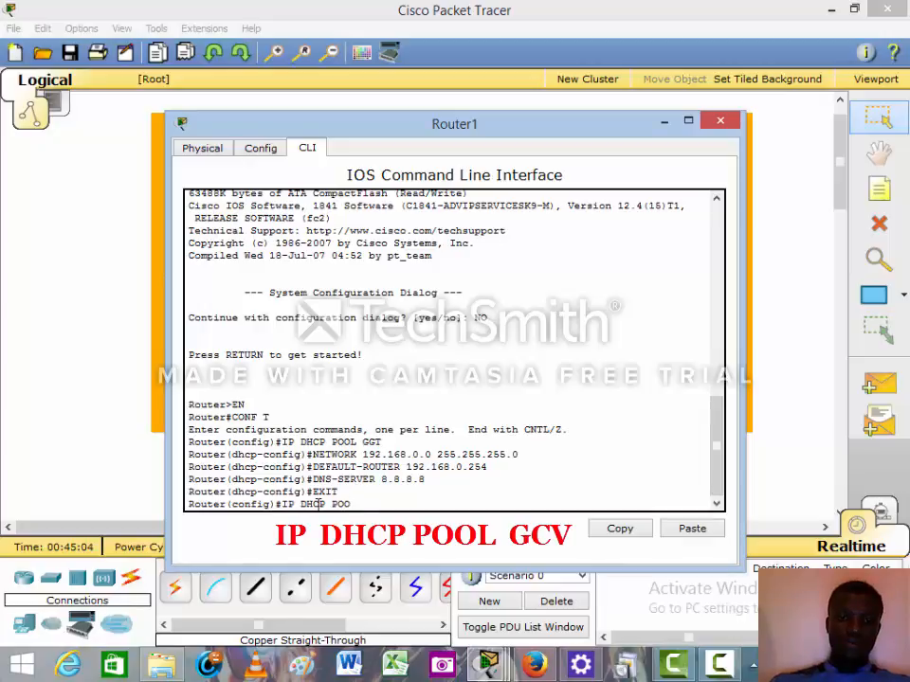
text(L GC)
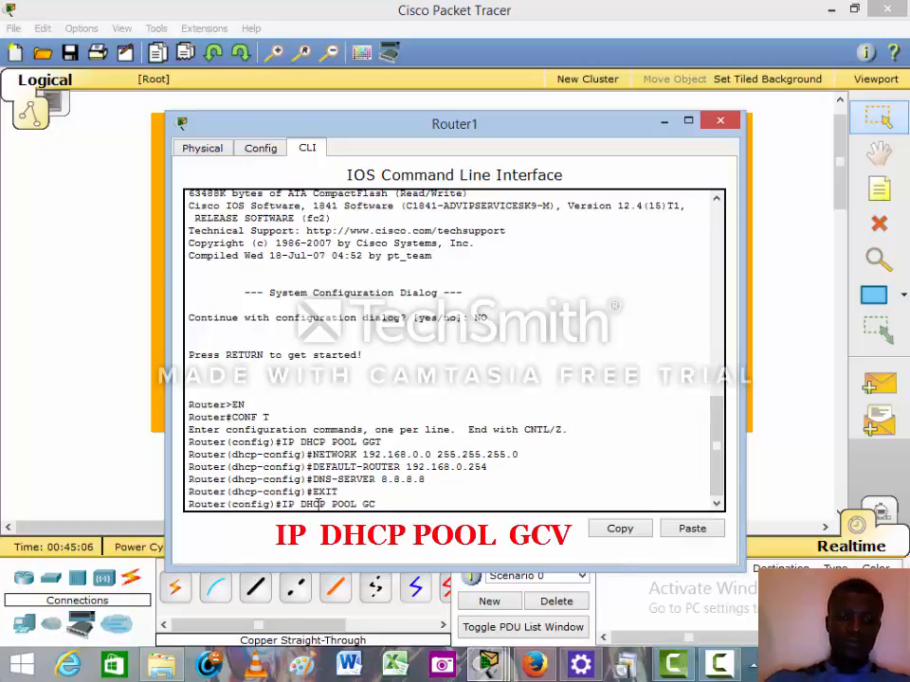
text(V)
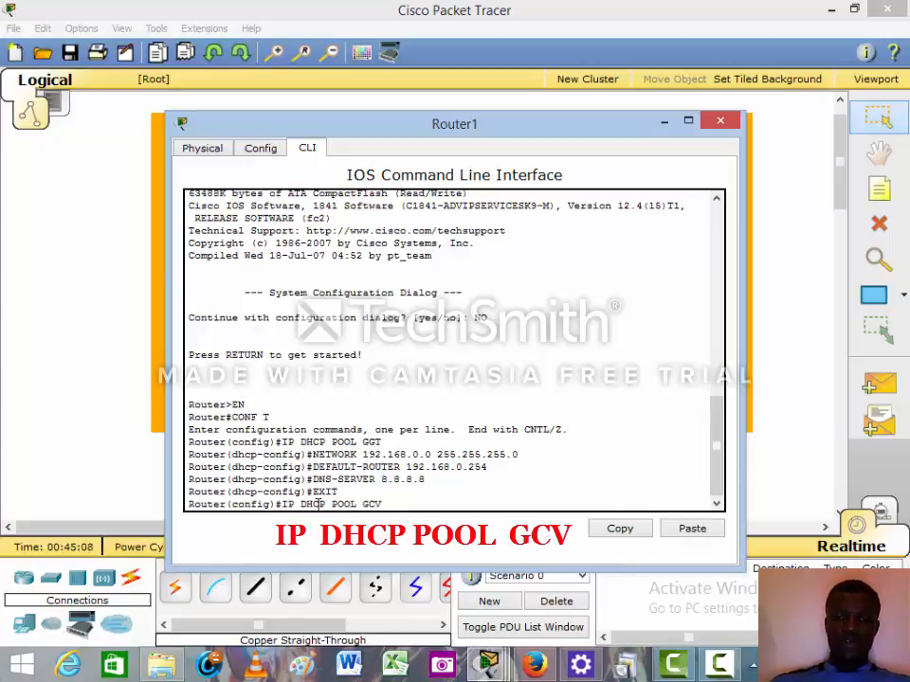
key(Return)
- Assign the GCV pool its address range with NETWORK 192.168.20.0 255.255.255.0
text(NET)
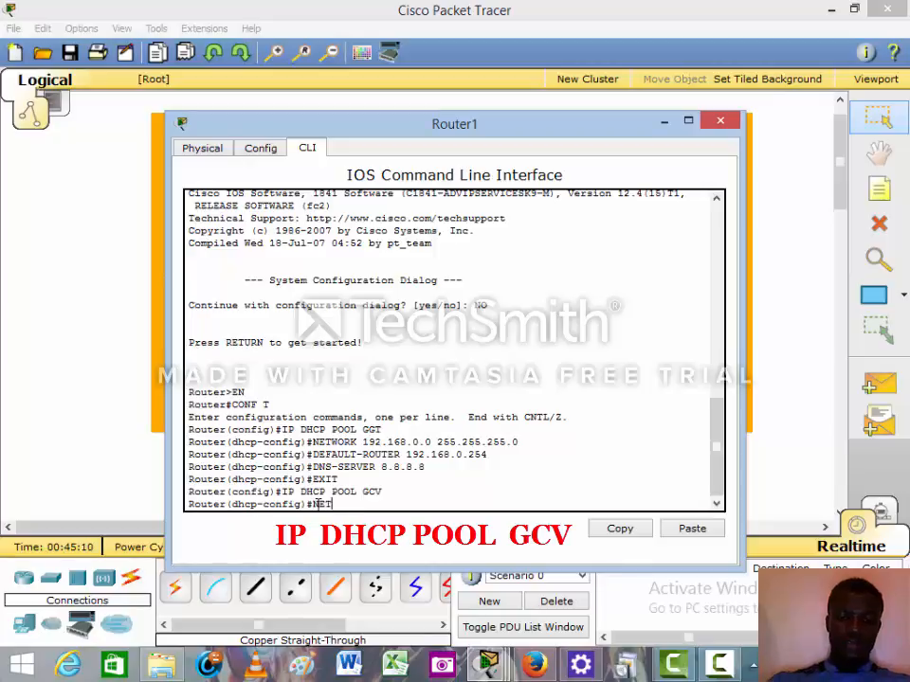
text(WORK)
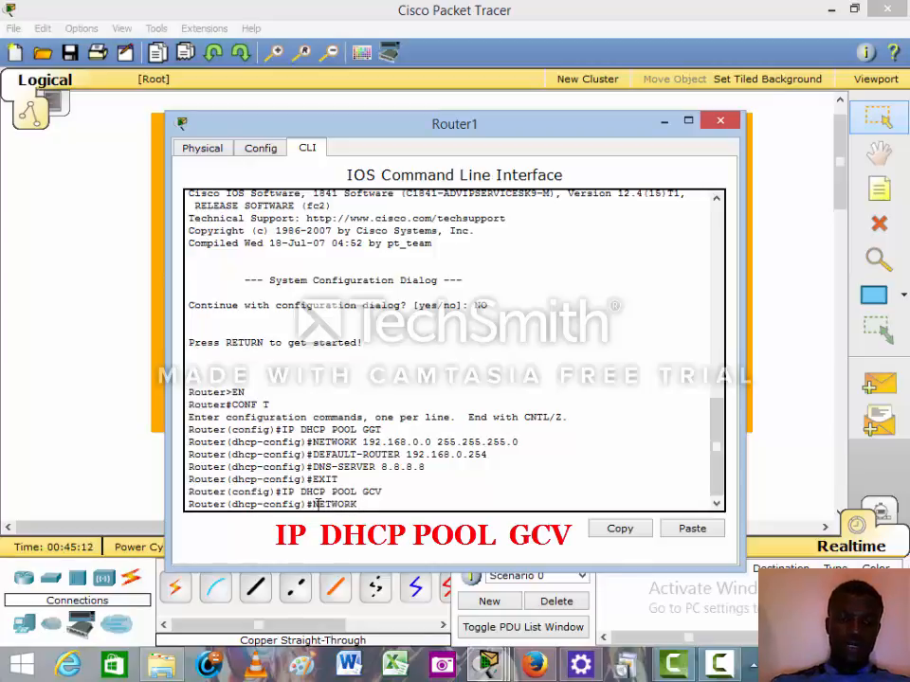
text( 192.1)
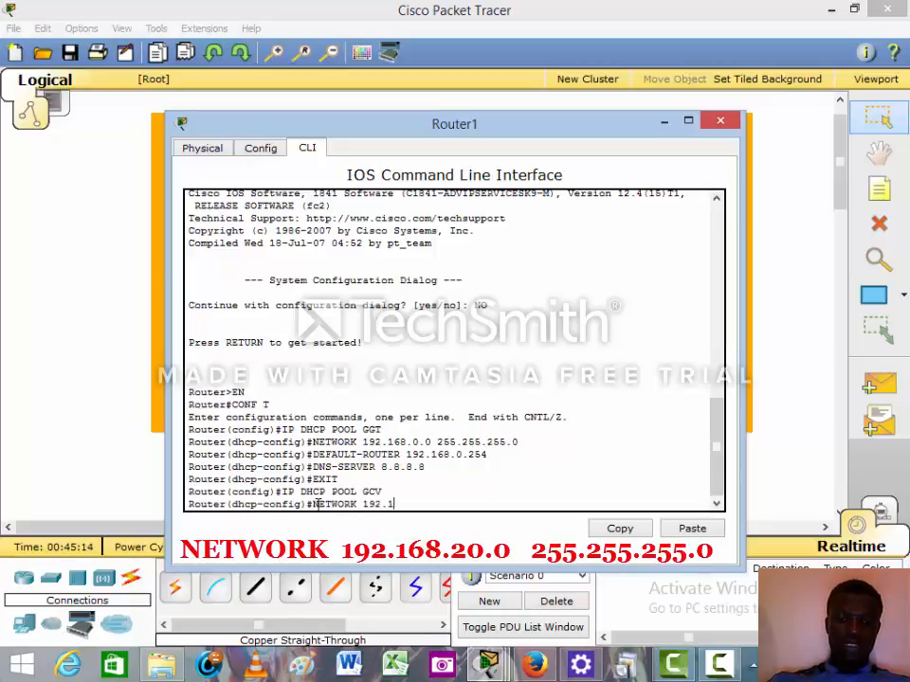
text(68.0)
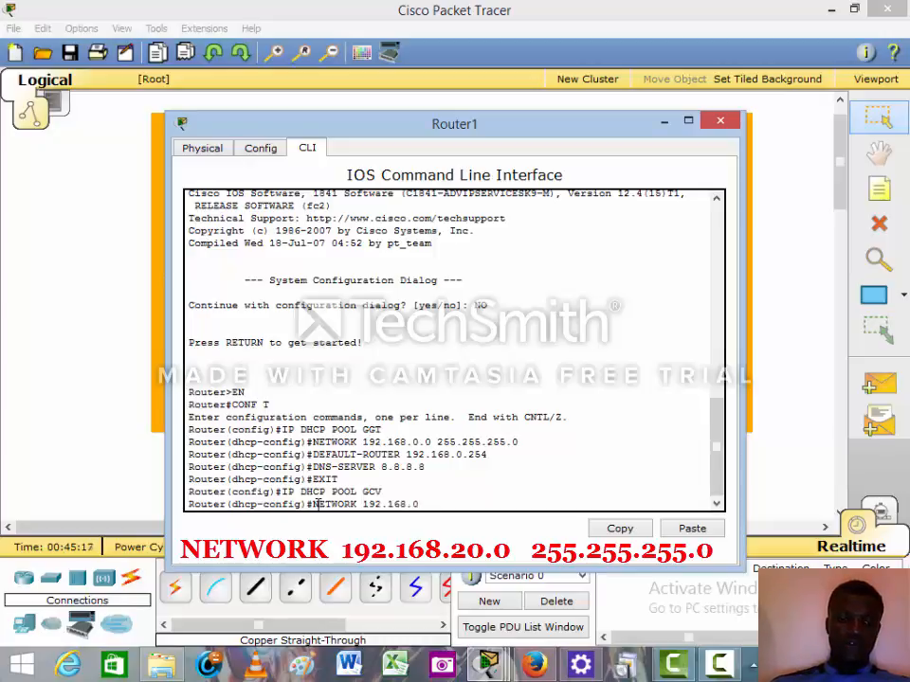
key(BackSpace)
text(20)
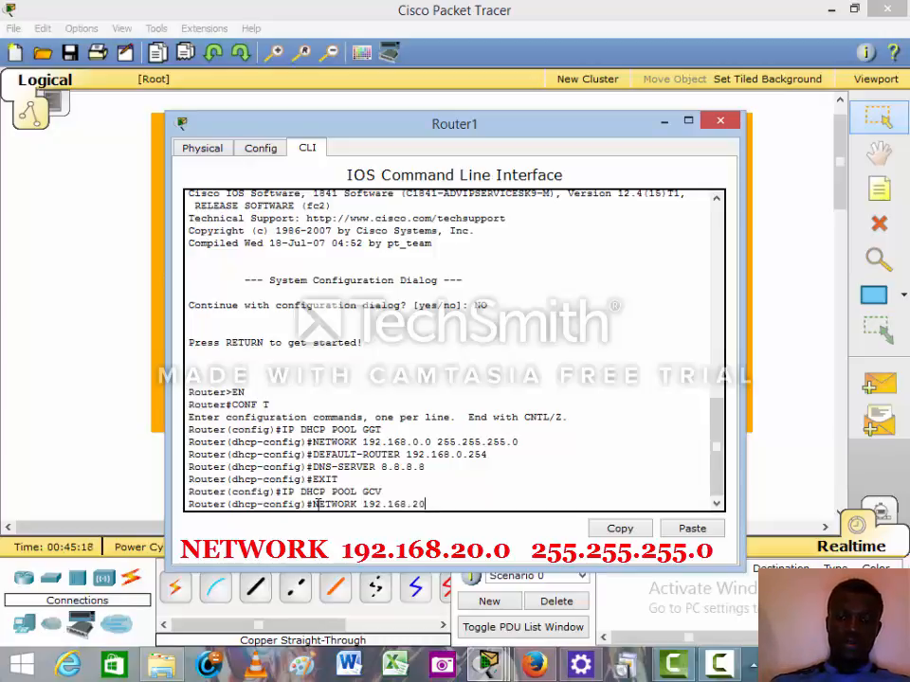
text(.0)
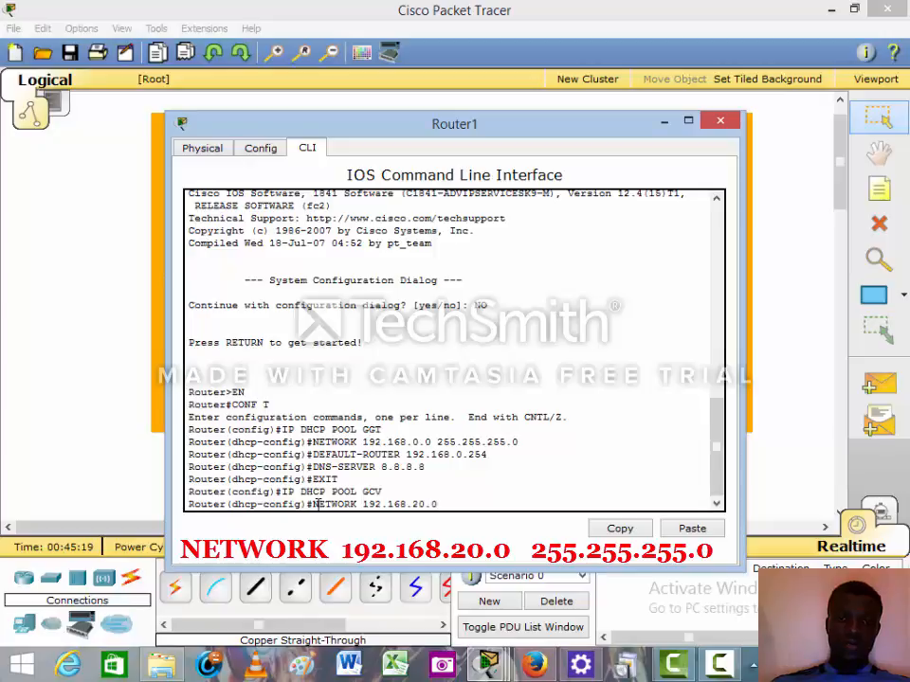
text( 255)
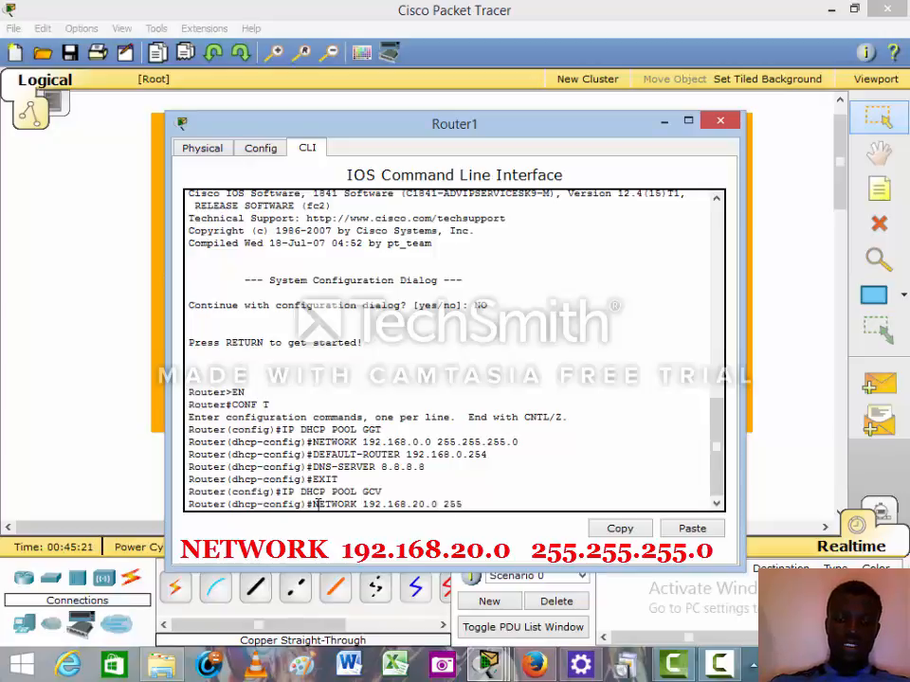
text(.255)
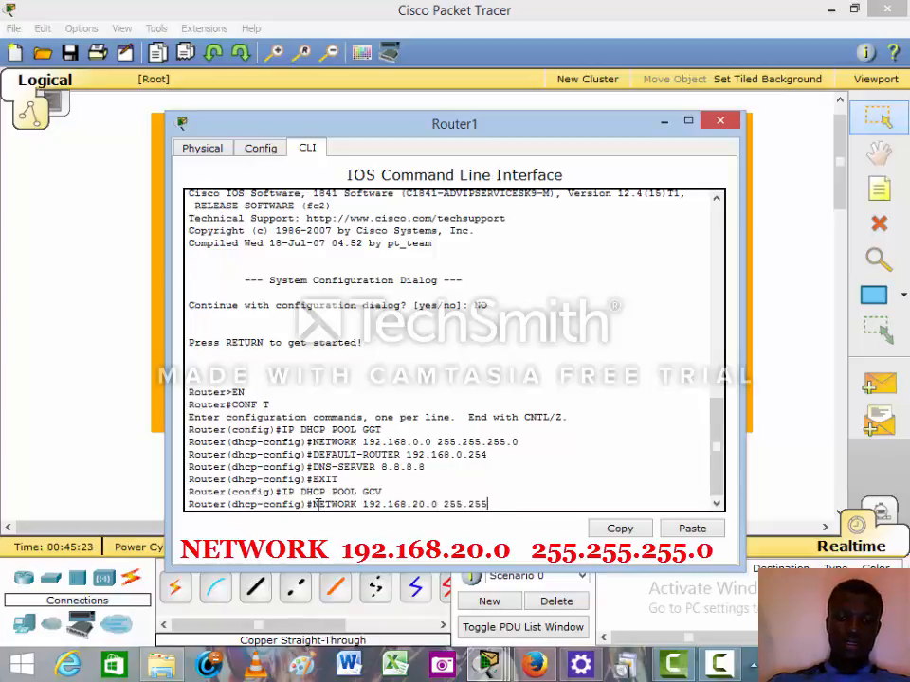
text(?)
text(.25)
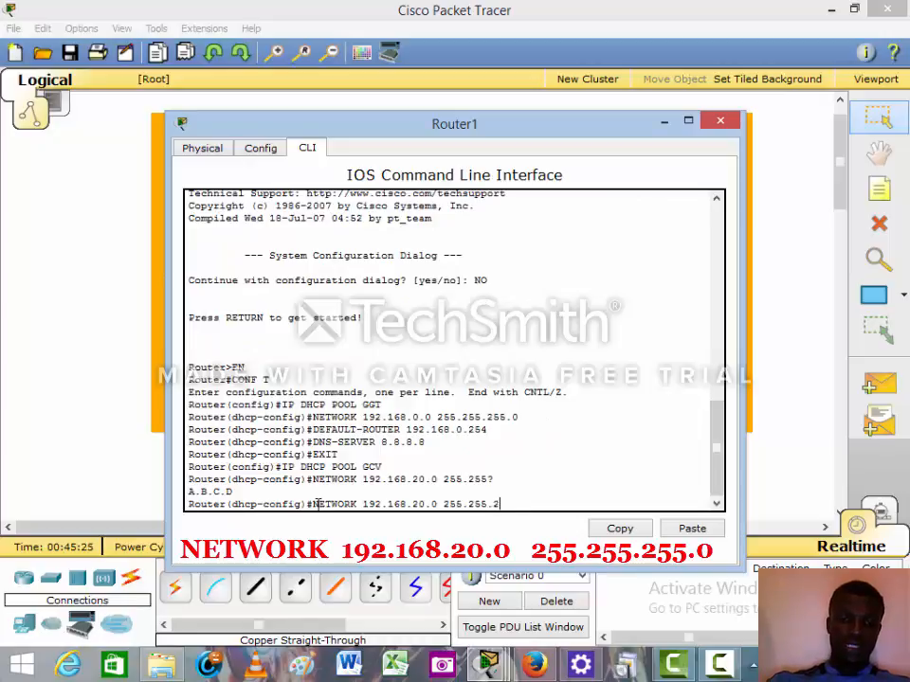
text(5)
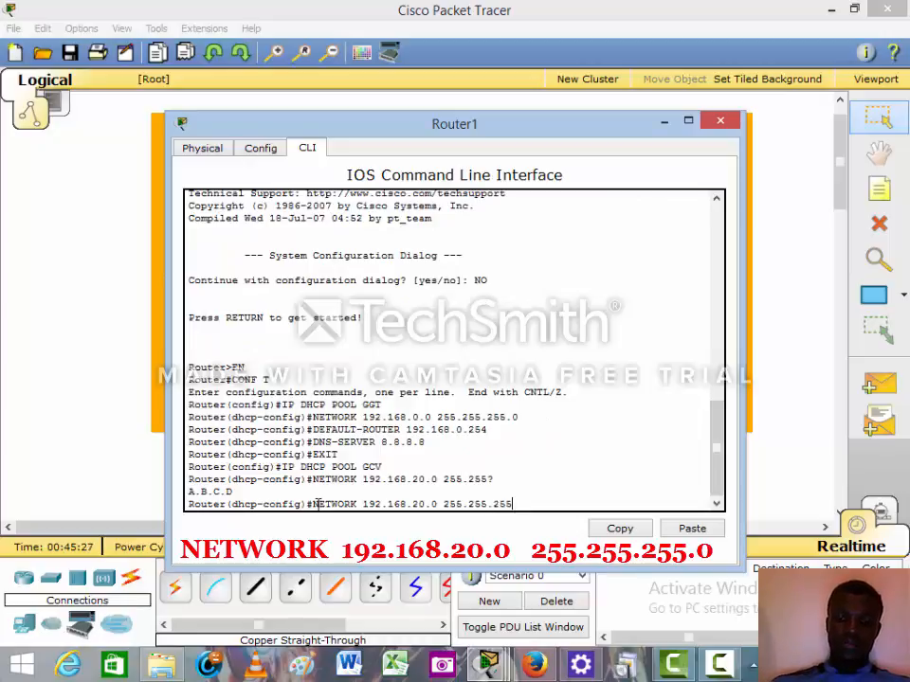
text(.)
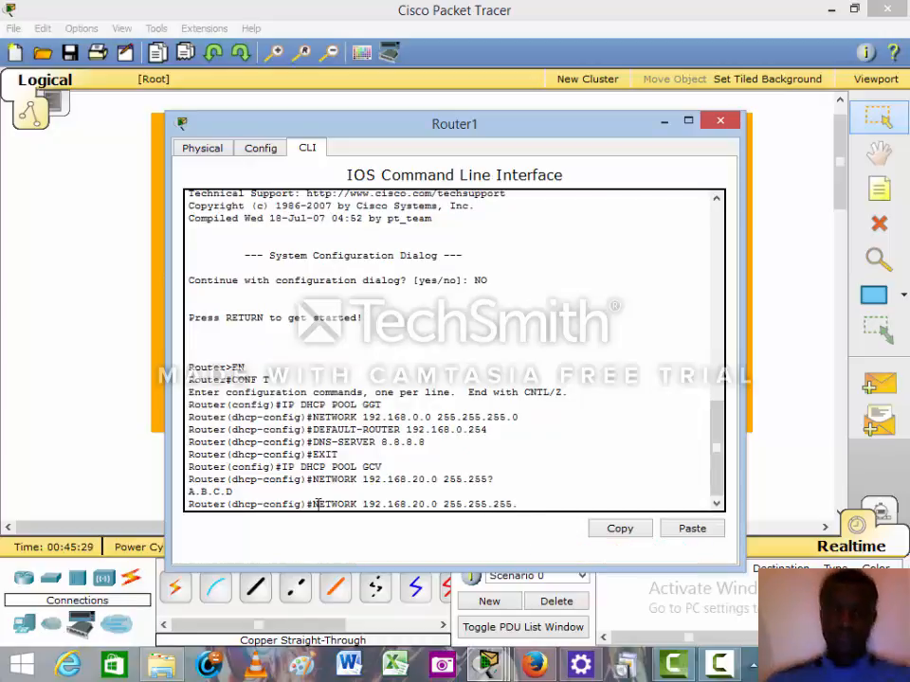
text(0)
key(Return)
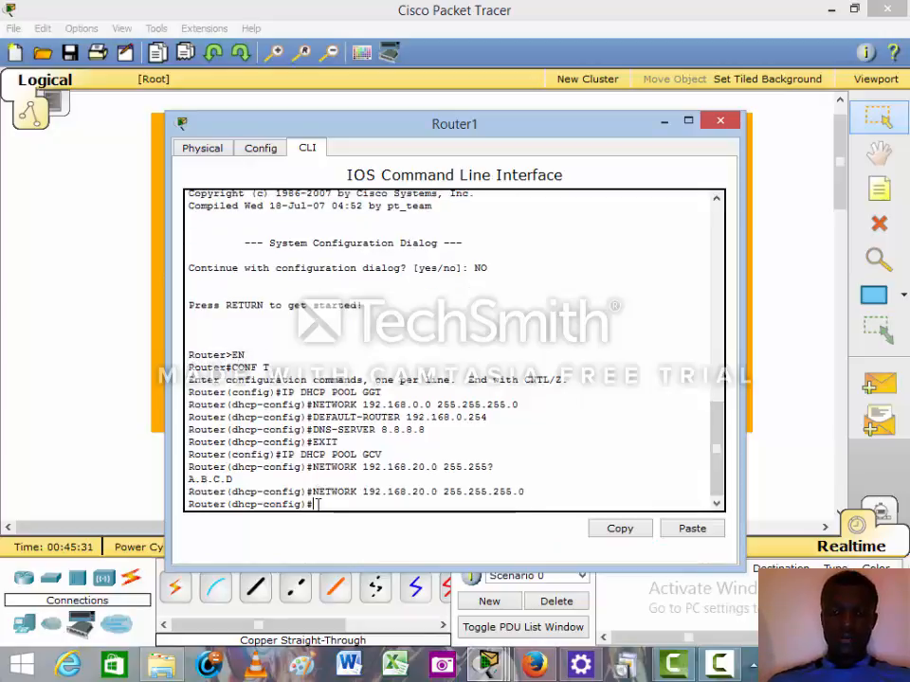
- Set the GCV pool's default gateway with DEFAULT-ROUTER 192.168.20.254
text(D)
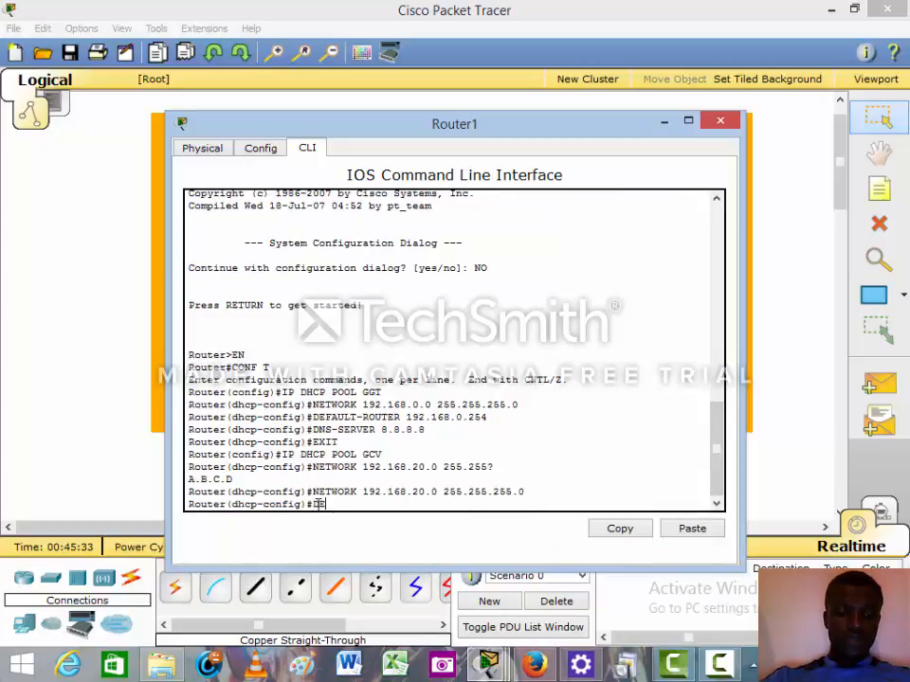
text(EFAULT)
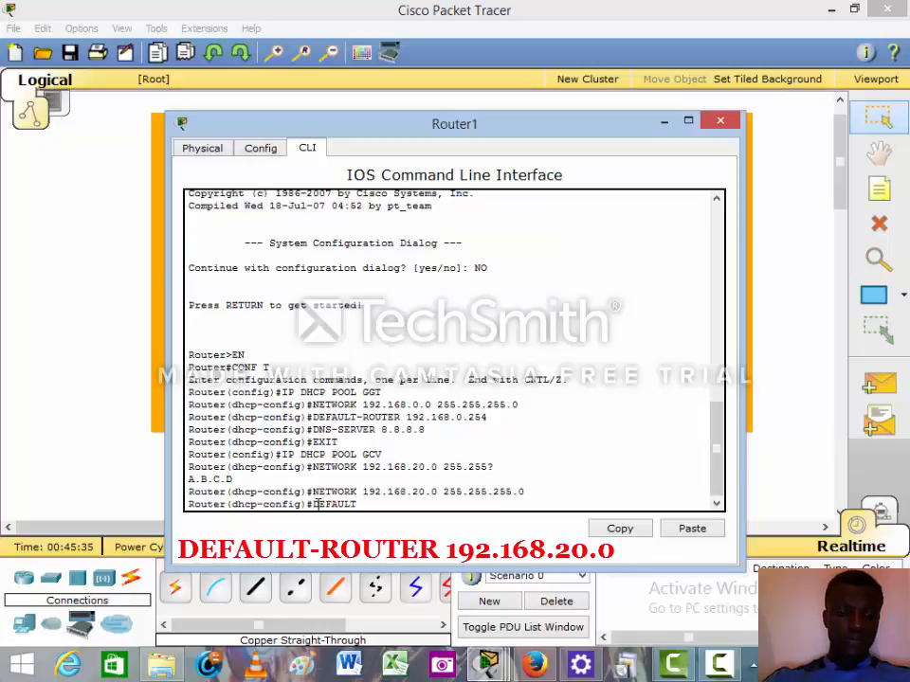
text(-RO)
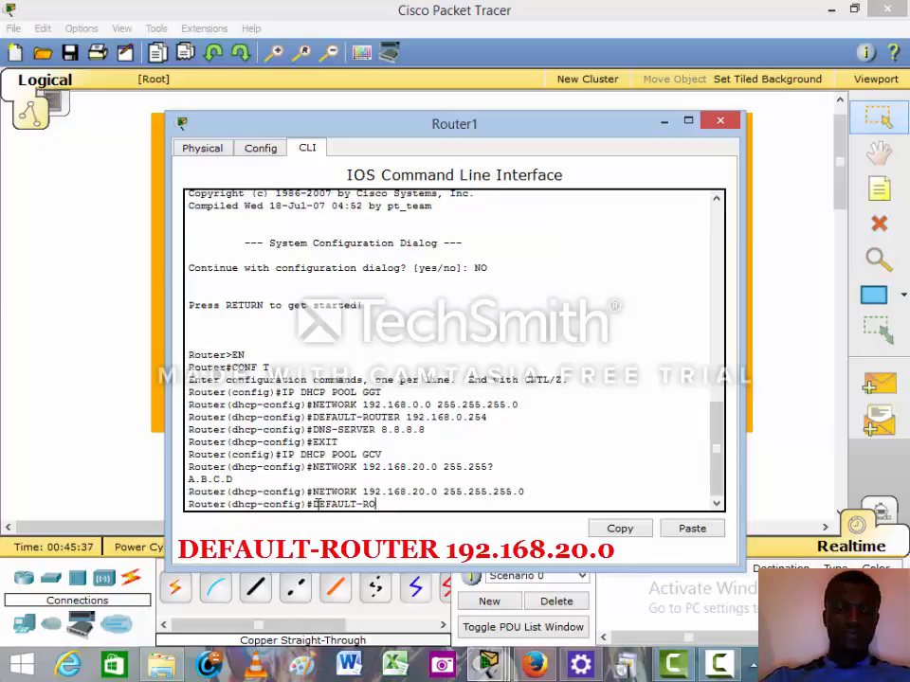
text(UTER)
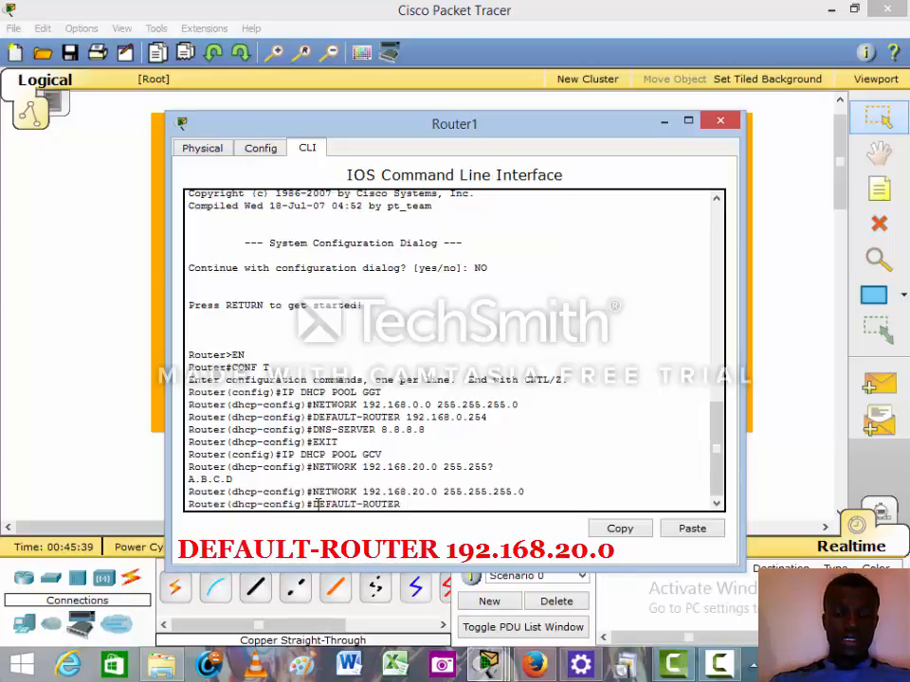
text( 192.1)
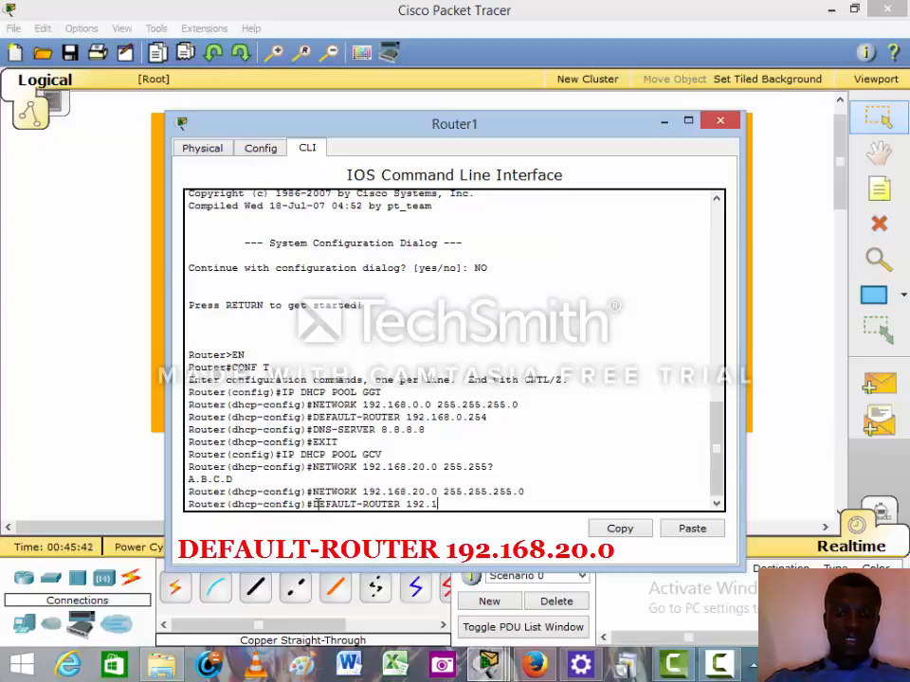
text(68.2)
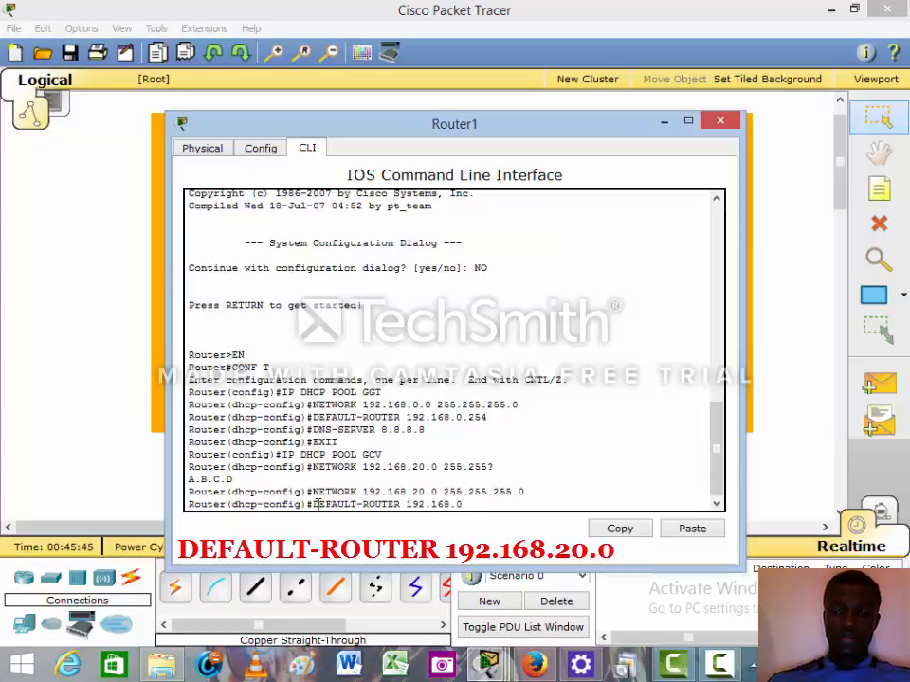
key(BackSpace)
text(20.)
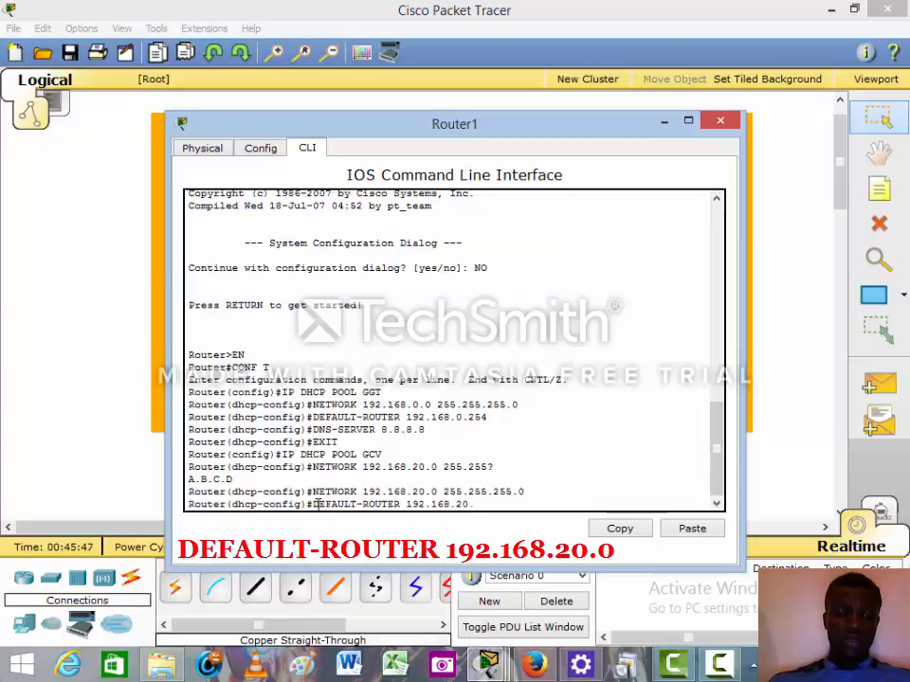
text(2)
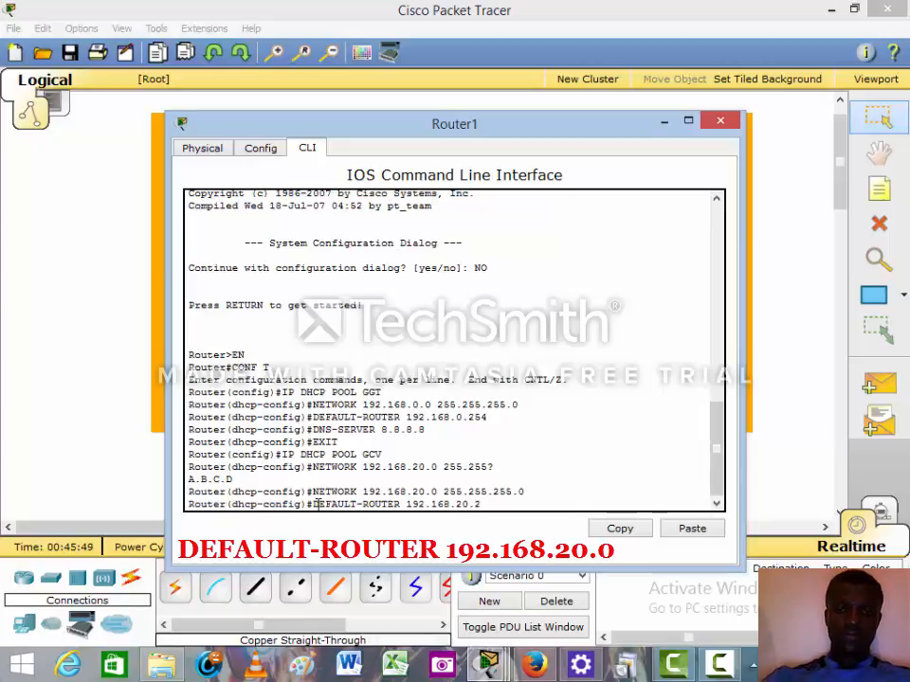
text(54)
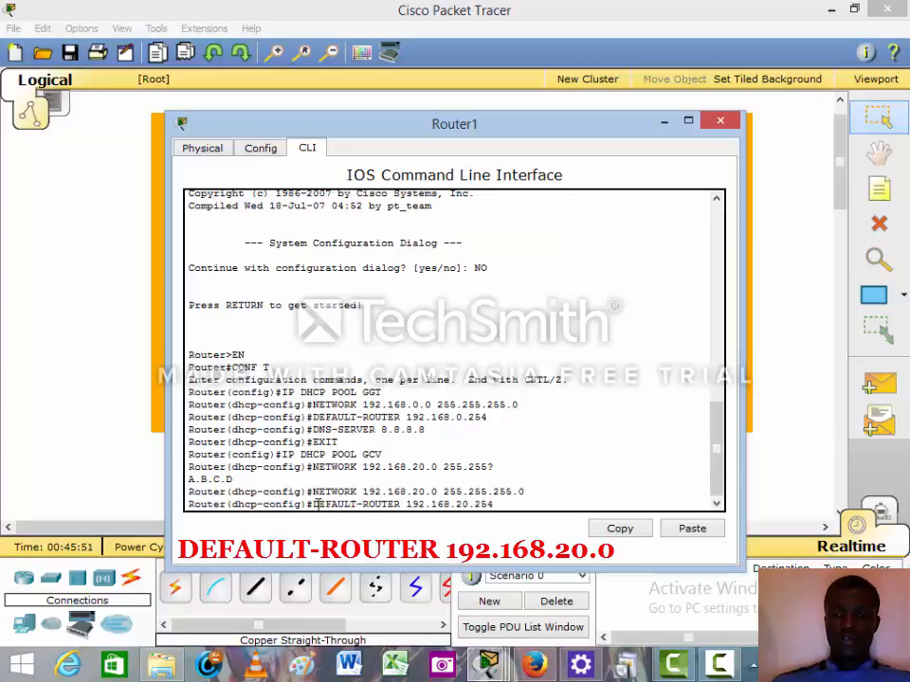
key(Return)
- Set the GCV pool's DNS server with DNS-SERVER 2.2.2.2
text(DNS)
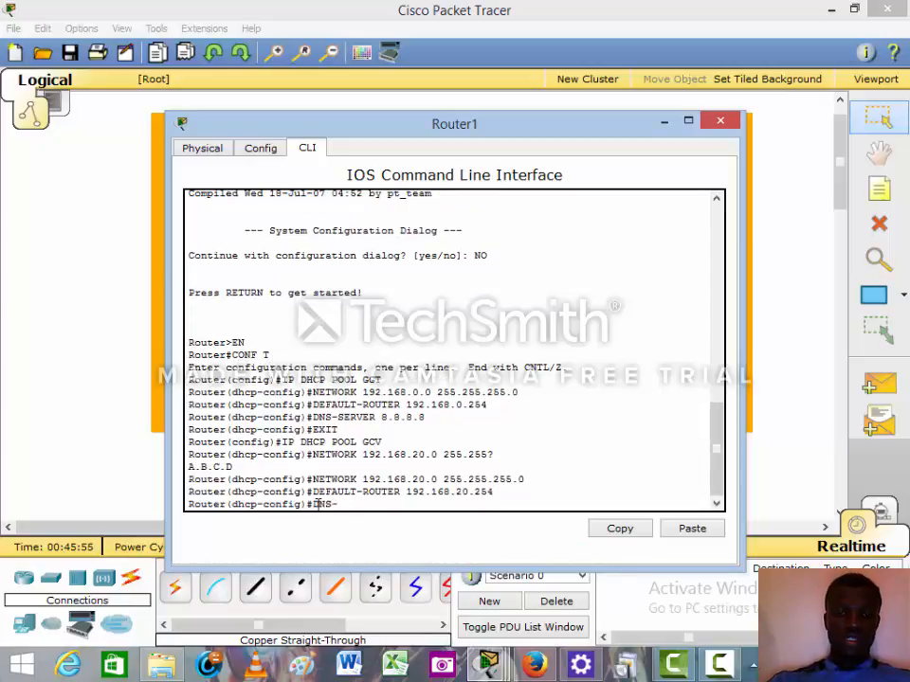
text(-)
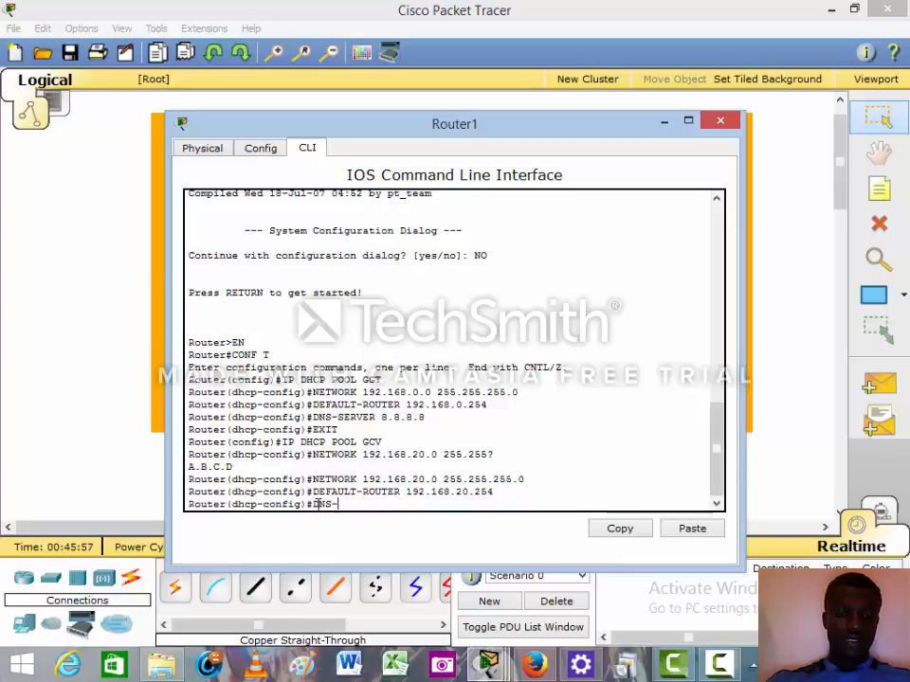
text(S)
text(VER )
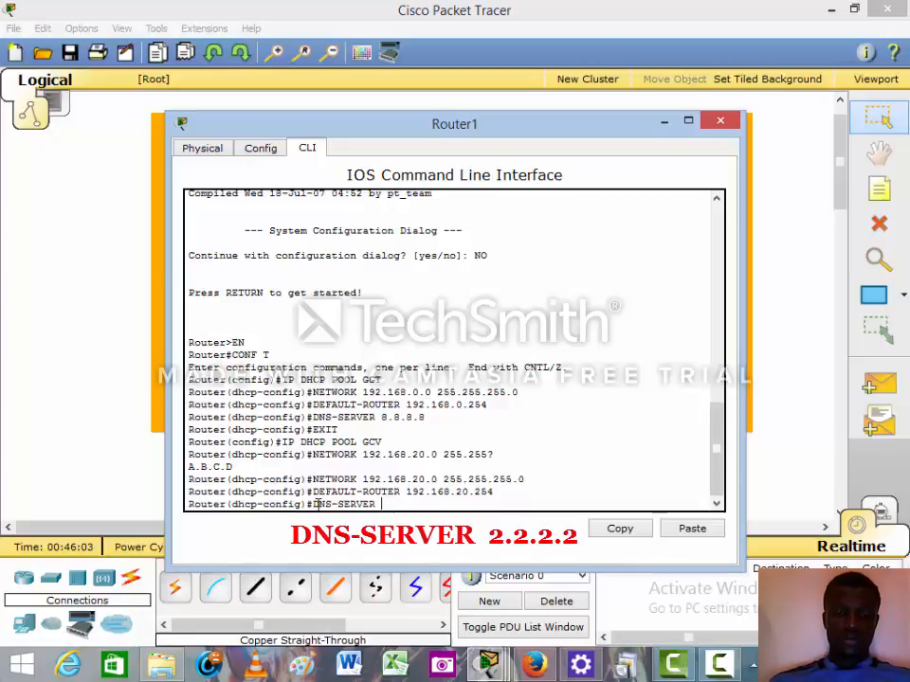
text(2.)
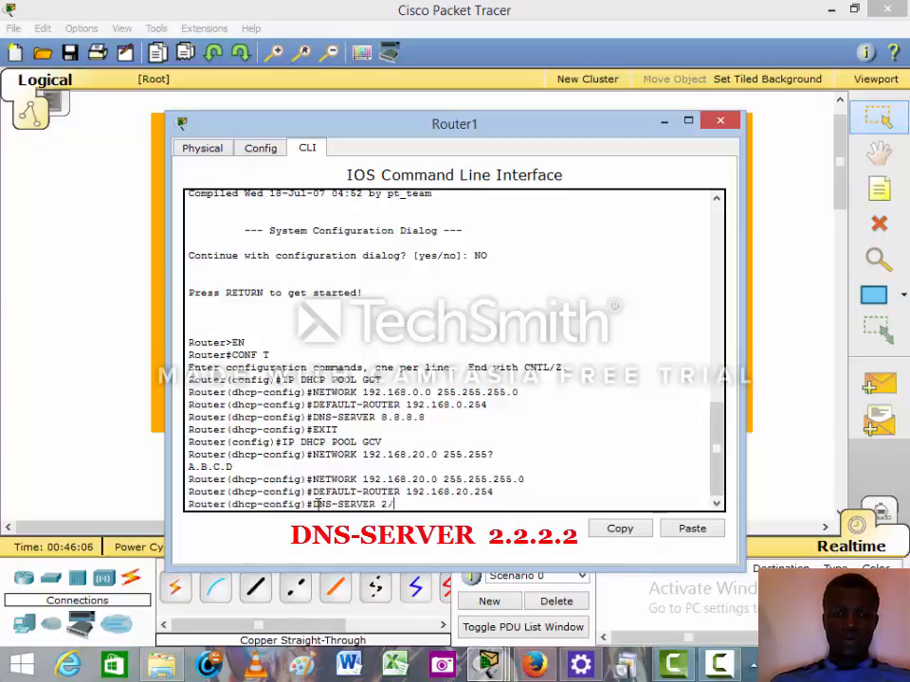
text(2)
key(BackSpace)
text(.2.2.)
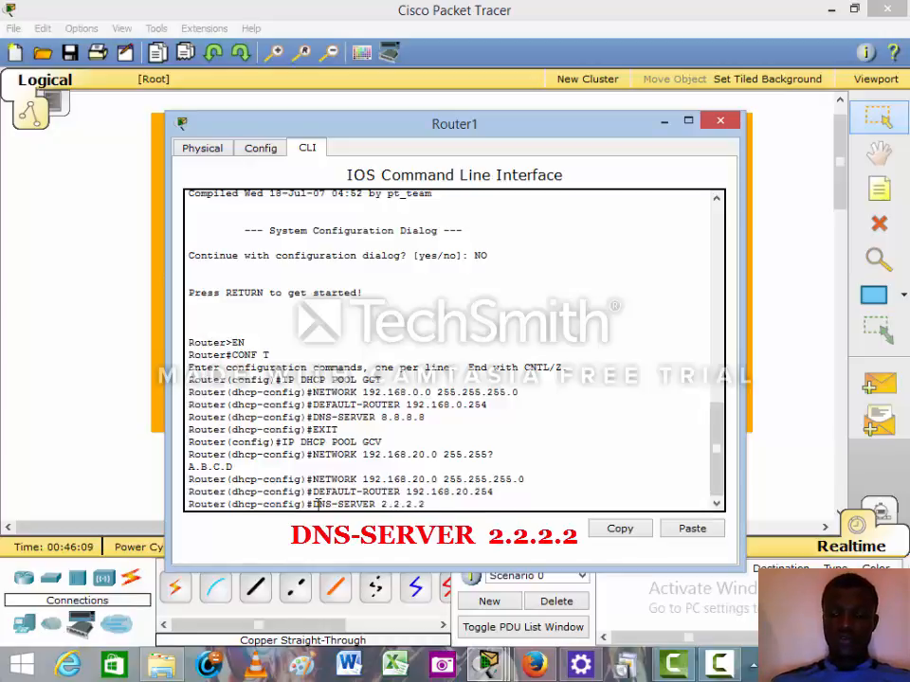
text(2)
key(Return)
- Leave the GCV pool's configuration mode with EXIT to return to global configuration mode
text(E)
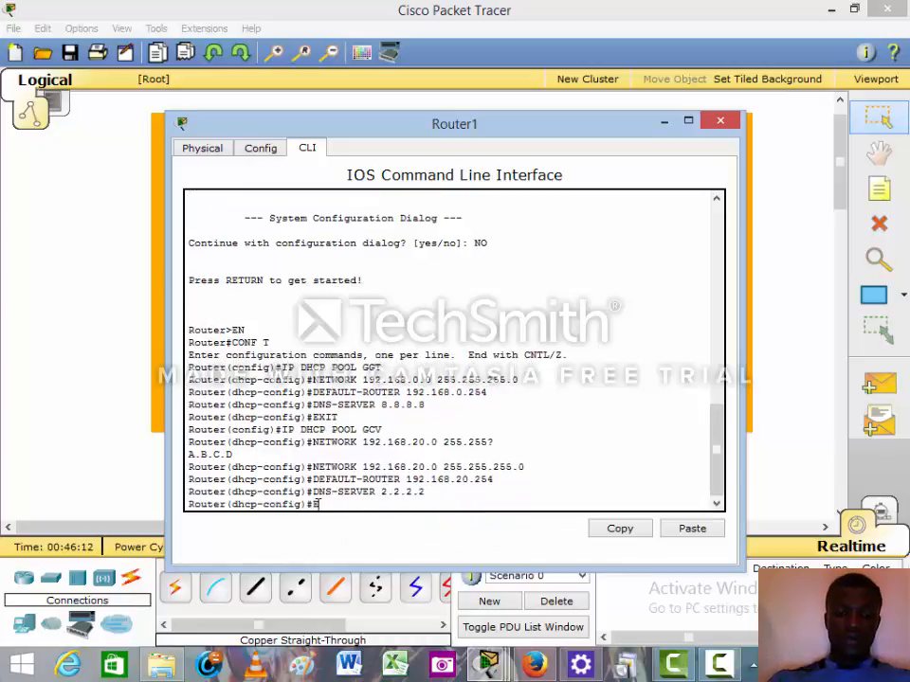
text(XIT)
key(Return)
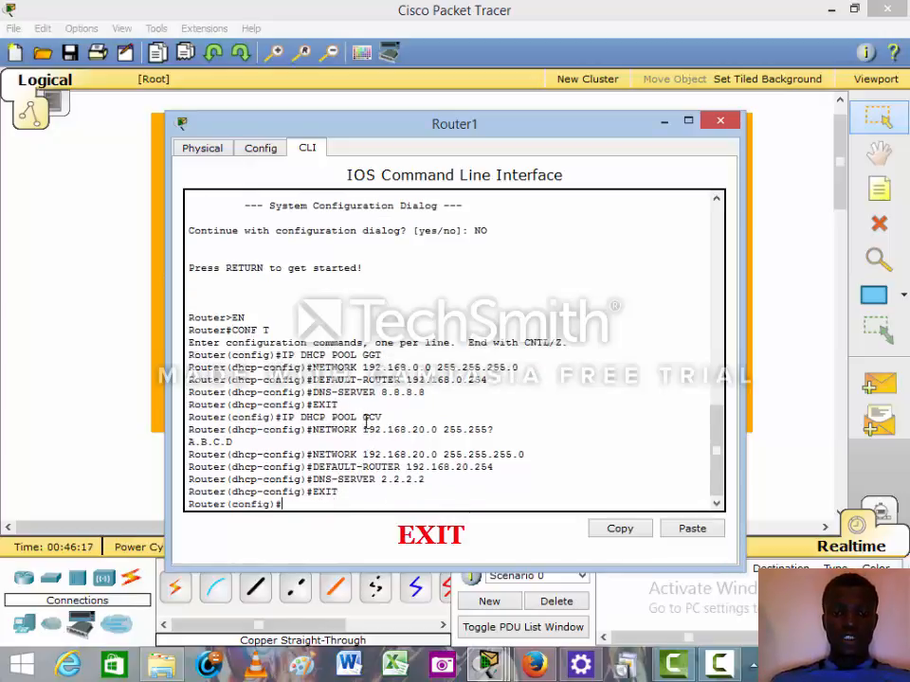
- Review the pool names and network addresses entered for GGT and GCV in the command history
drag(361, 416, 401, 429)
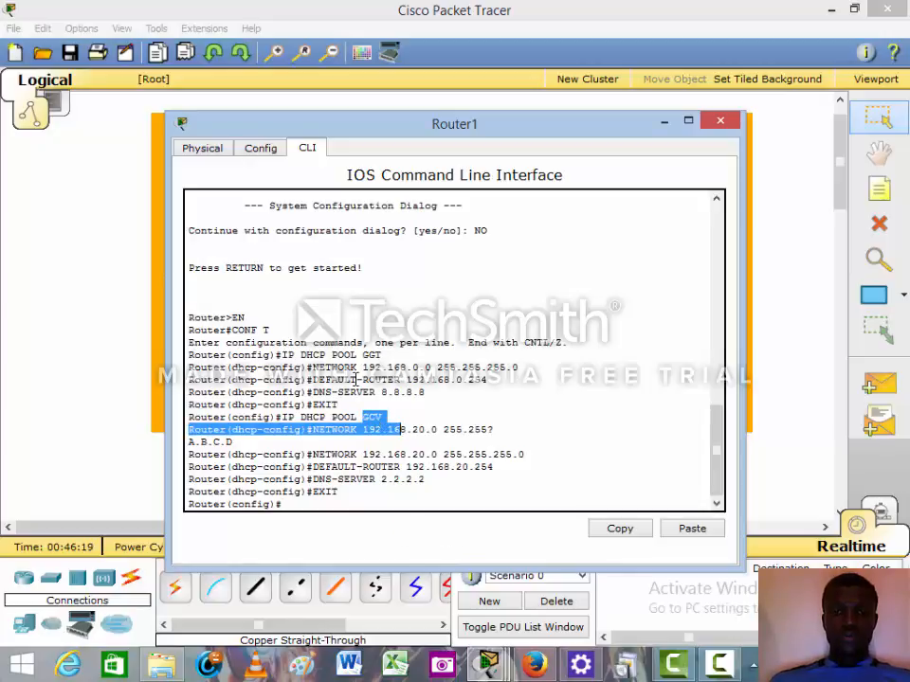
double_click(370, 356)
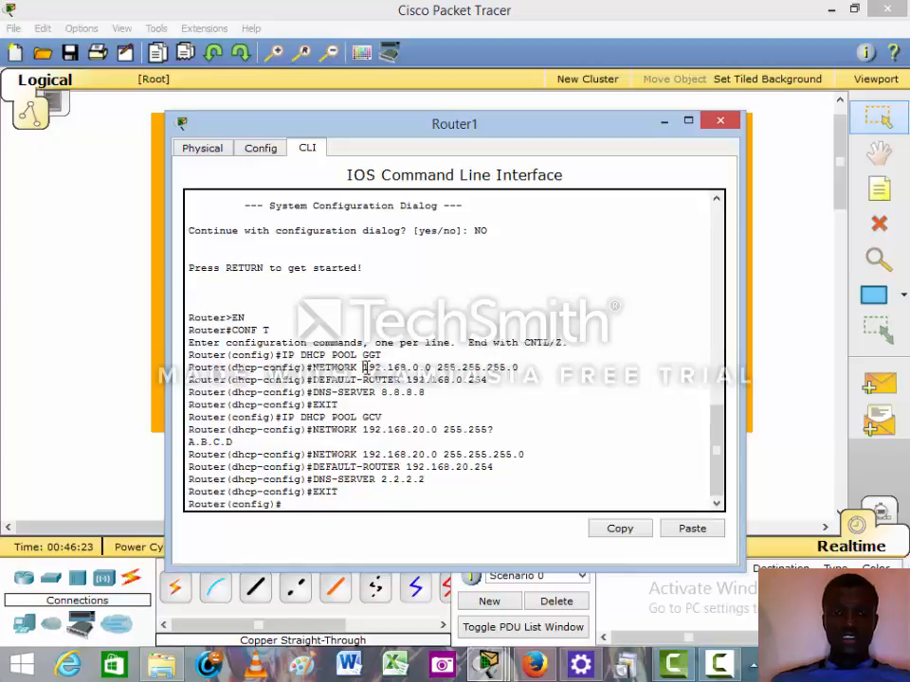
drag(361, 369, 432, 368)
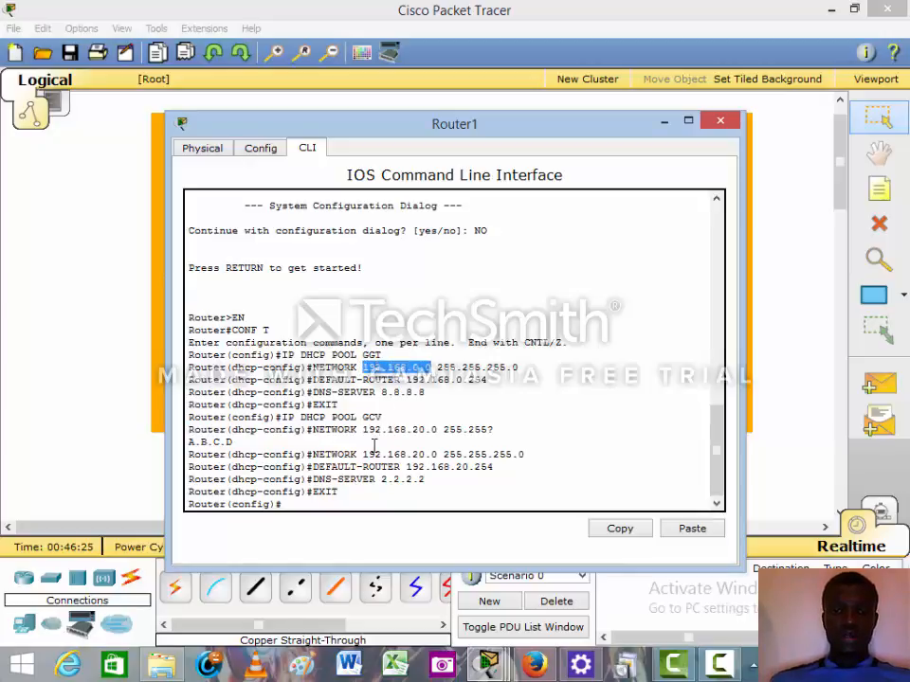
drag(364, 455, 439, 457)
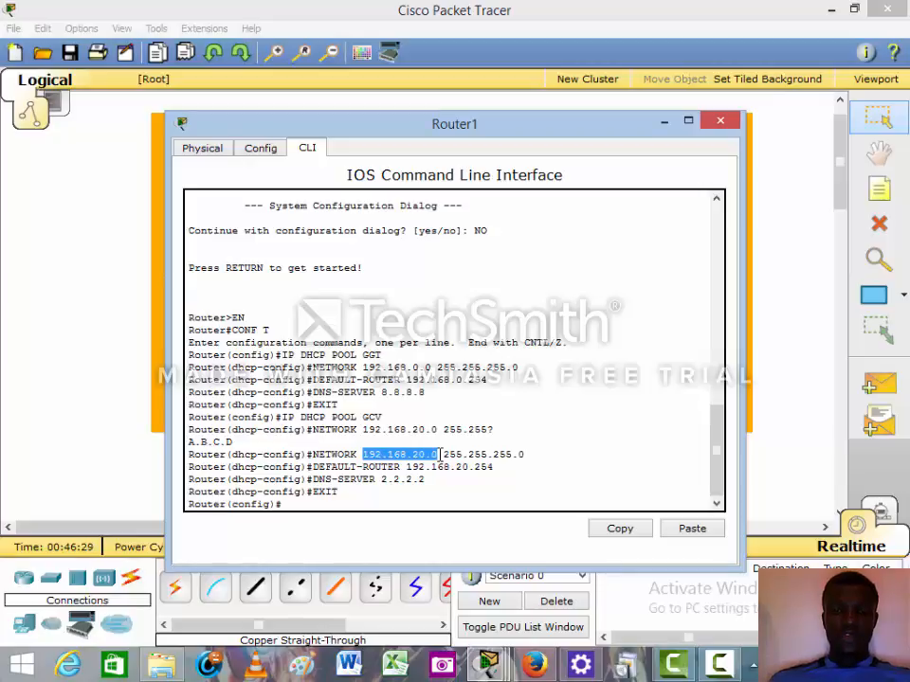
click(343, 502)
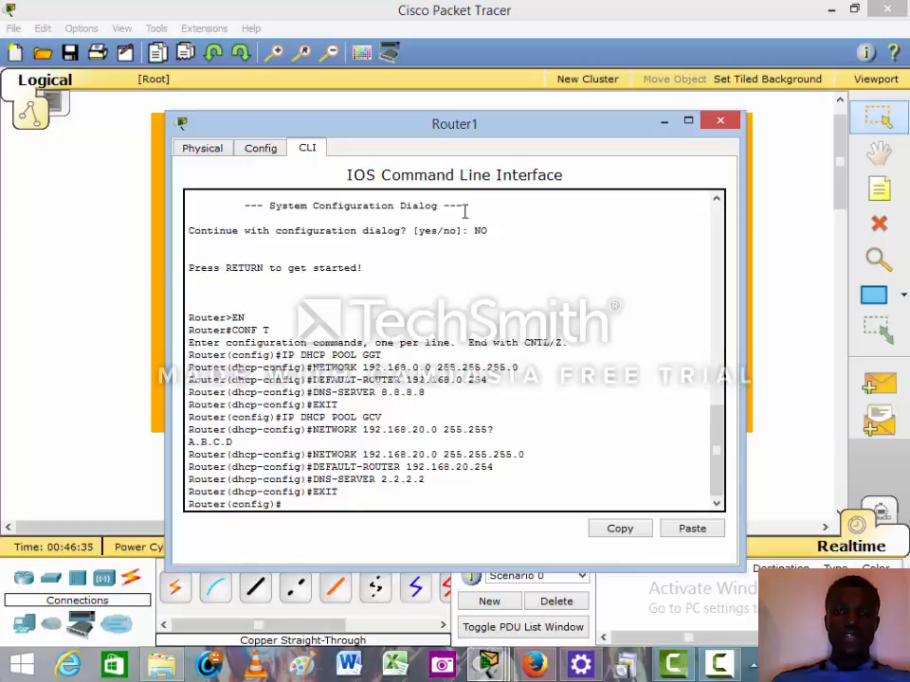
- Check in the topology which ports link Router1 to the PRINCIPAL switch, and return to Router1's command line
drag(509, 144, 527, 426)
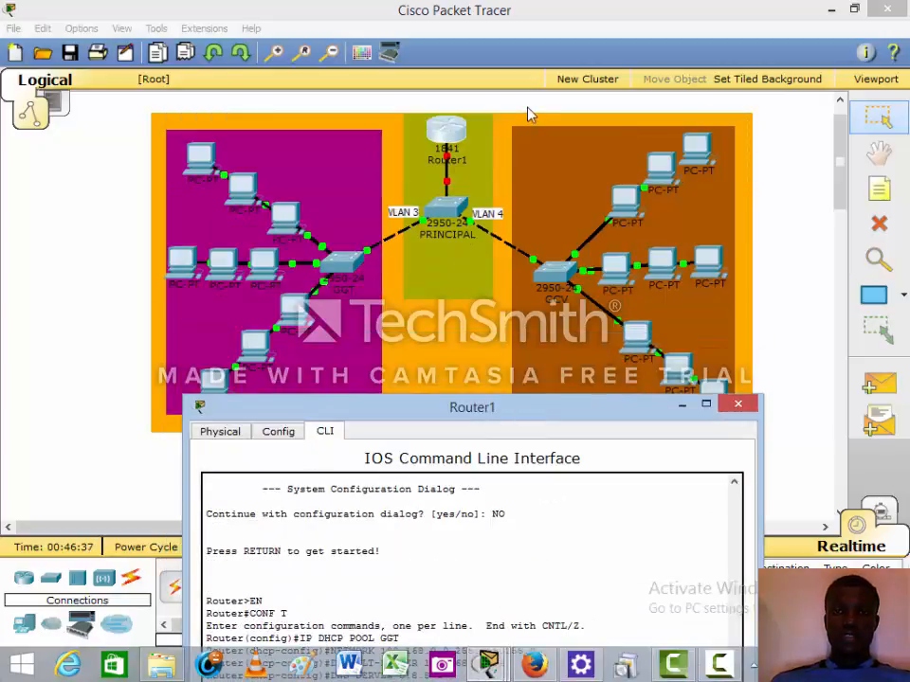
click(490, 131)
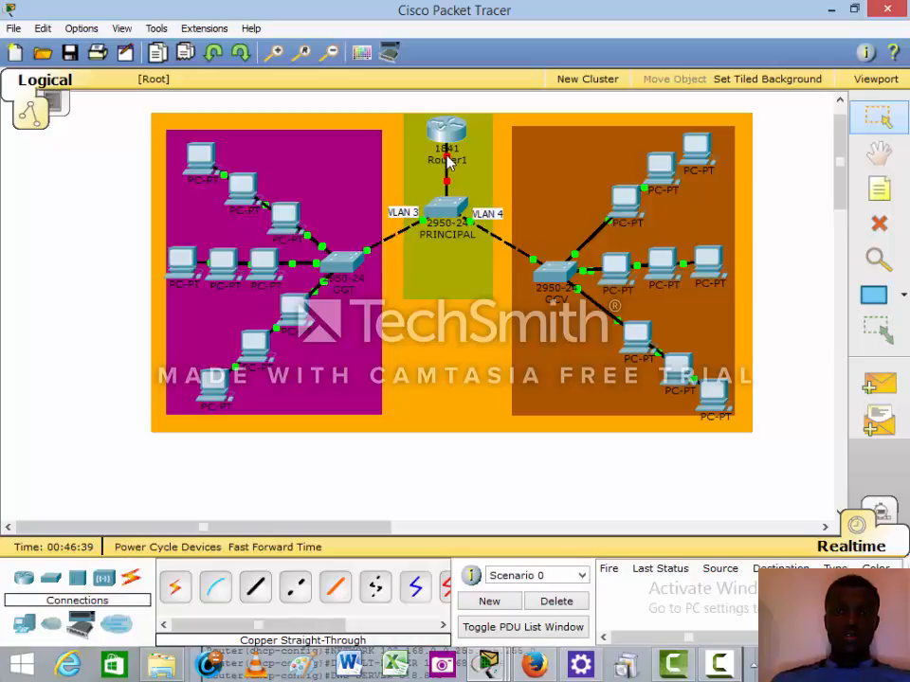
mouse_move(450, 164)
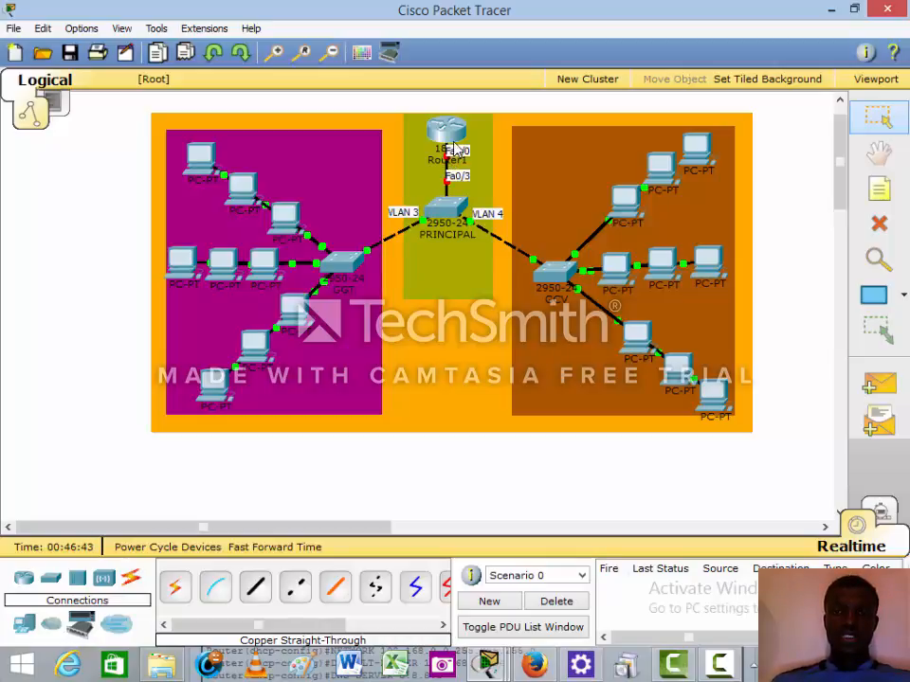
click(453, 142)
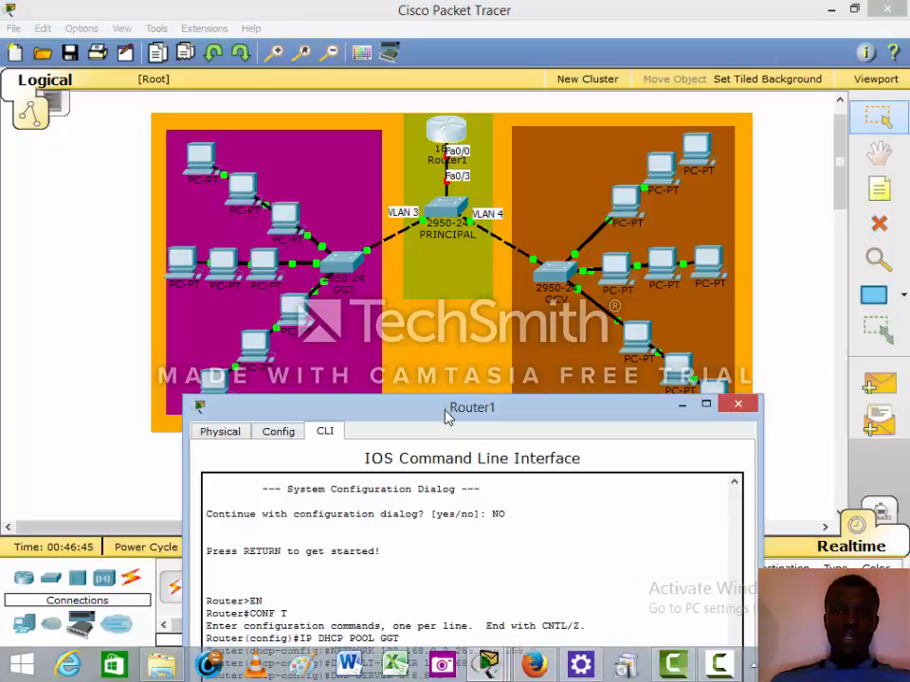
drag(445, 417, 518, 122)
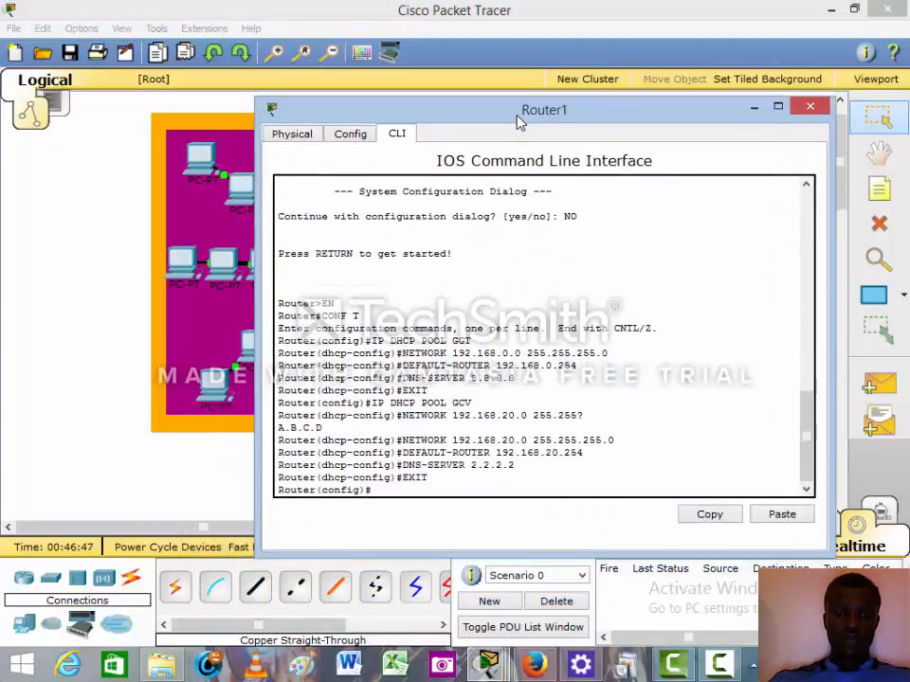
- Enter interface configuration with INT FA0/0 on Router1 and enable the interface with NO SH
text(INT FA)
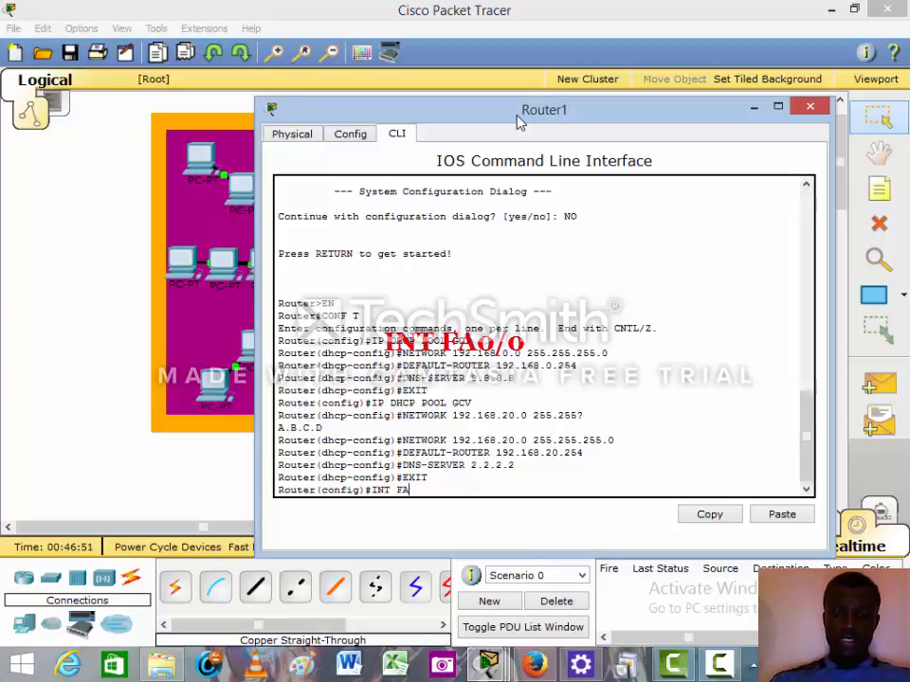
text(0/0)
key(Return)
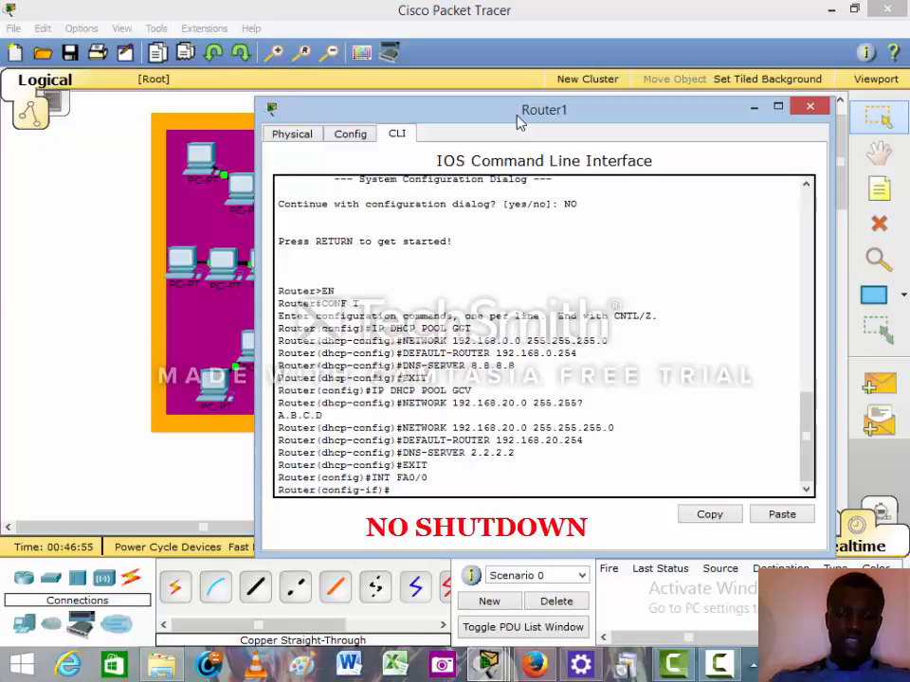
text(NO S)
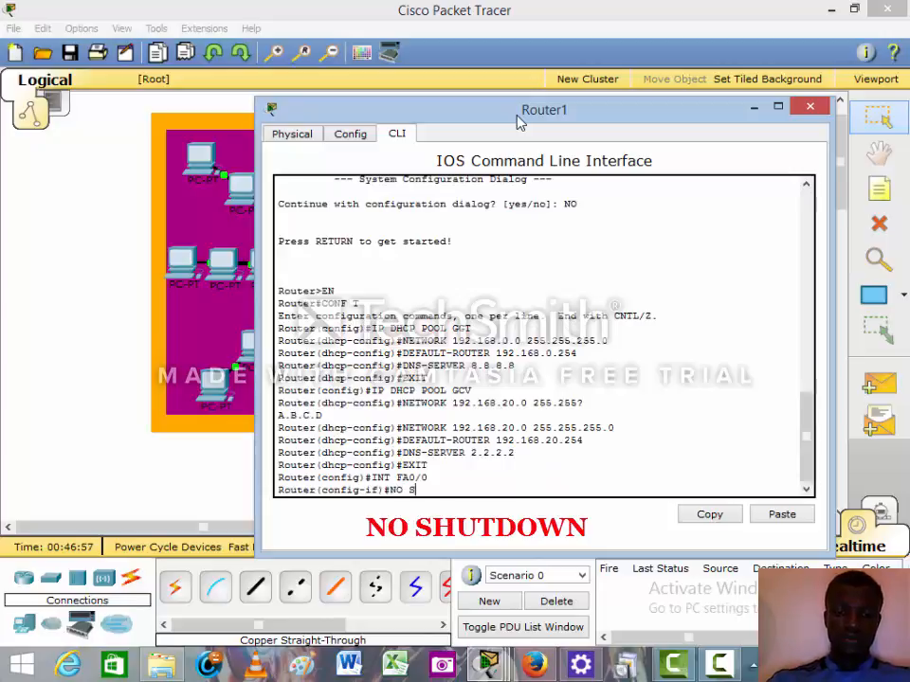
text(H)
key(Return)
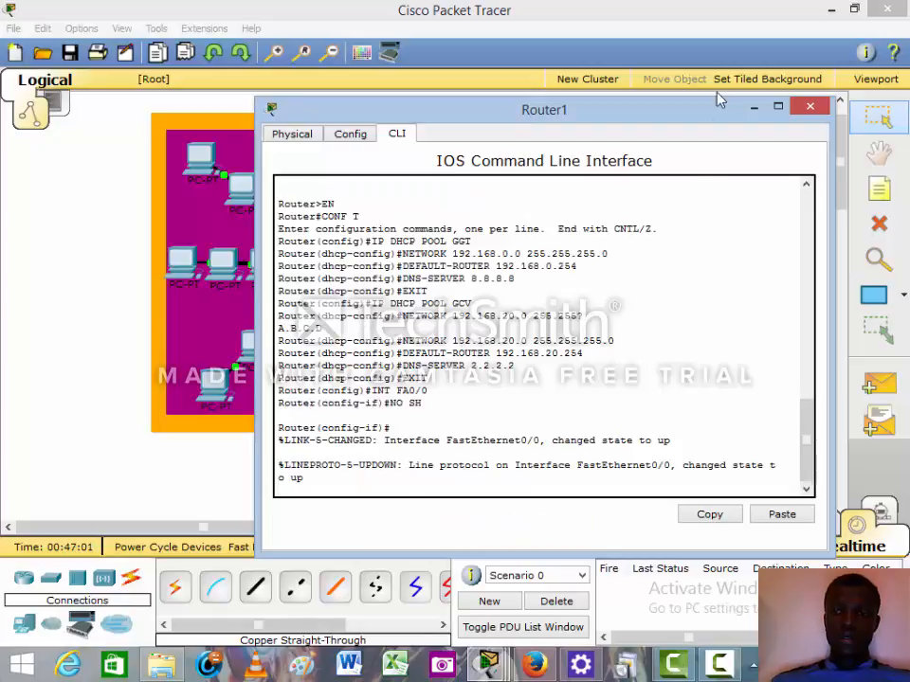
- Check the link status between Router1 and the PRINCIPAL switch in the topology, and return to Router1's interface configuration prompt
drag(714, 115, 637, 355)
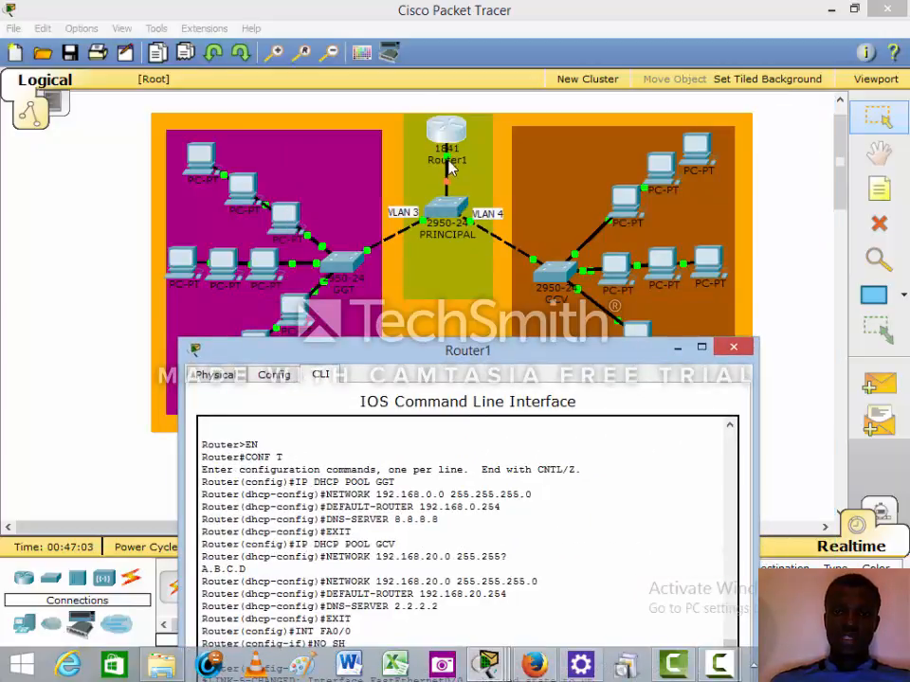
drag(481, 357, 516, 272)
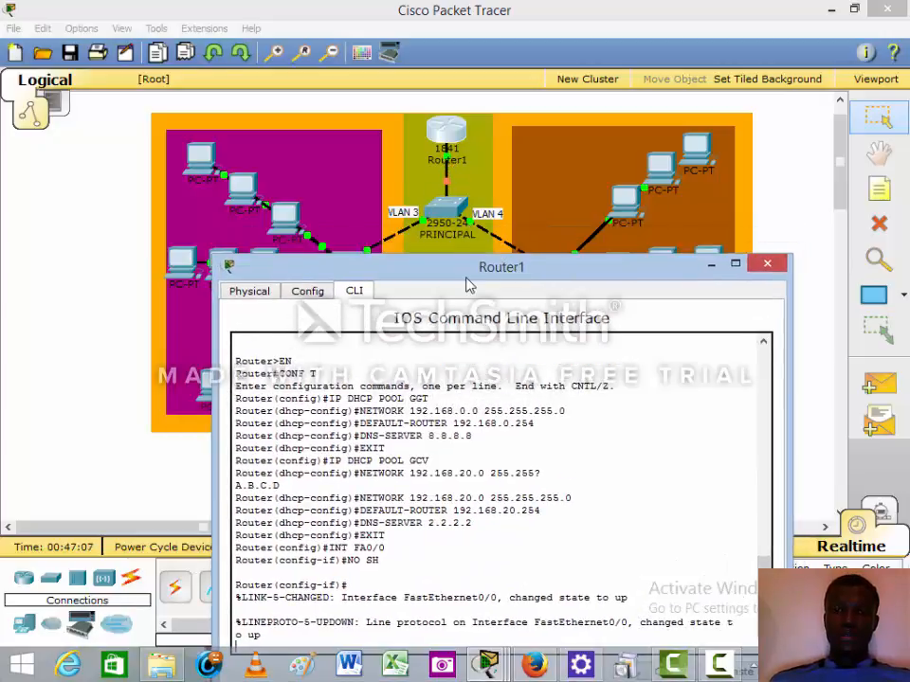
drag(467, 305, 467, 396)
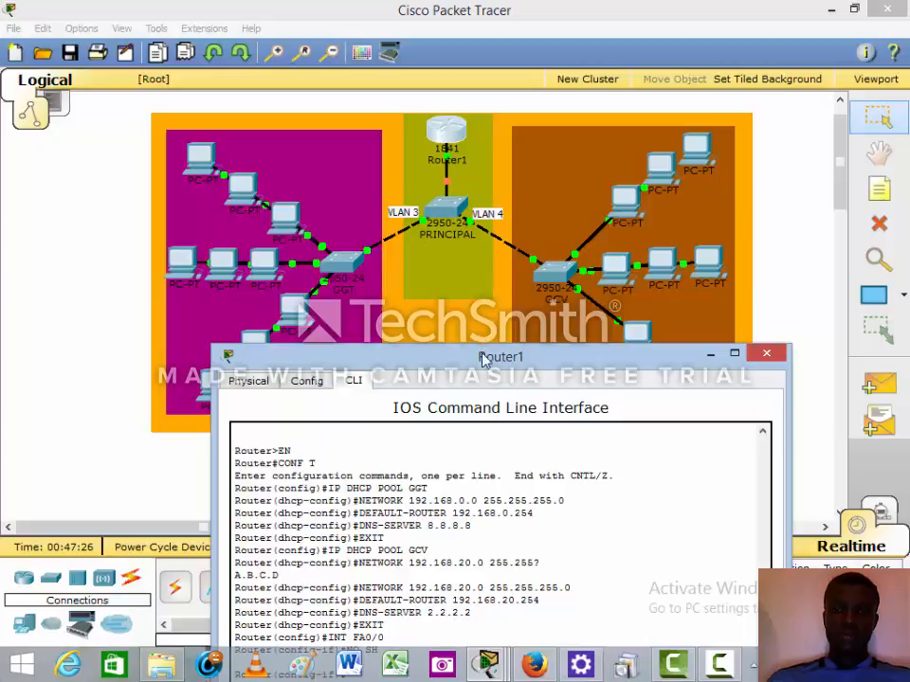
drag(487, 357, 492, 49)
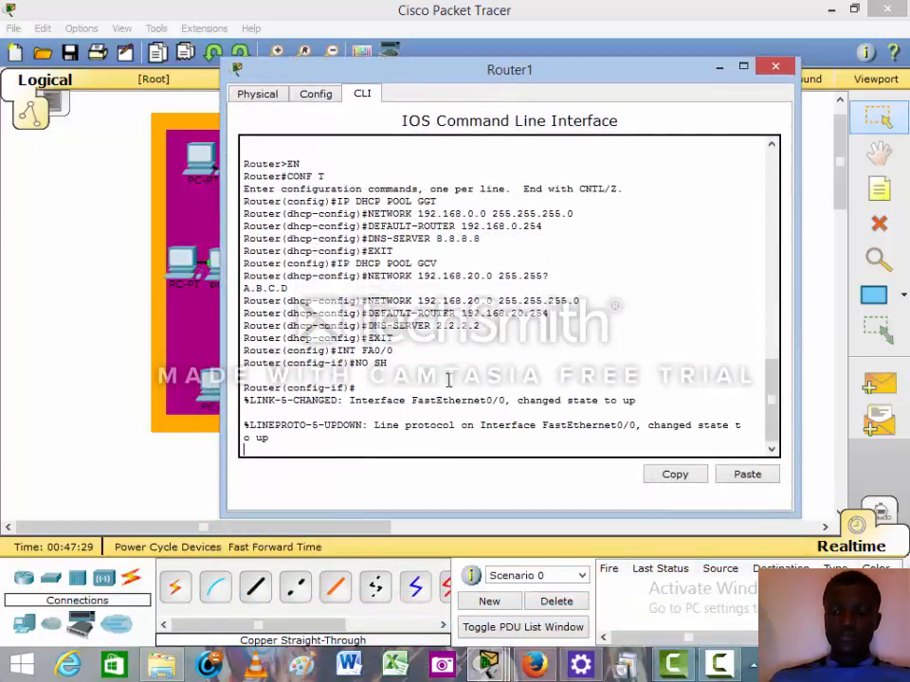
key(Return)
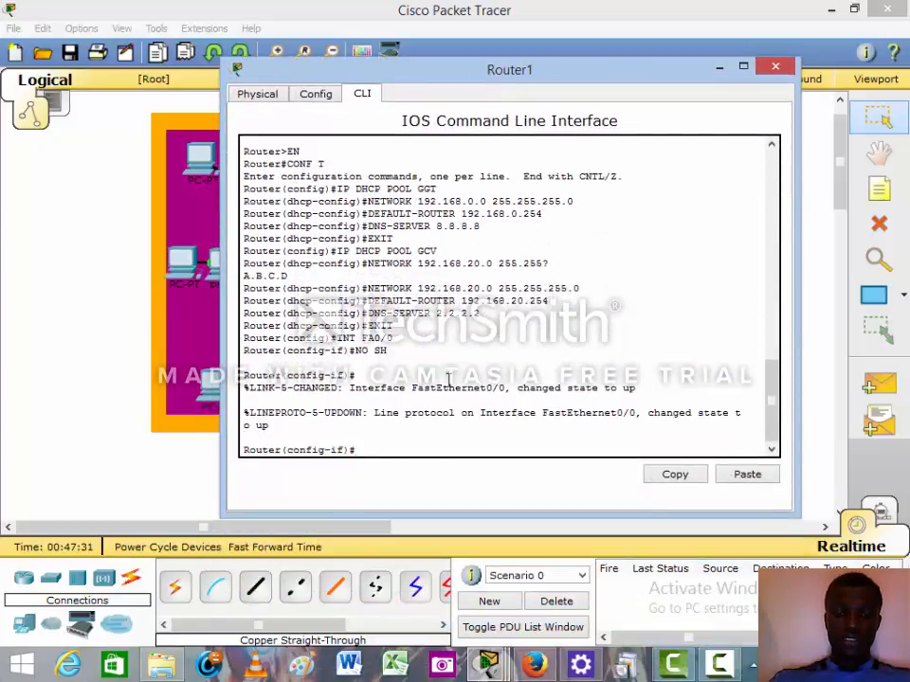
- Enter configuration of Router1's first FA0/0 subinterface with INT FA0/0.1
text(INT FA)
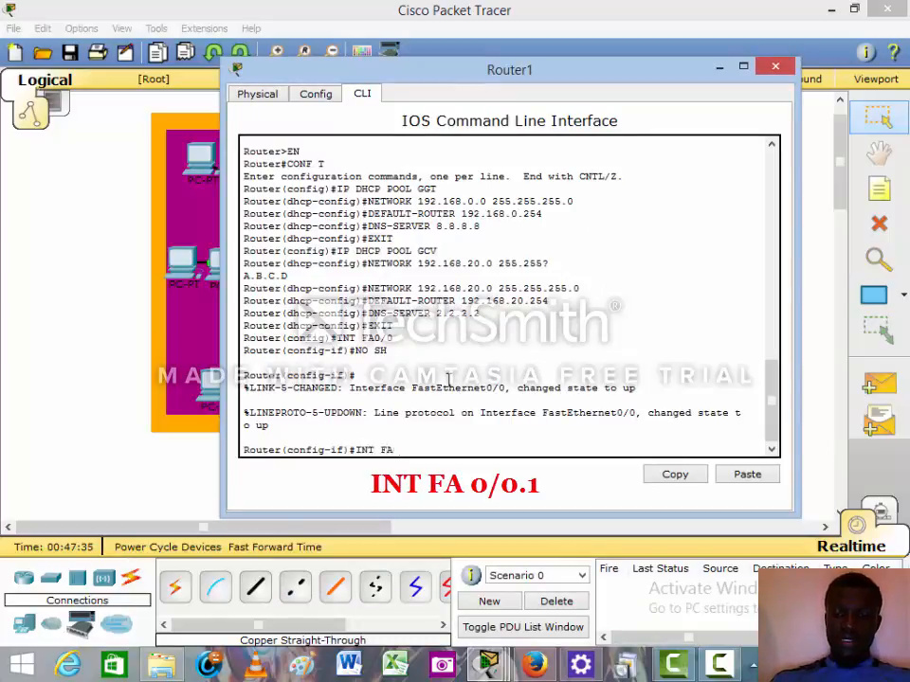
text(0/0)
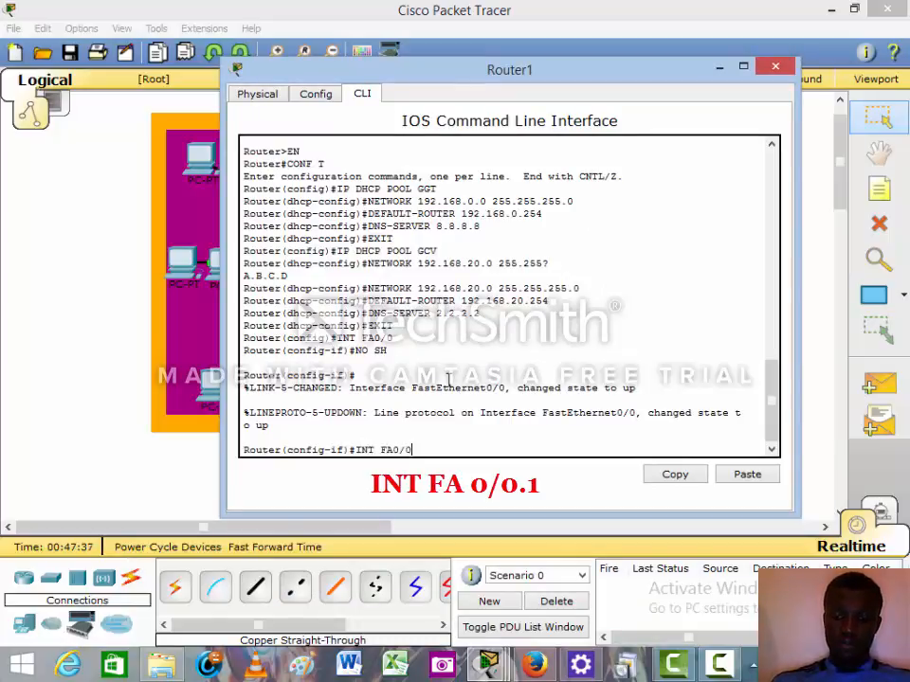
text(.)
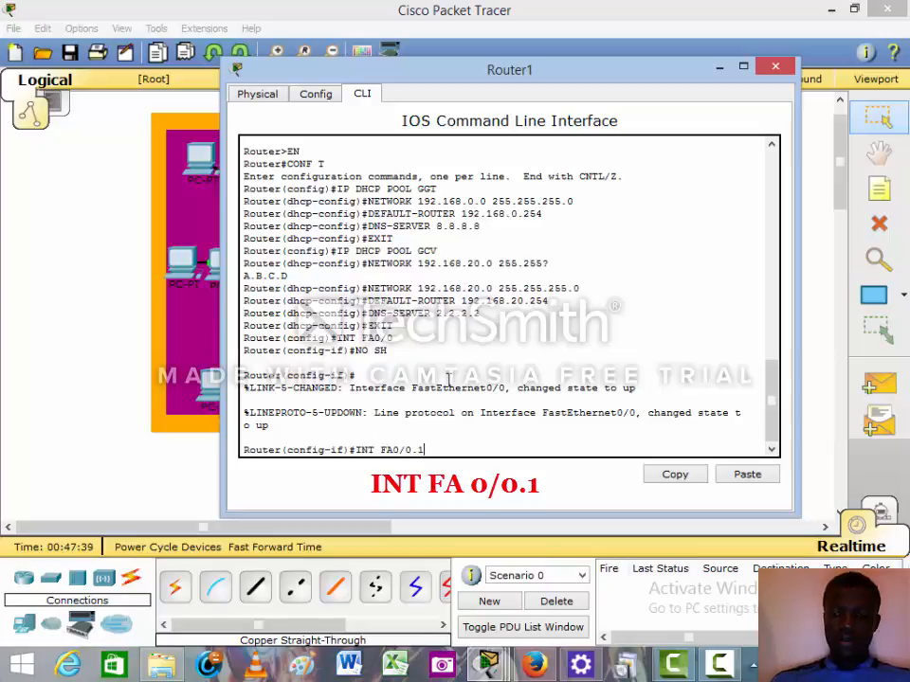
text(1)
key(Return)
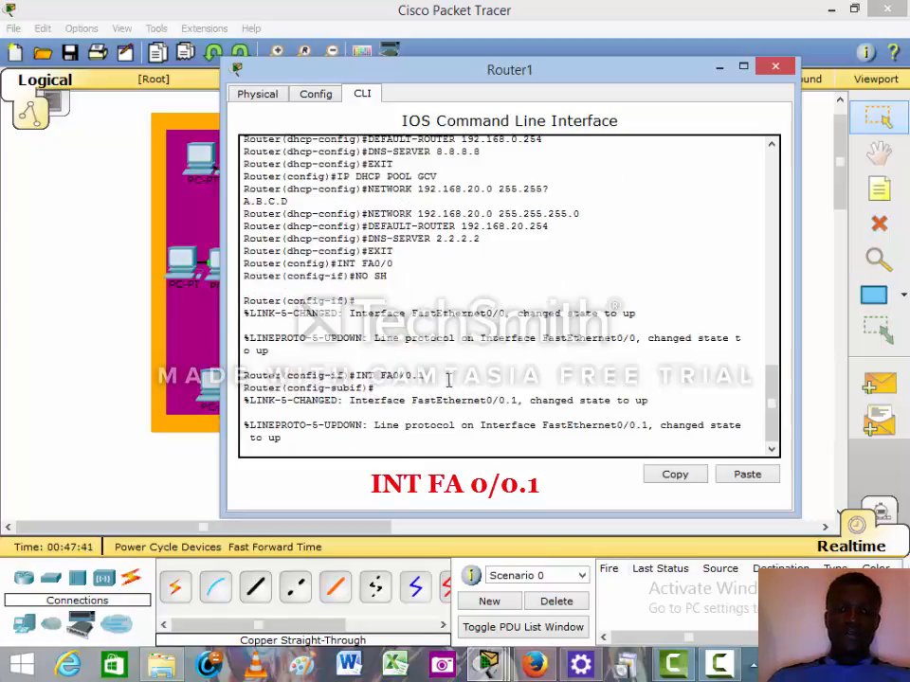
- Check in the topology which port links the PRINCIPAL switch to GGT on VLAN 3, and return to Router1's subinterface prompt
drag(563, 69, 556, 435)
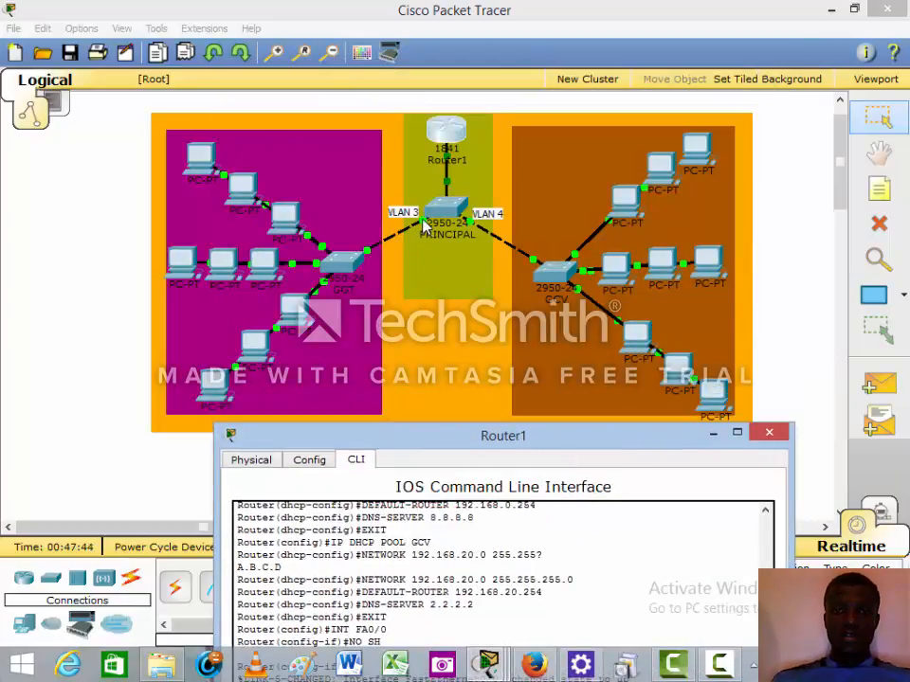
click(344, 100)
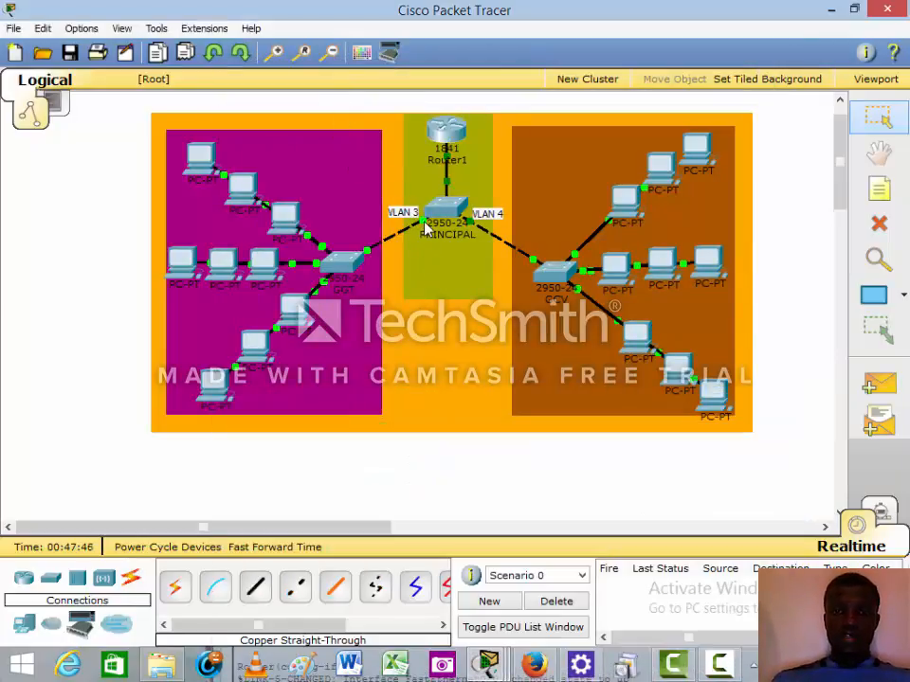
mouse_move(425, 226)
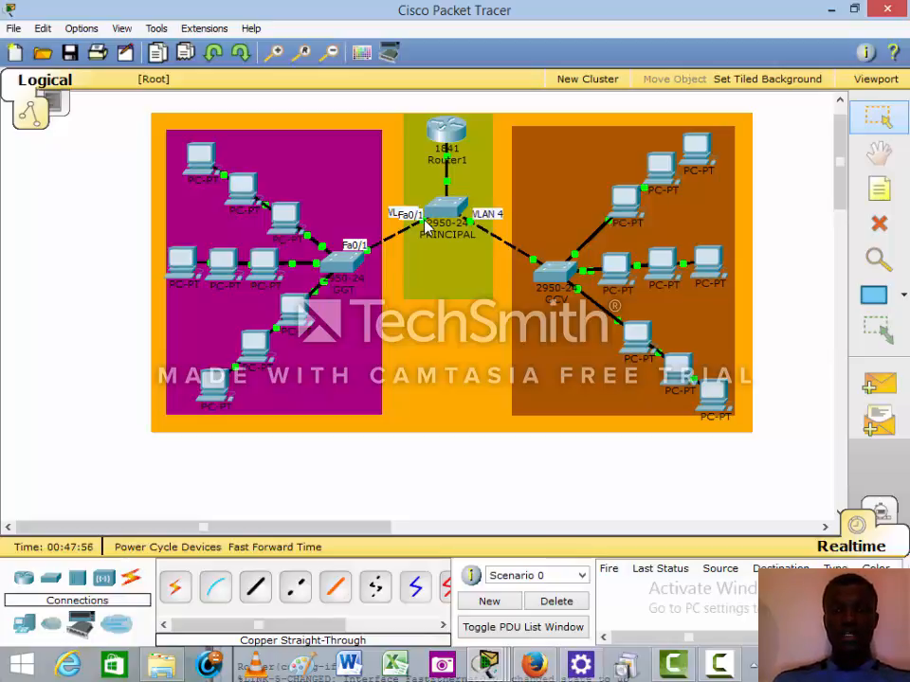
click(447, 130)
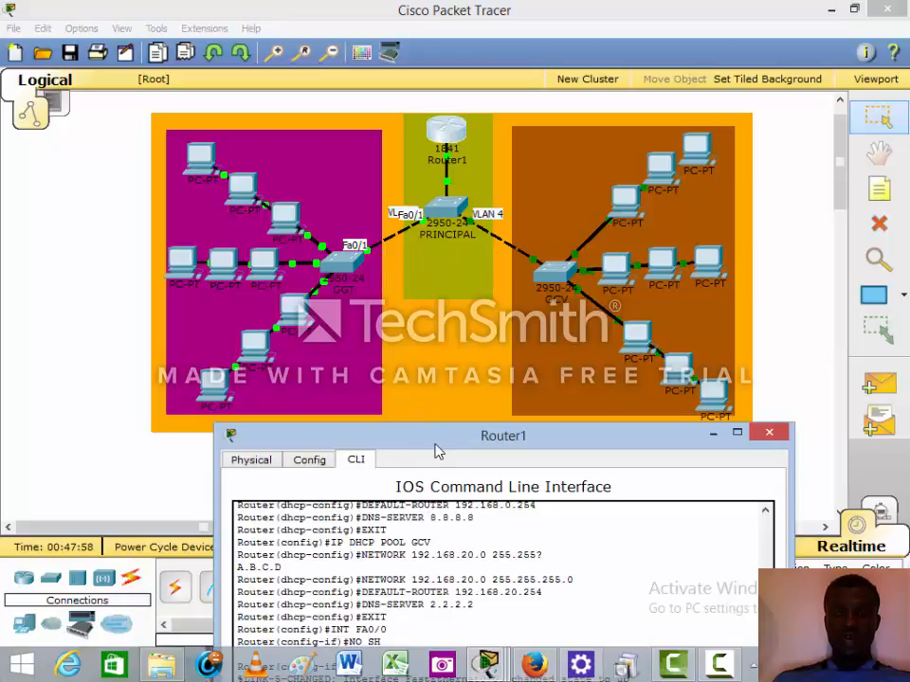
drag(435, 451, 445, 102)
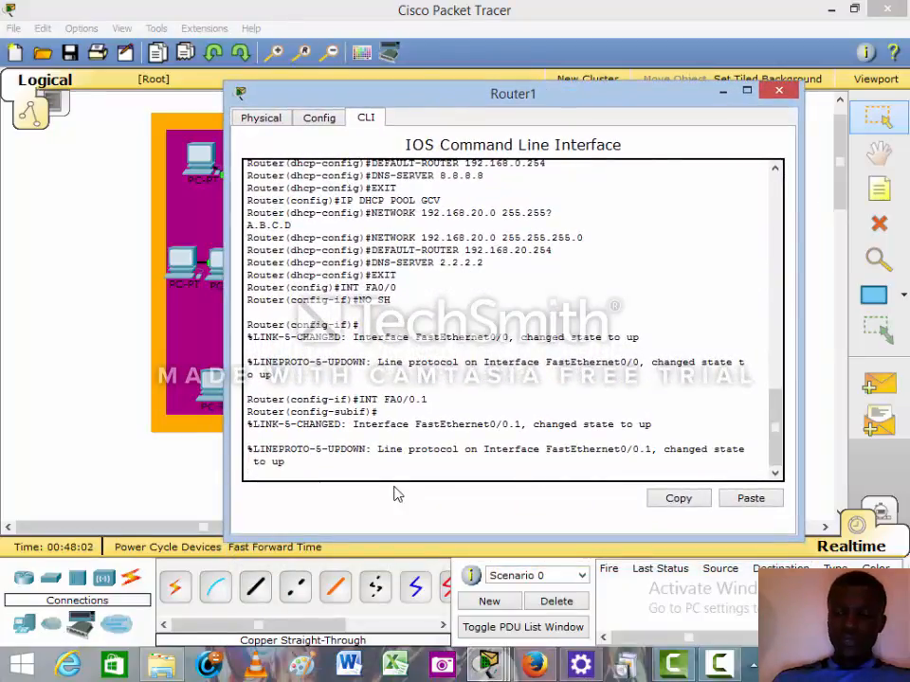
key(Return)
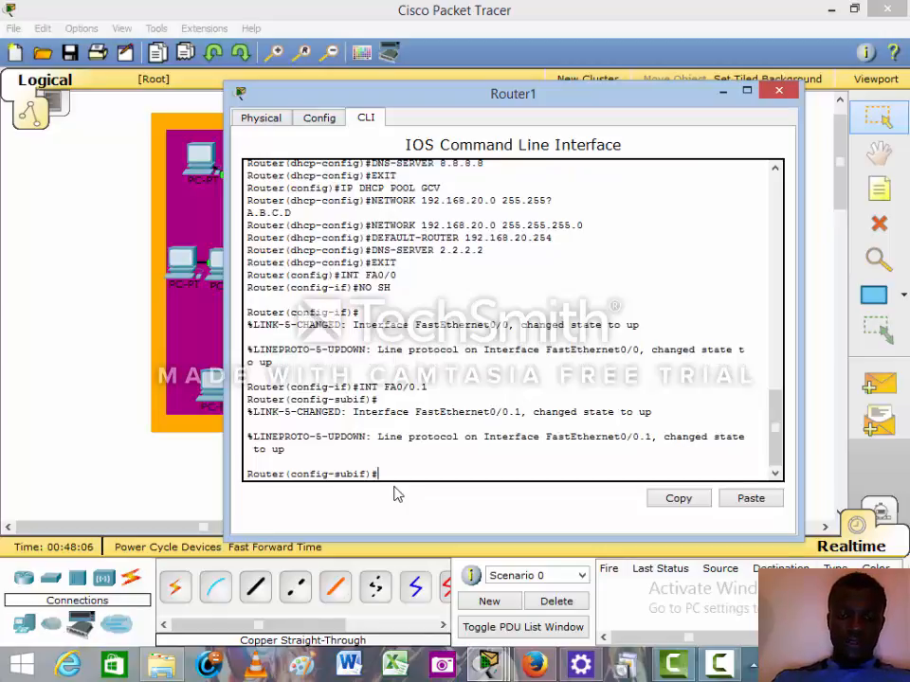
- Set the FA0/0.1 subinterface's VLAN tagging with ENCAPSULATION DOT1Q 3
text(E)
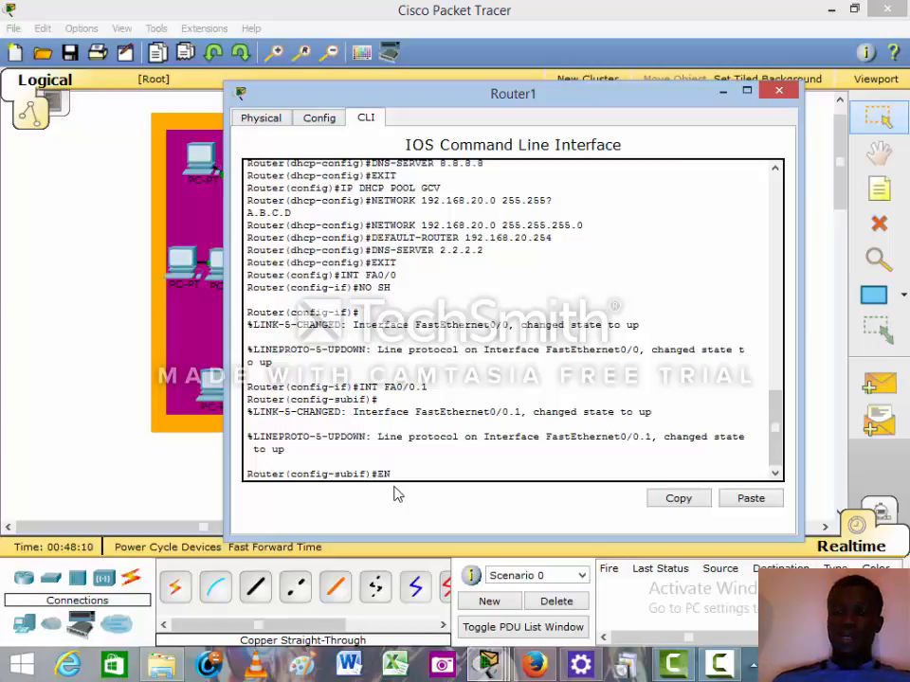
text(NC)
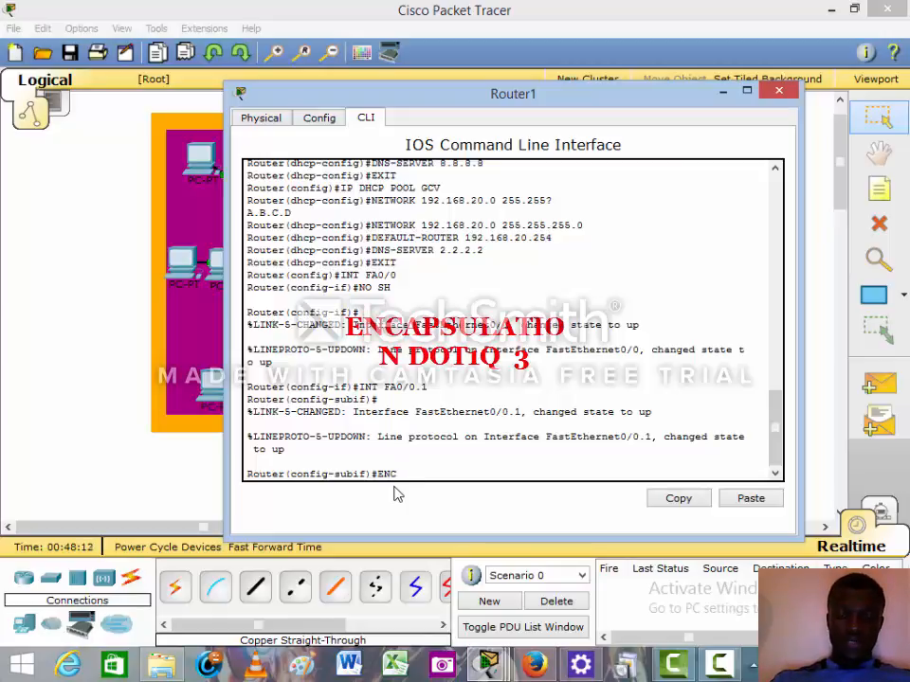
text(APSULA)
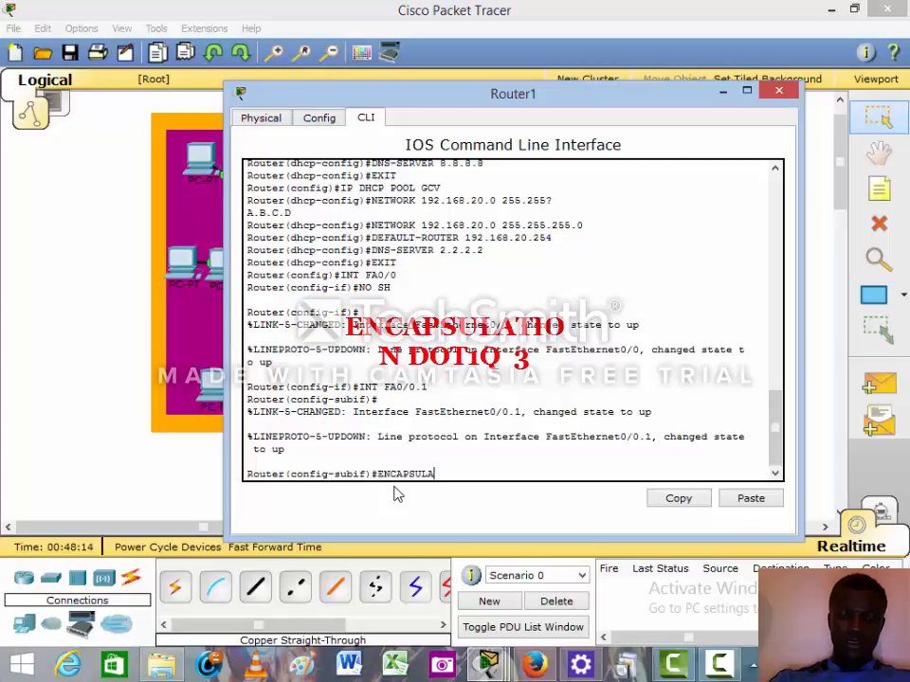
text(TION)
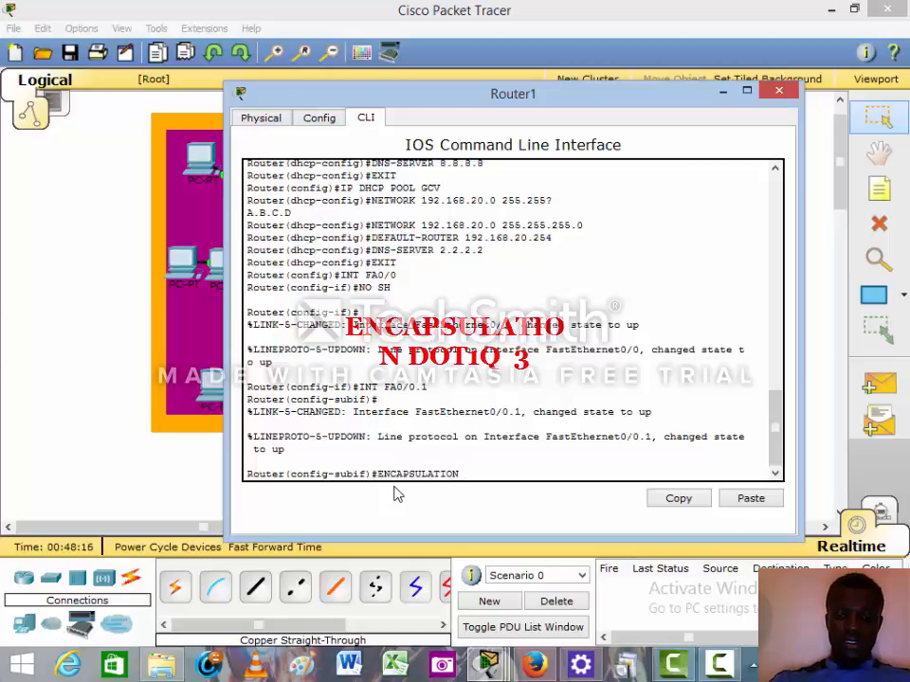
text( DO)
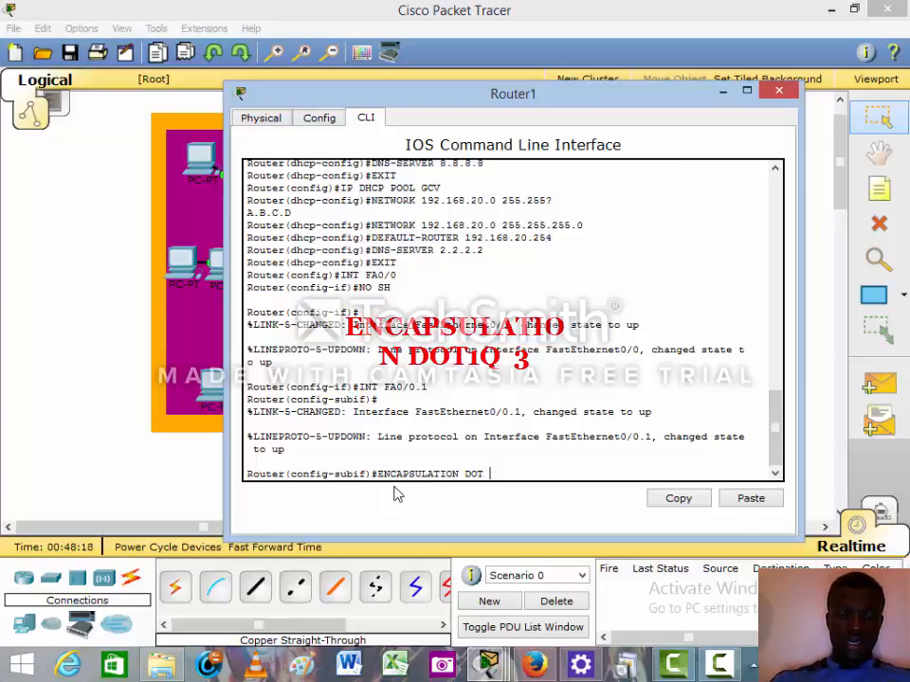
text(T1)
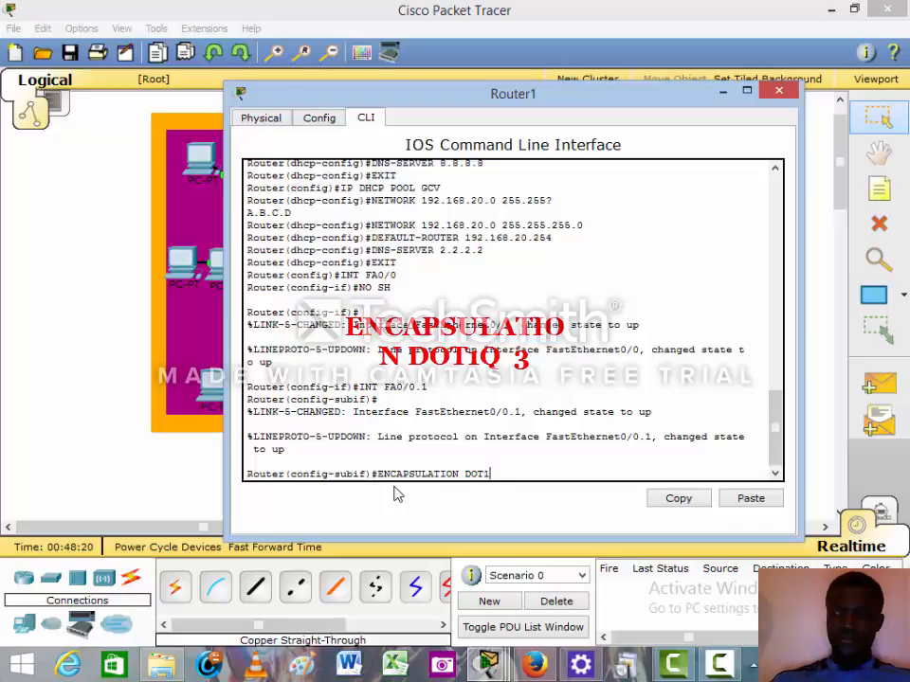
text(Q)
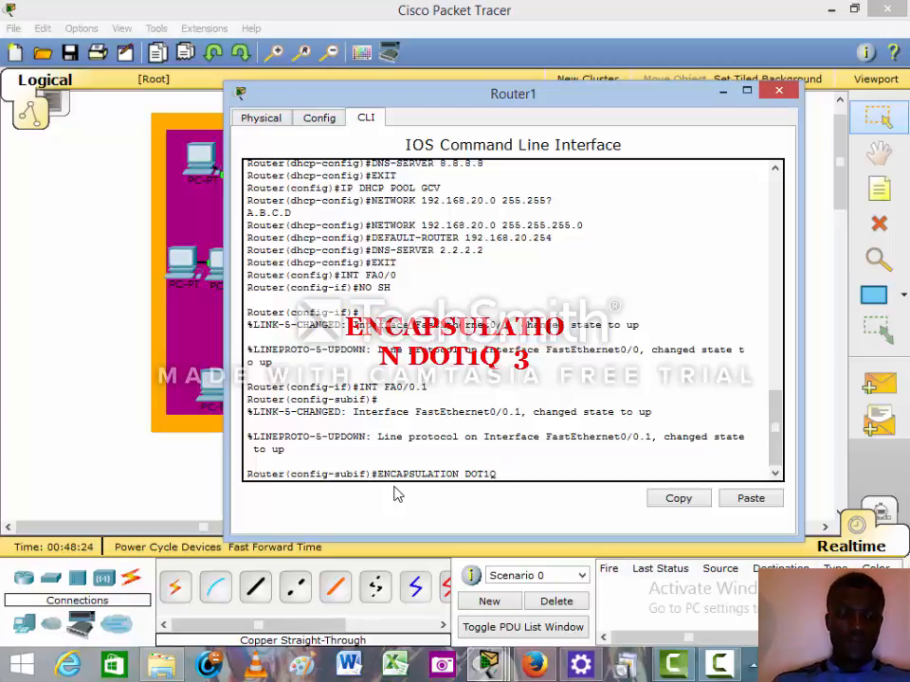
text( 3)
key(Return)
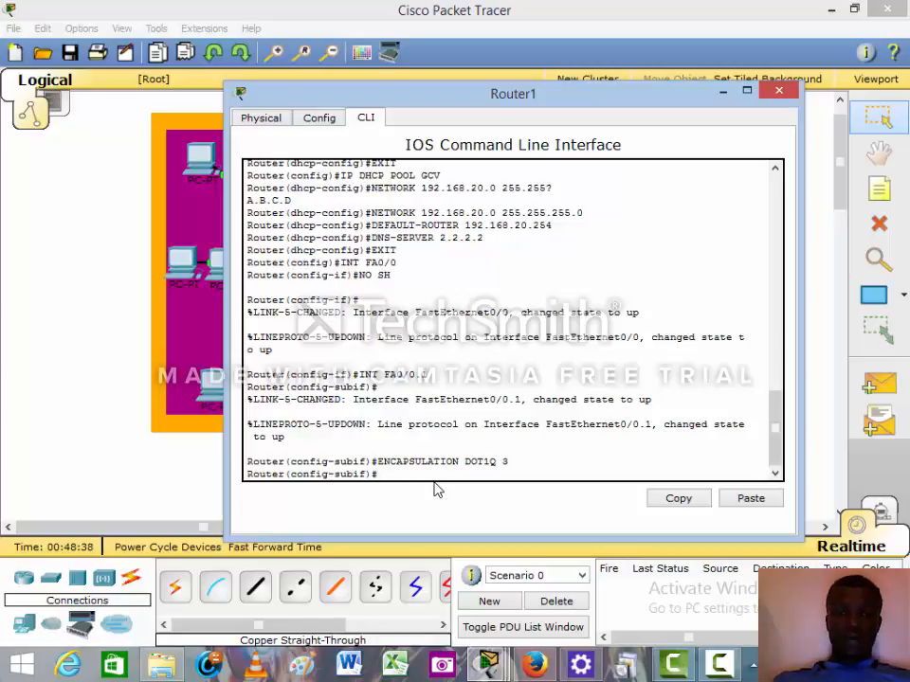
- Assign the FA0/0.1 subinterface the IP address 192.168.0.254 with subnet mask 255.255.255.0 using IP ADD
text(IP)
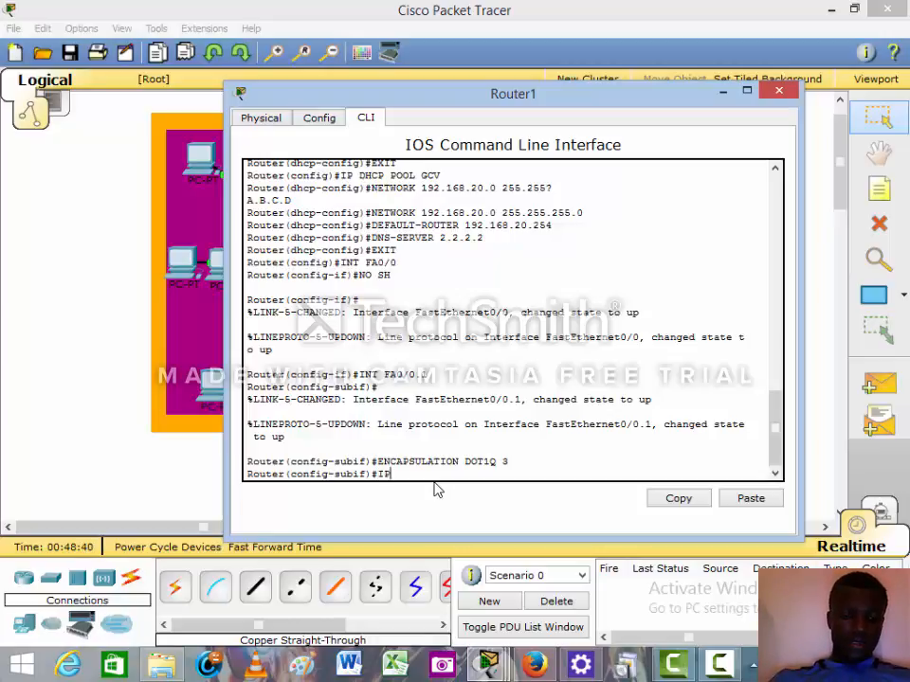
text( ADD )
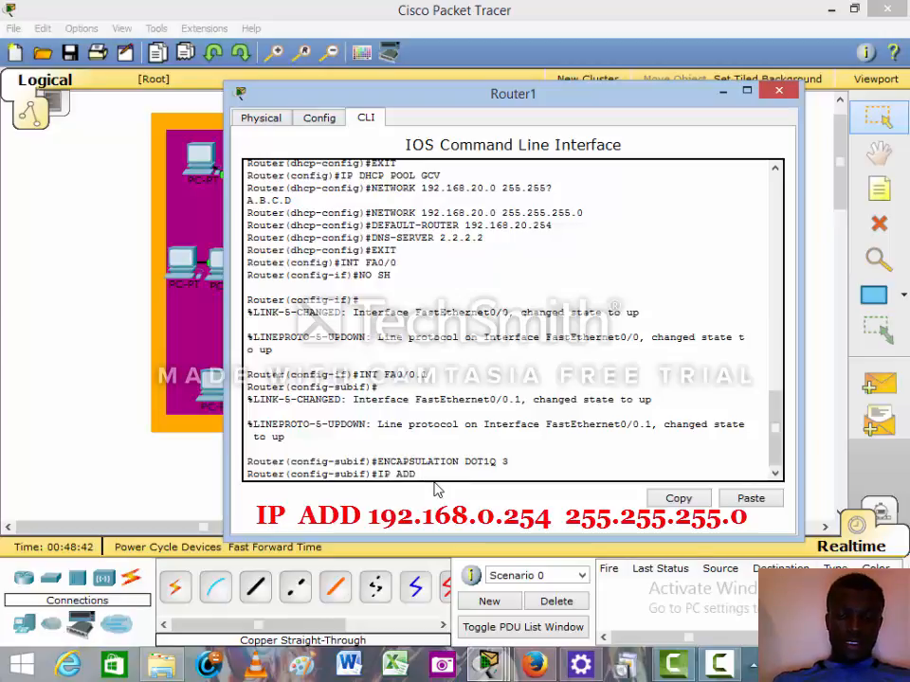
text(192)
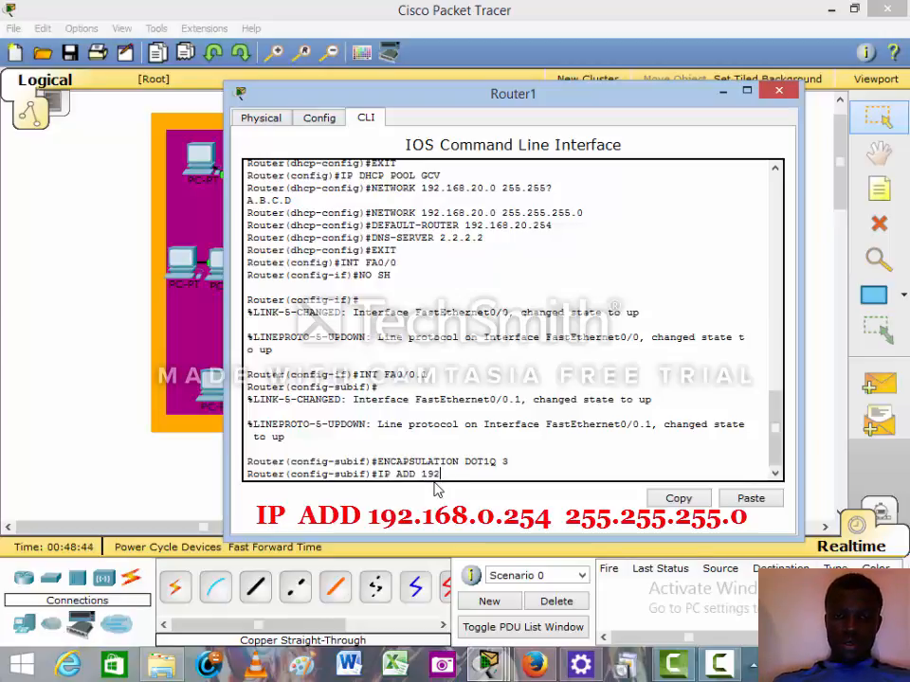
text(.16)
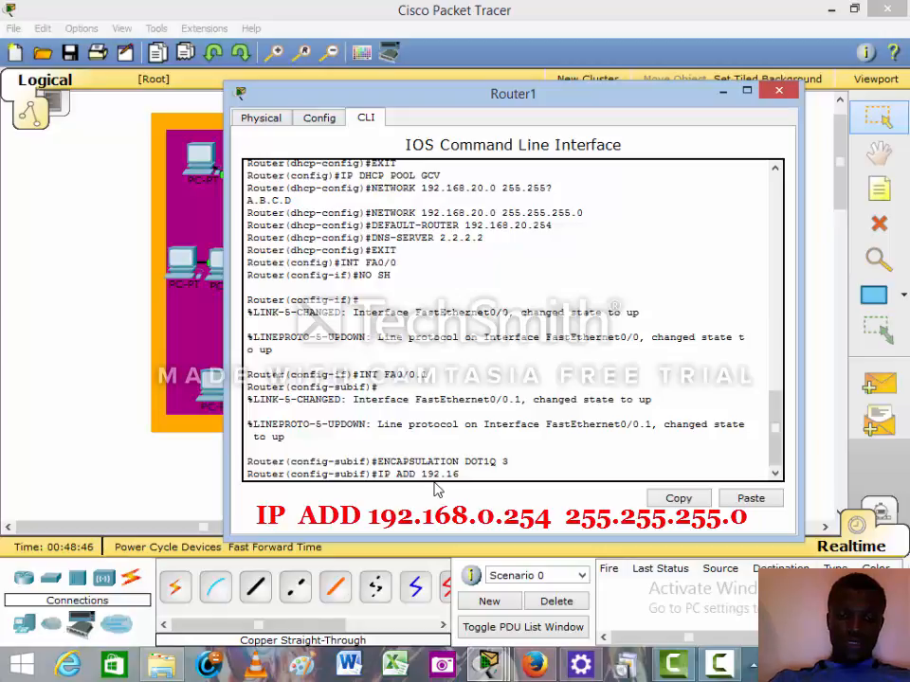
text(8.0)
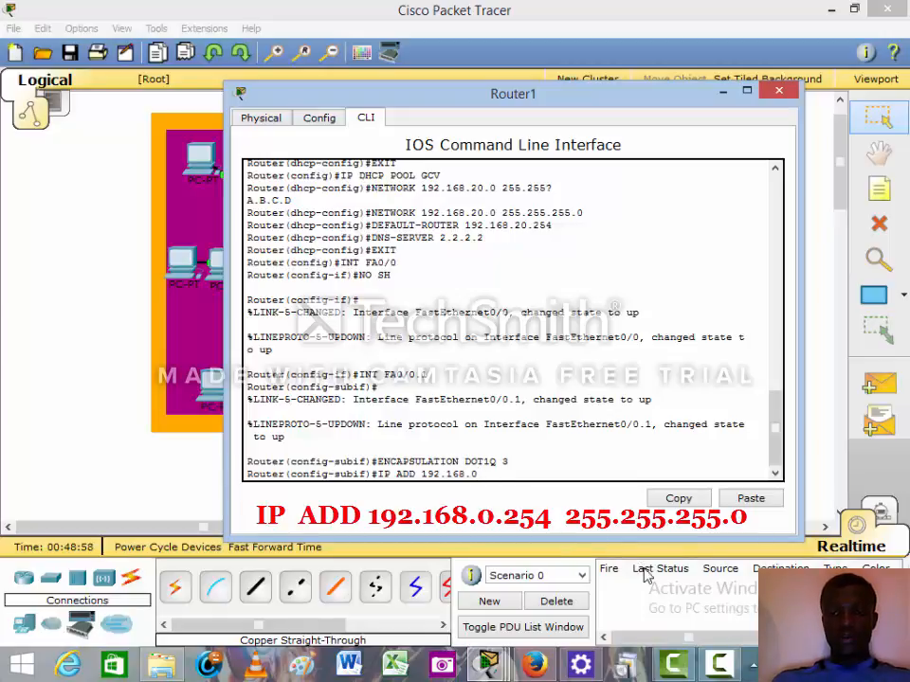
click(714, 631)
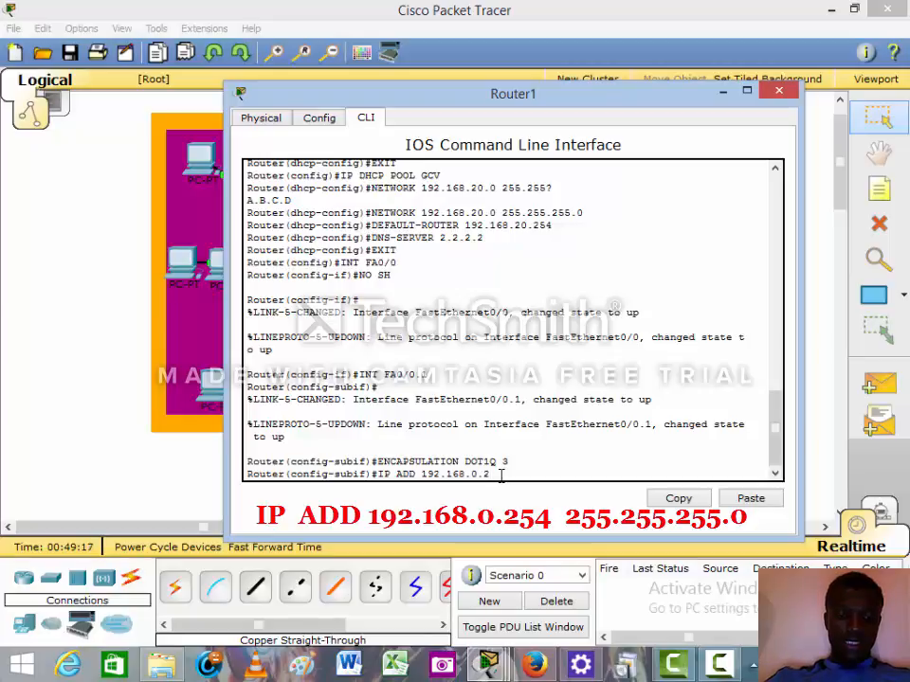
text(4)
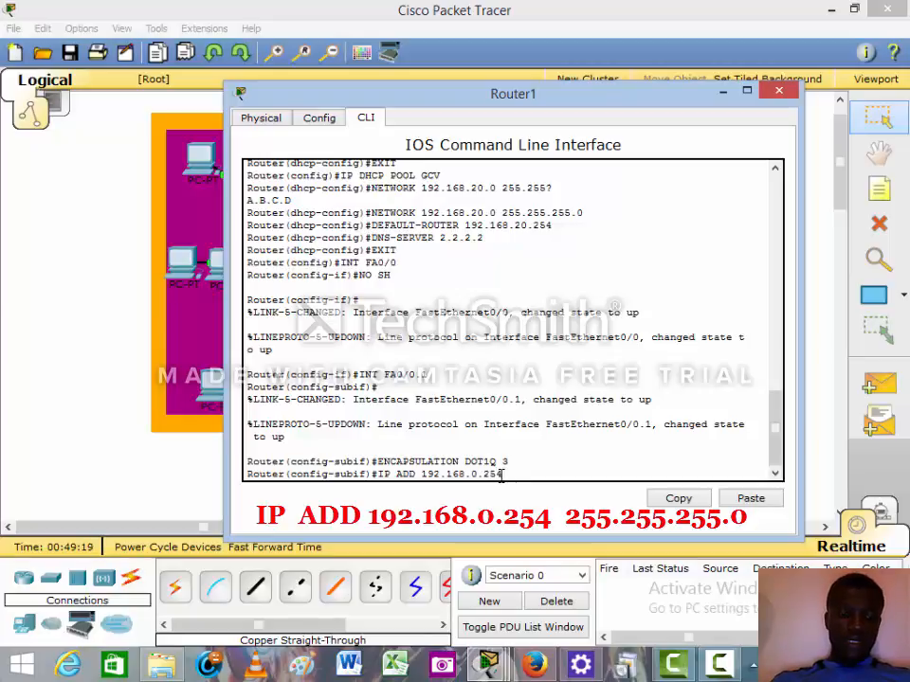
text( 255)
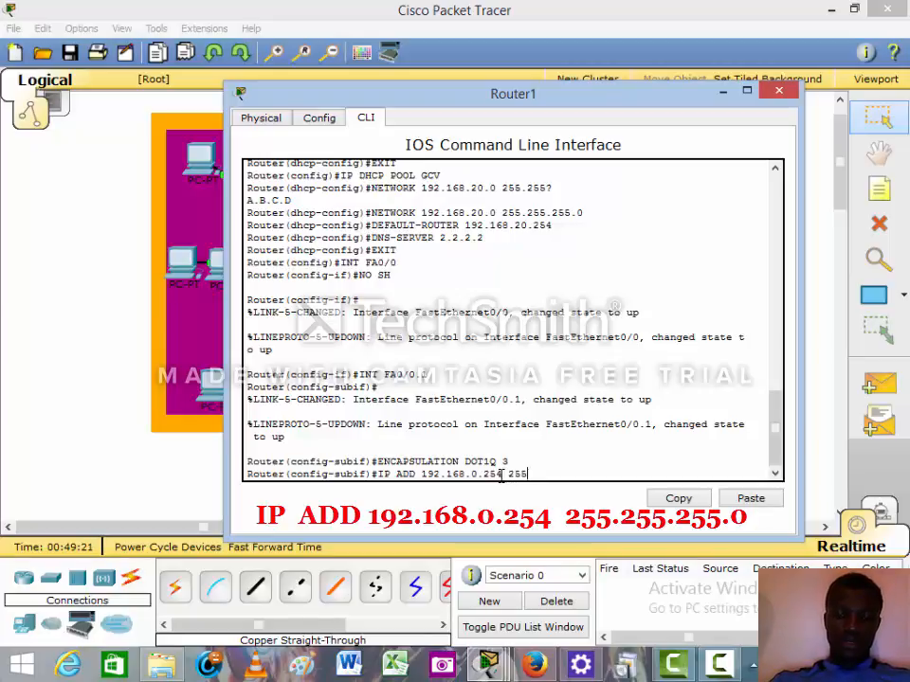
text(.255?)
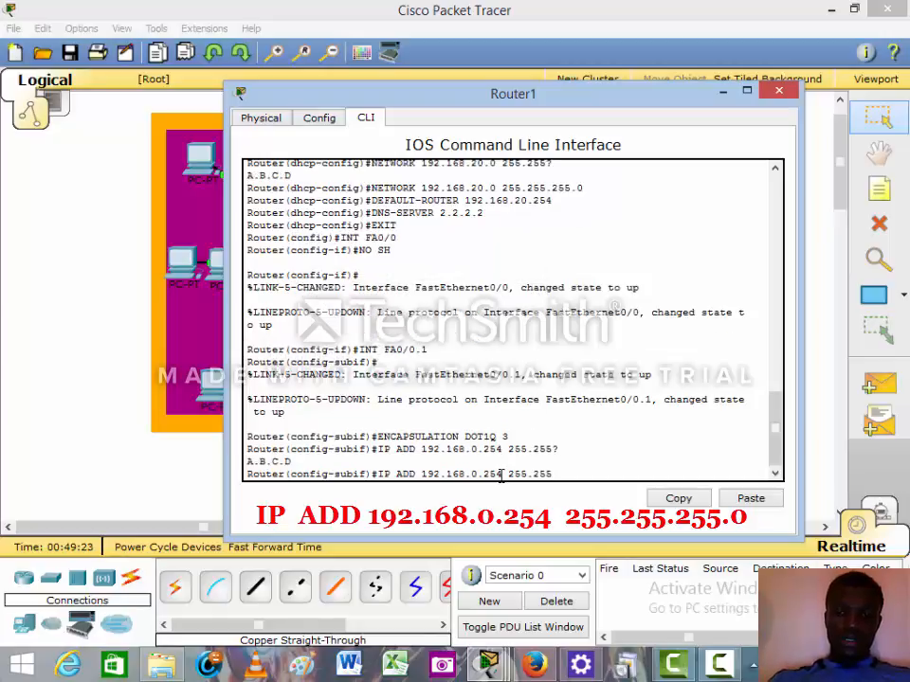
text(.255)
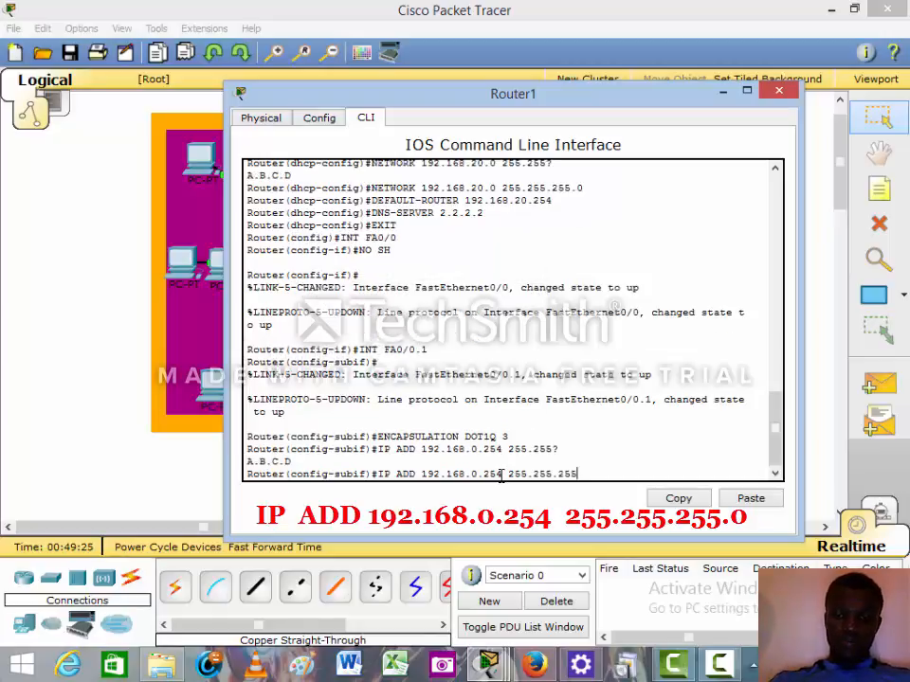
text(.0)
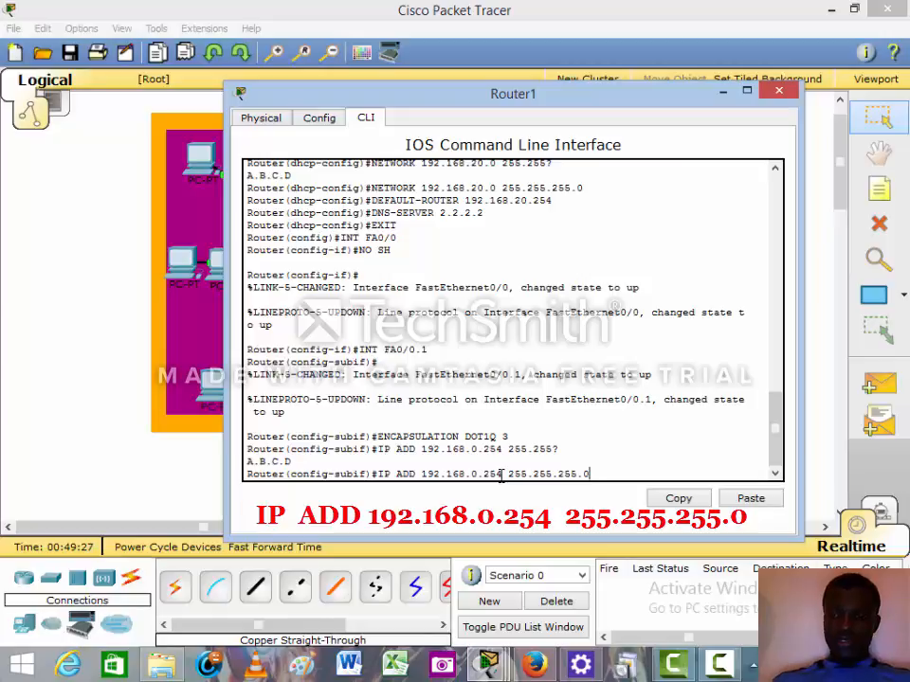
key(Return)
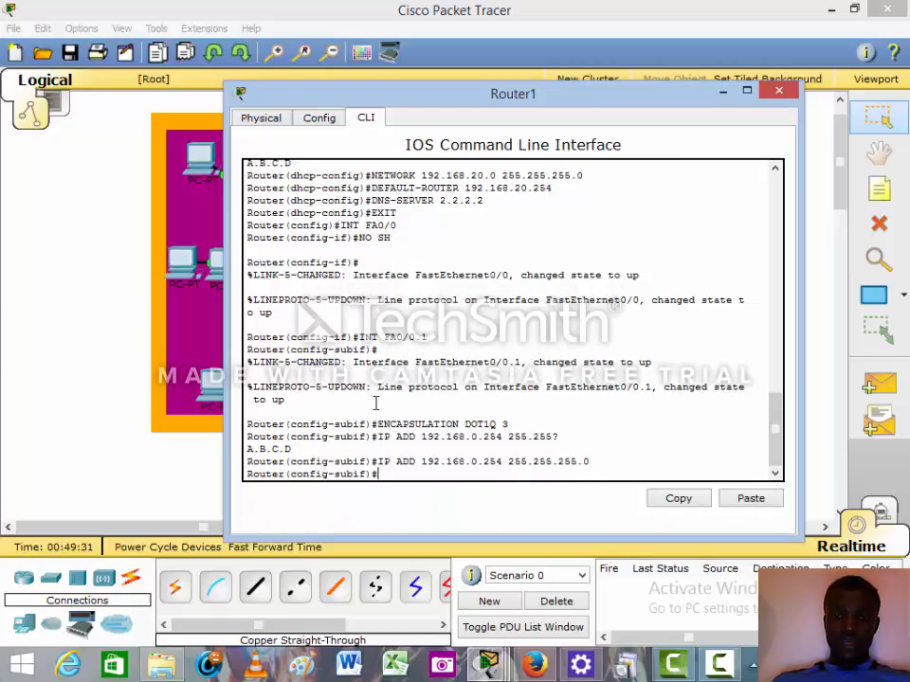
- Review the FA0/0.1 subinterface number and its assigned gateway address in the command history
drag(386, 338, 420, 341)
click(416, 339)
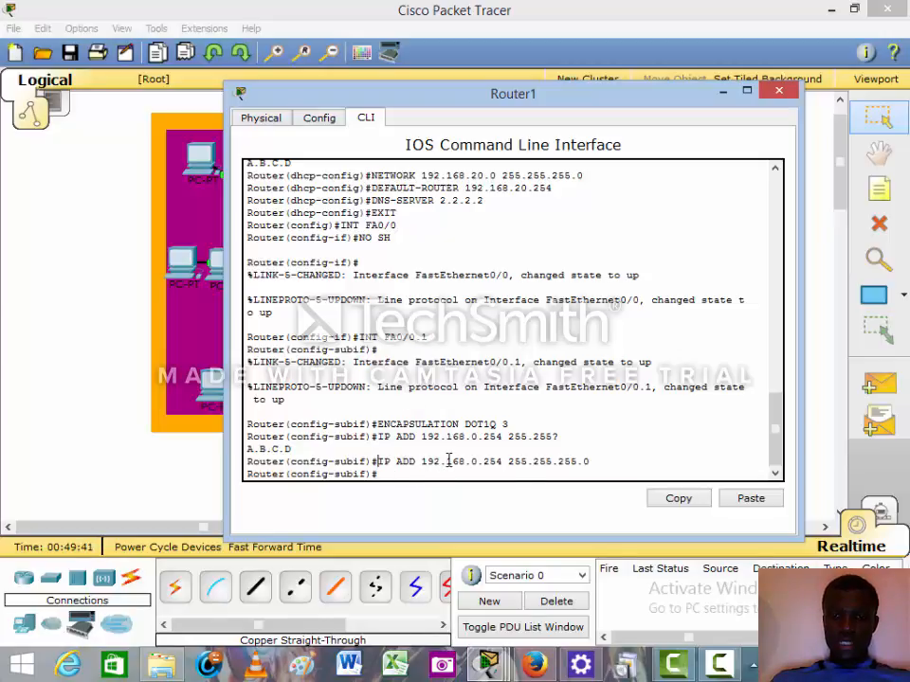
drag(421, 461, 498, 462)
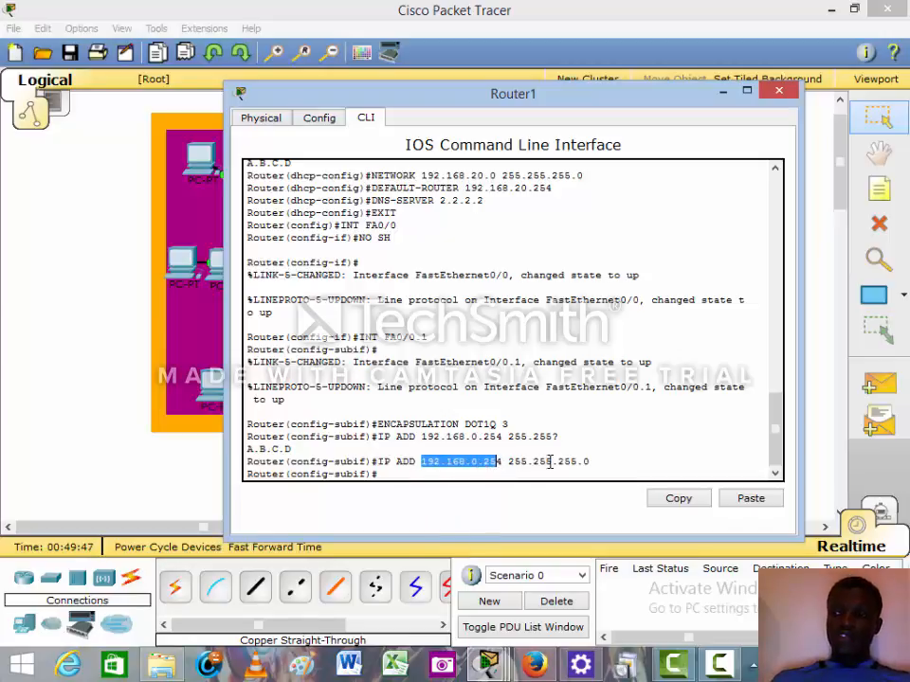
- Try to enter interface configuration on Router1 with INT FA0/2
click(385, 479)
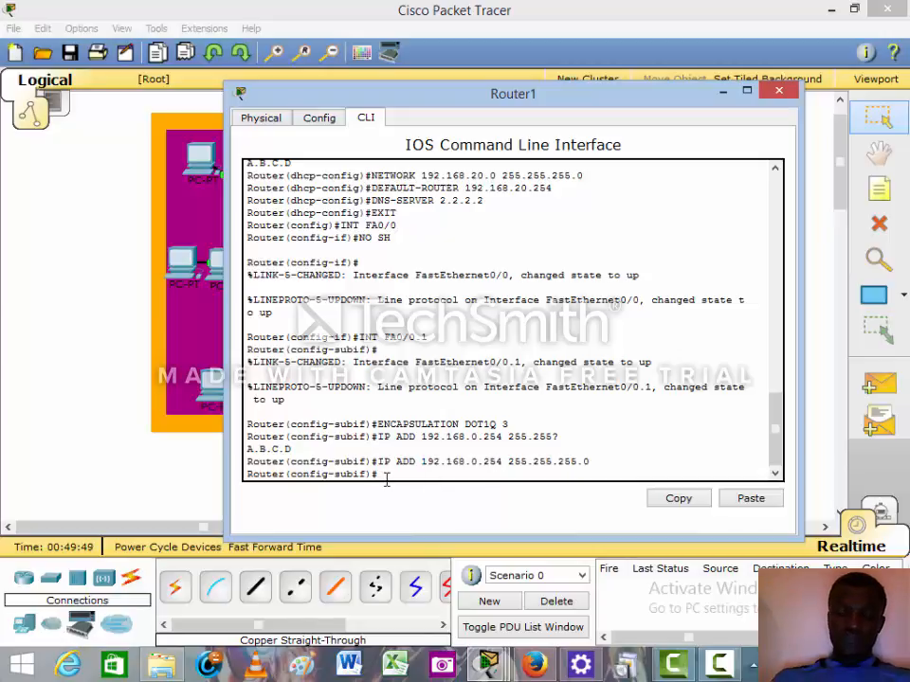
text(INT)
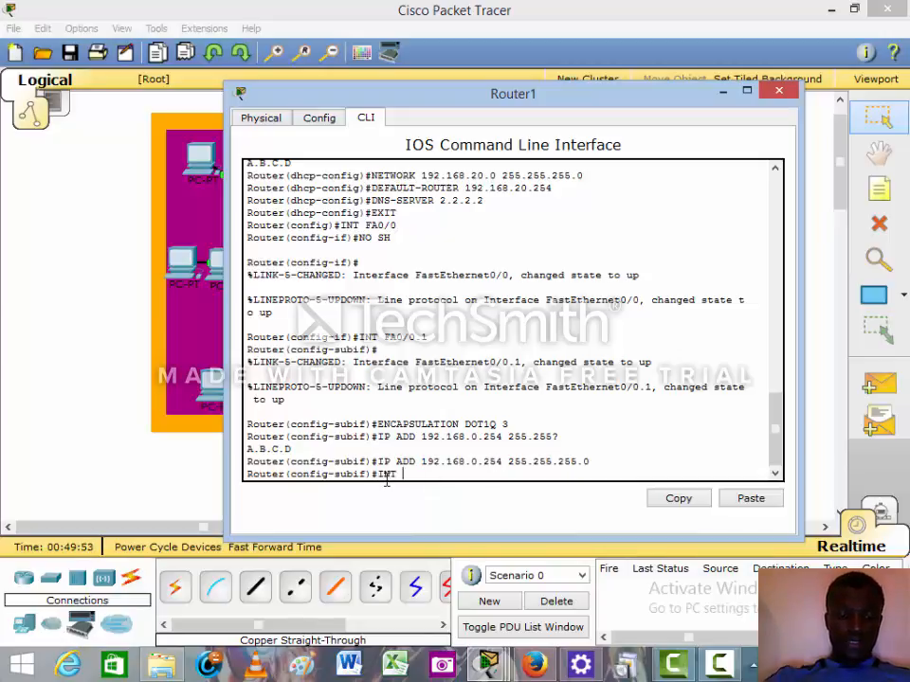
text( FA0)
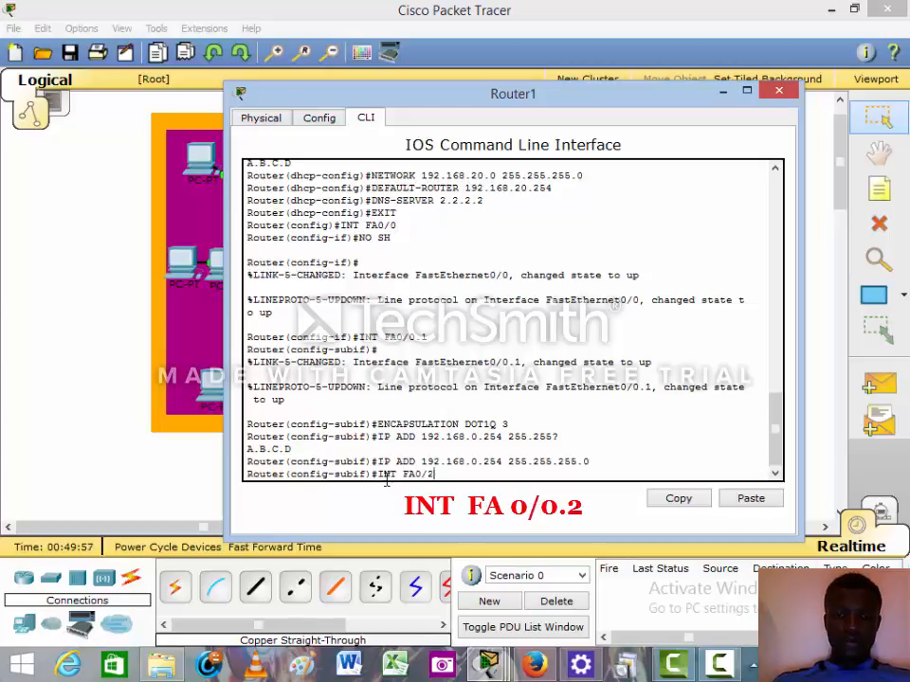
text(/2)
key(Return)
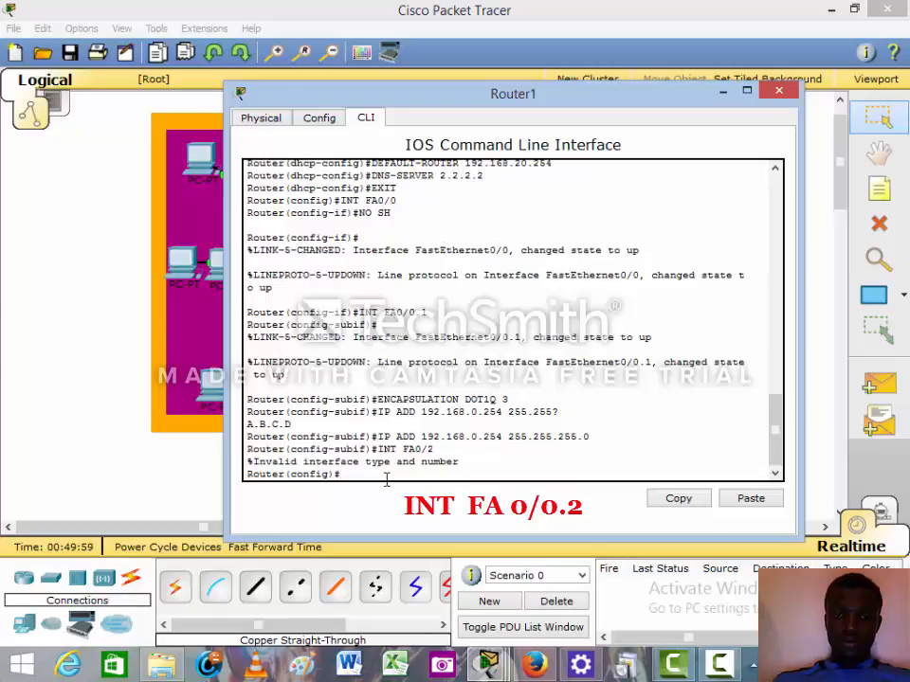
- Correct the interface command to INT FA0/0.2 and run it to create the second subinterface on Router1
key(Up)
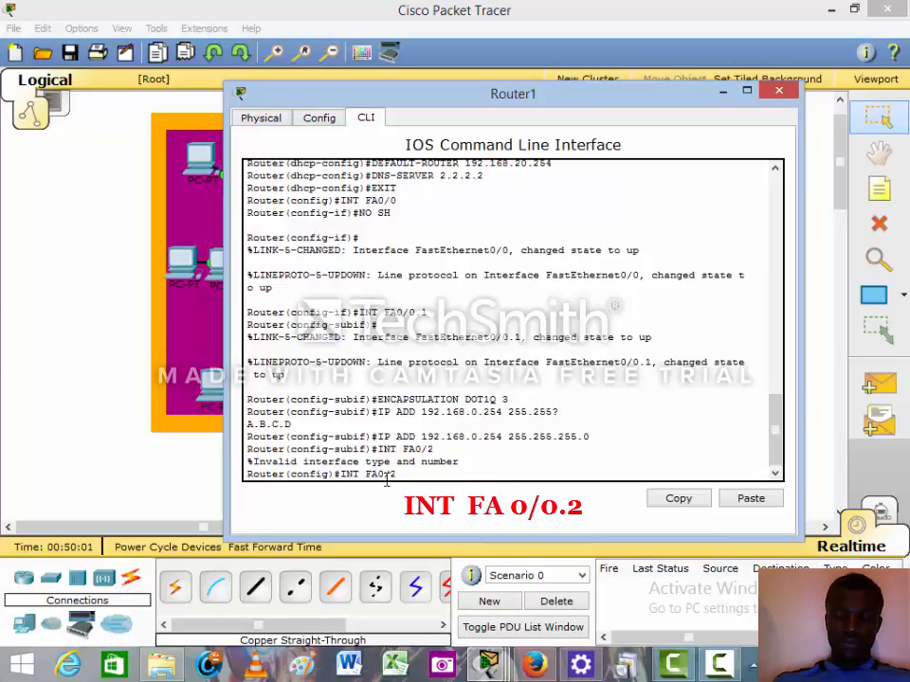
key(Left)
text(0.)
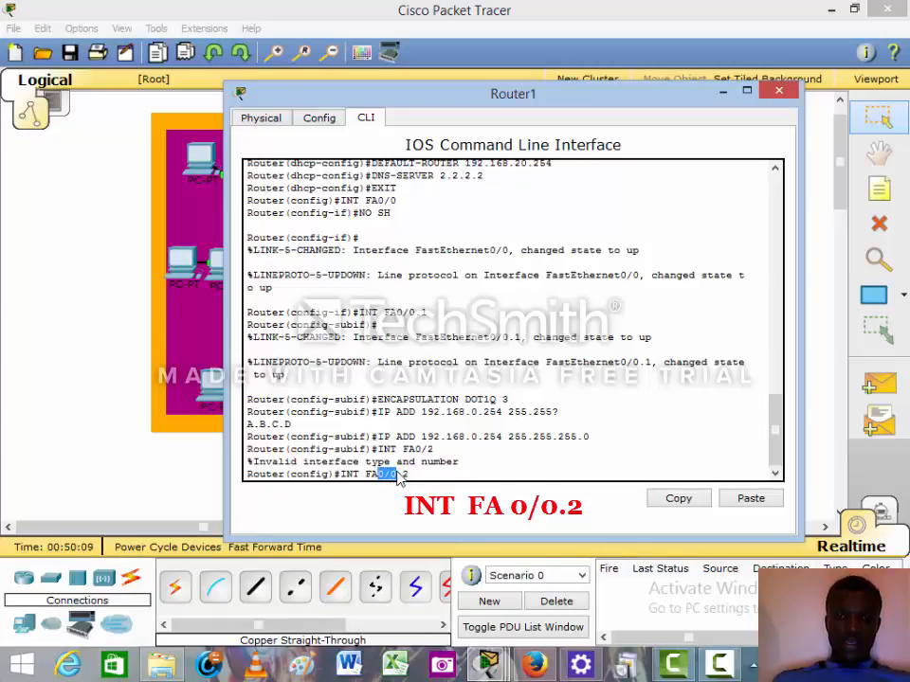
click(397, 477)
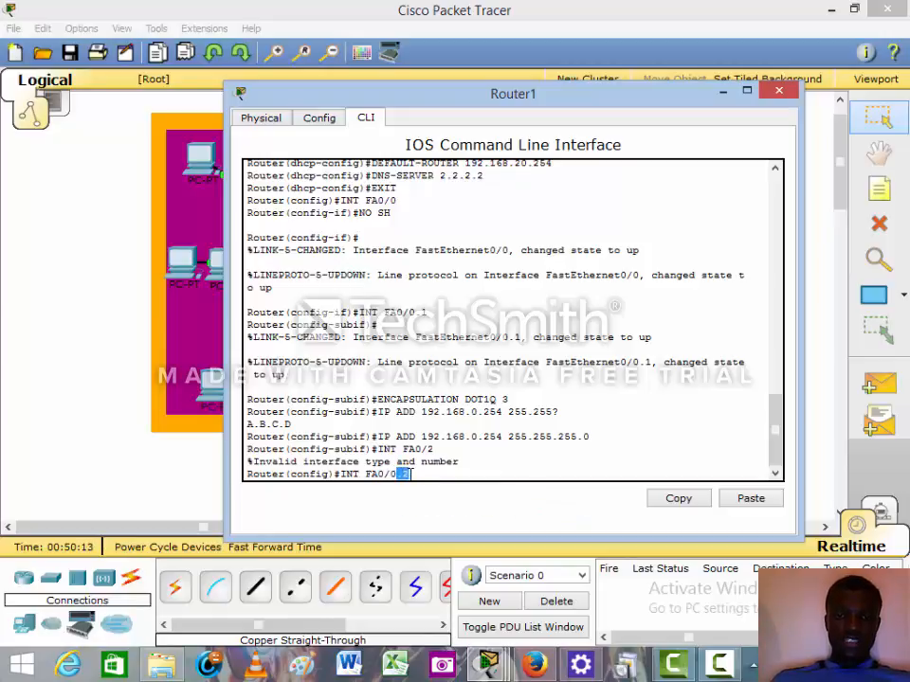
click(397, 474)
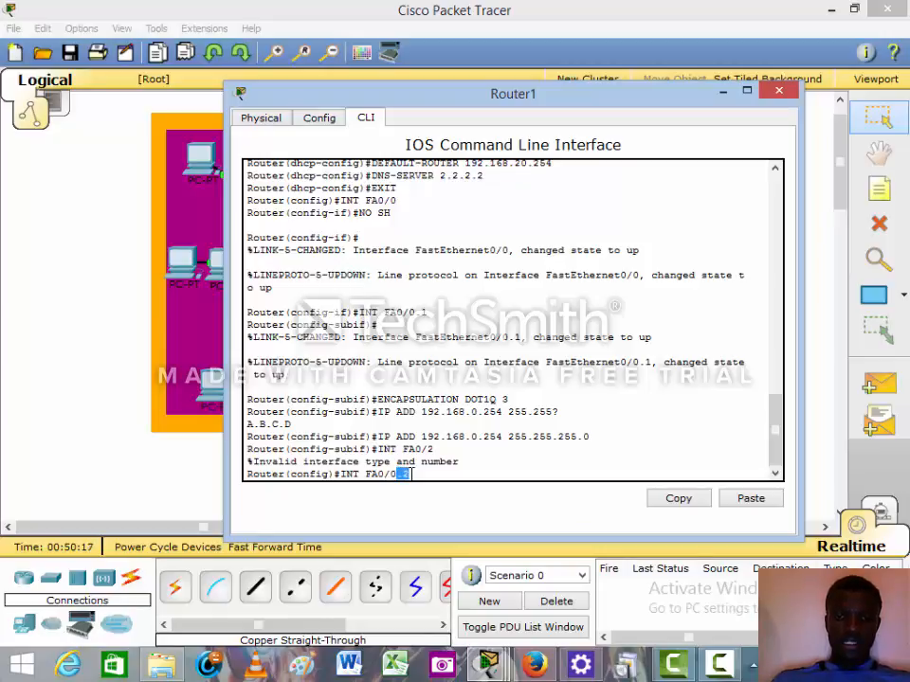
click(411, 474)
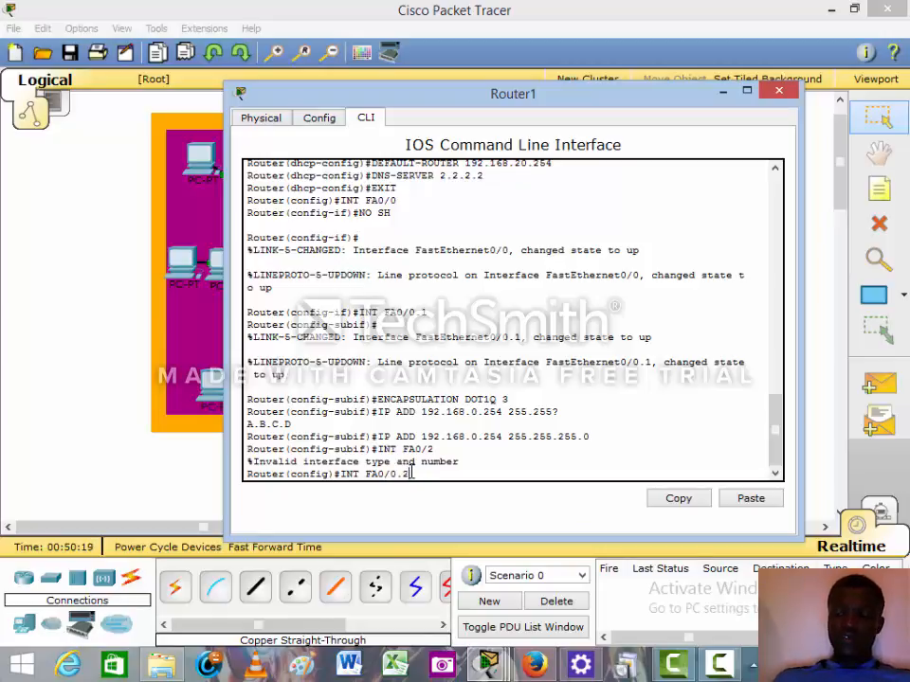
key(Return)
key(Return)
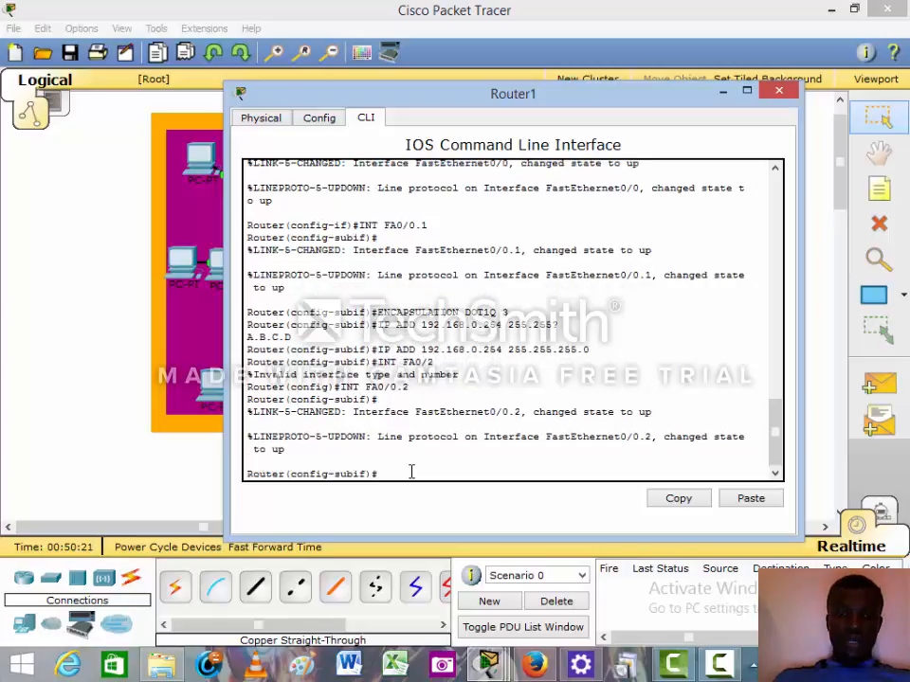
- Set the FA0/0.2 subinterface's VLAN tagging with ENCAPSULATION DOT1Q 4
text(ENC)
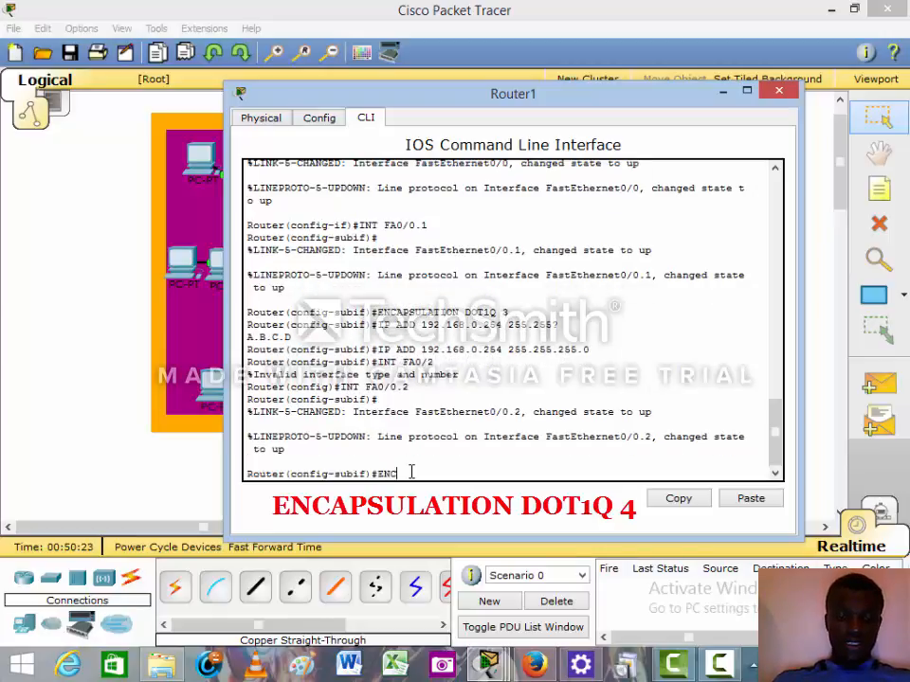
text(APSULATION DOT1Q 4)
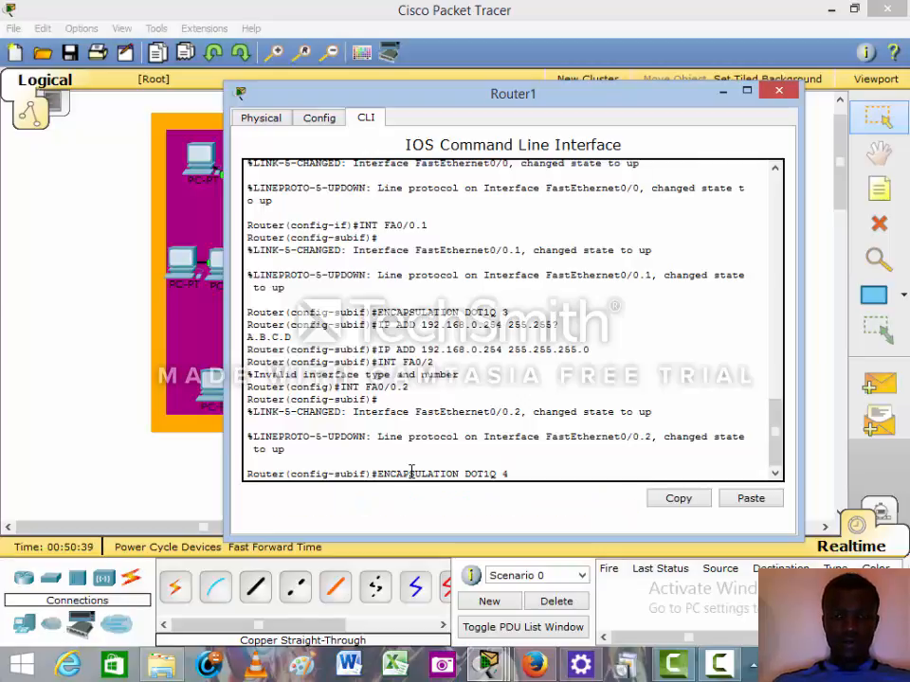
key(Return)
- Assign the FA0/0.2 subinterface the IP address 192.168.20.254 with subnet mask 255.255.255.0 using IP ADD
text(IP)
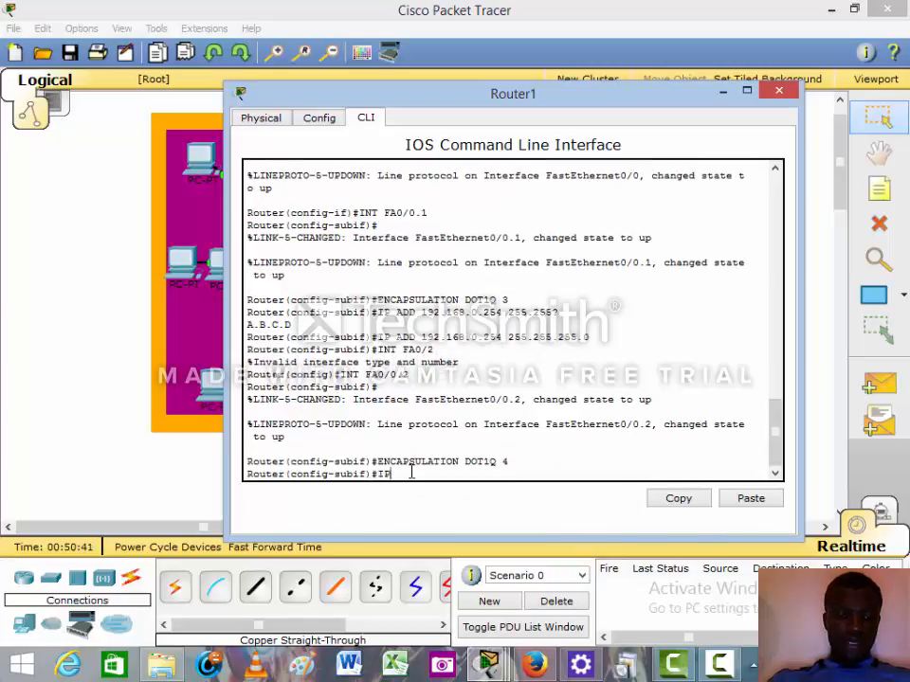
text( ADD)
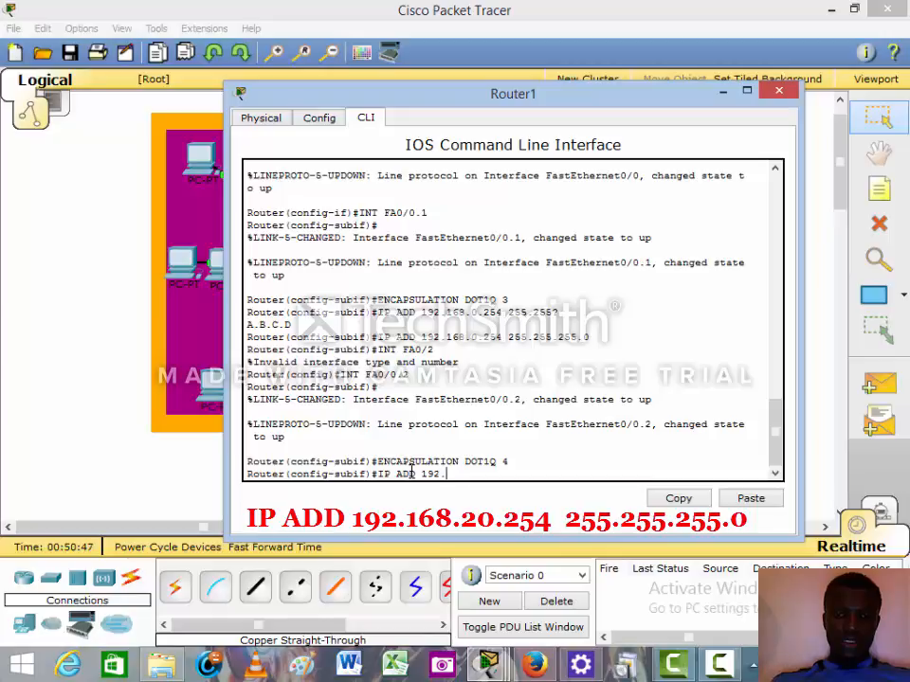
text(192.)
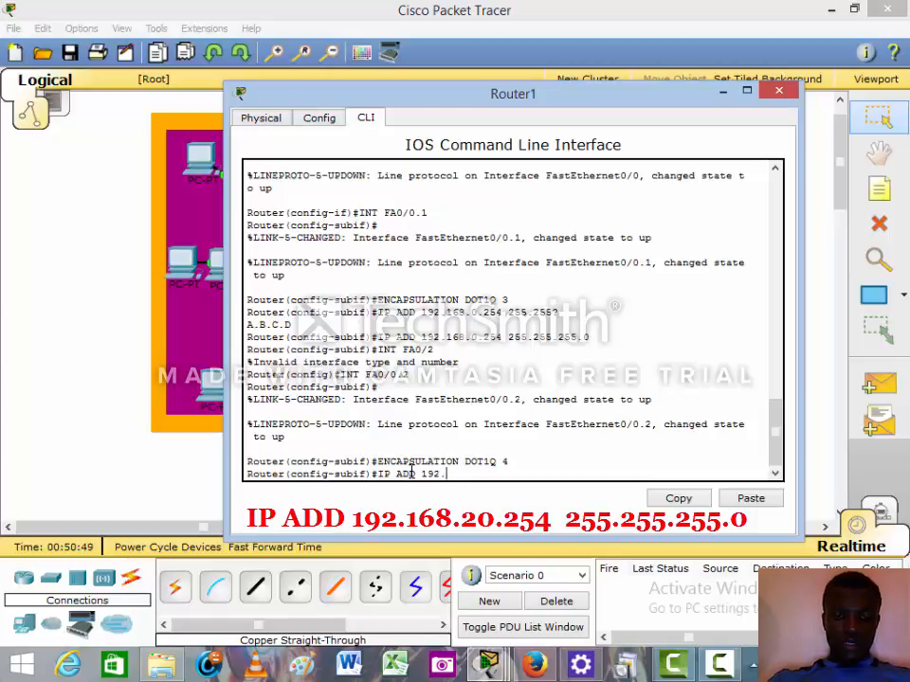
text(168.20)
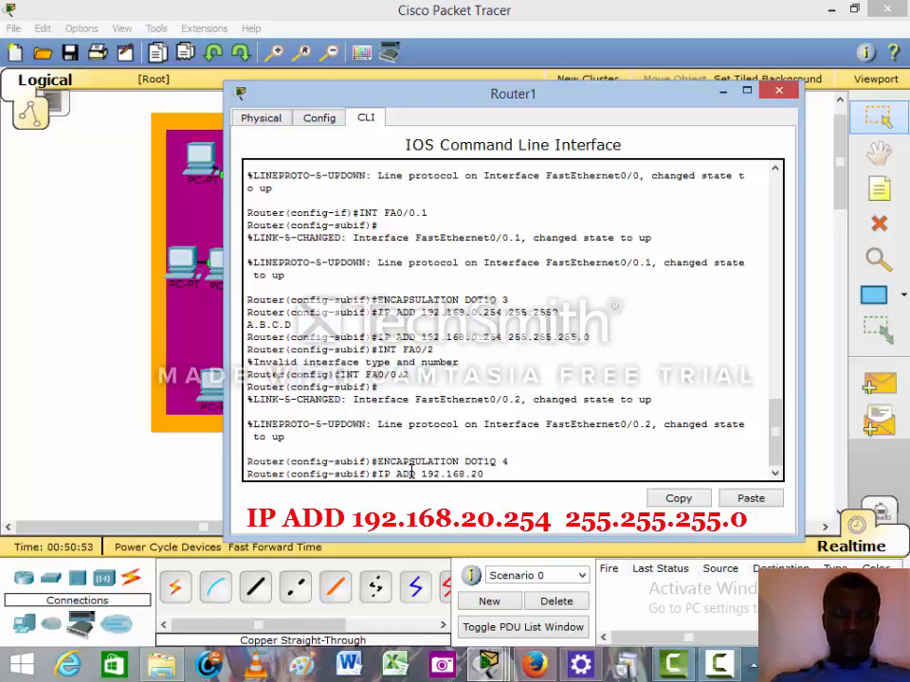
text(.254)
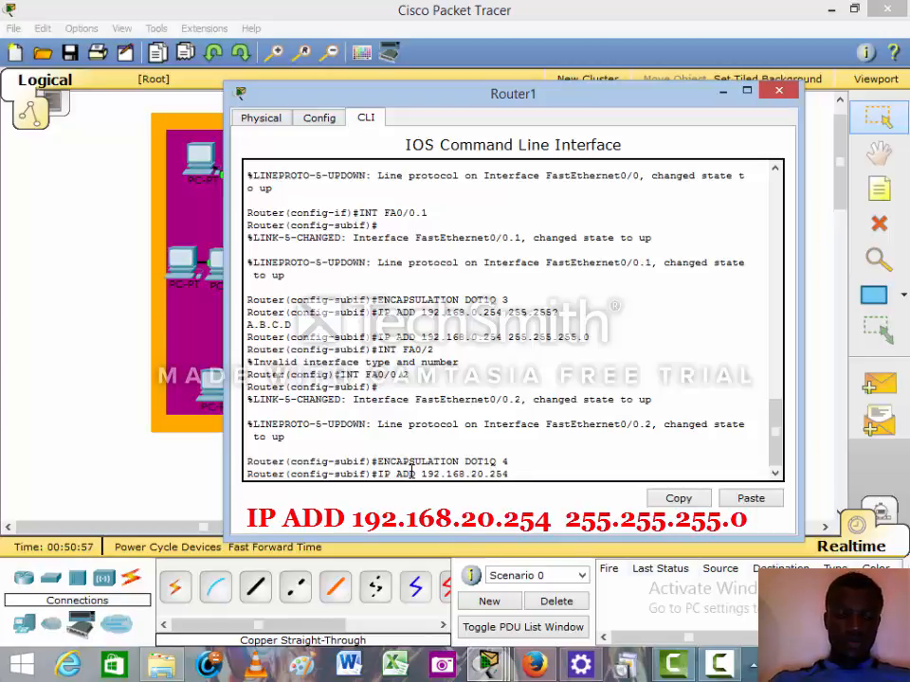
text( 255.)
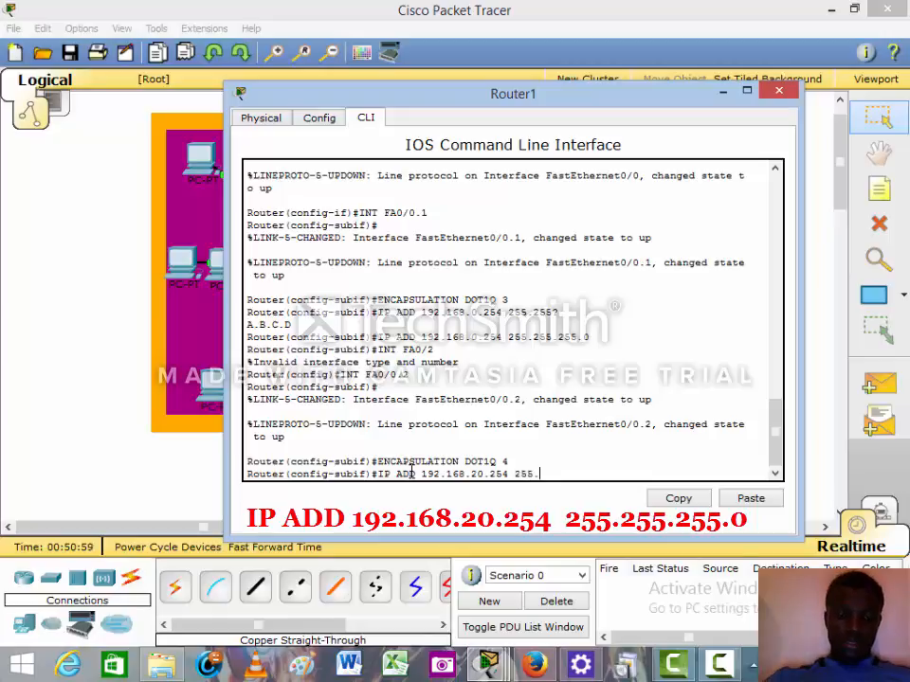
text(255.255)
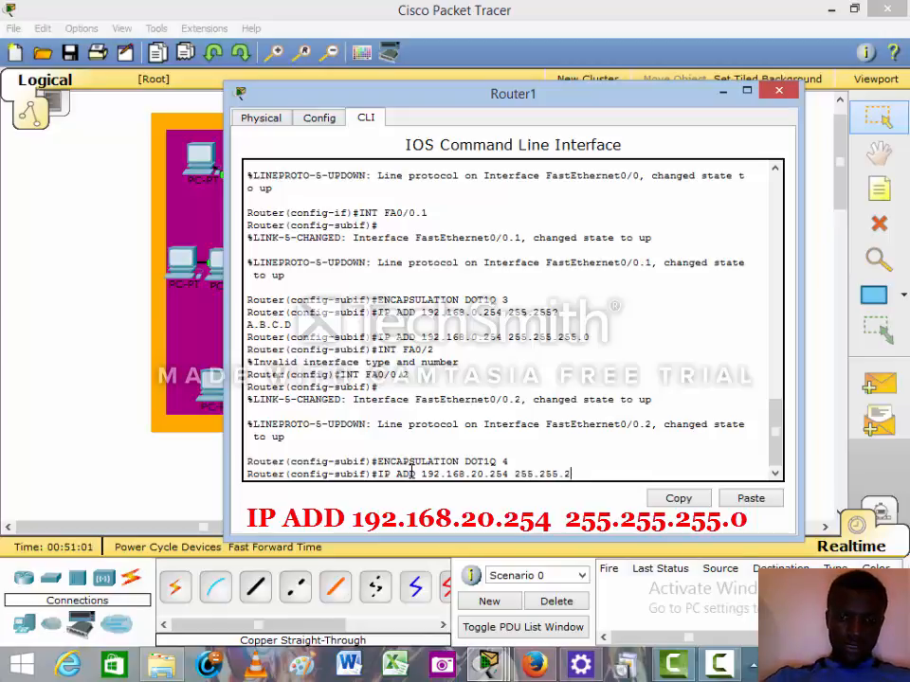
text(.0)
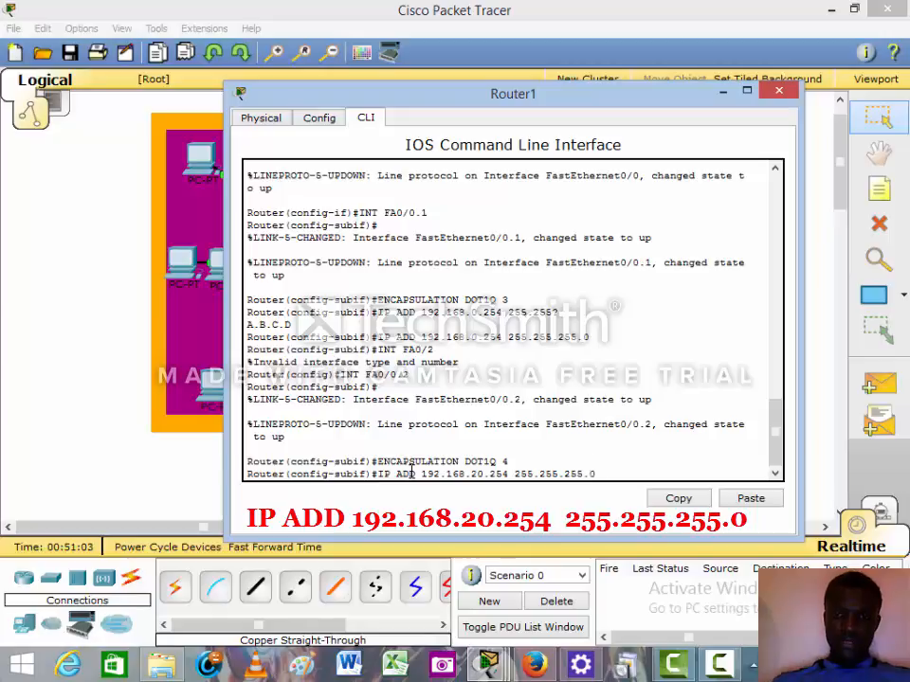
key(Return)
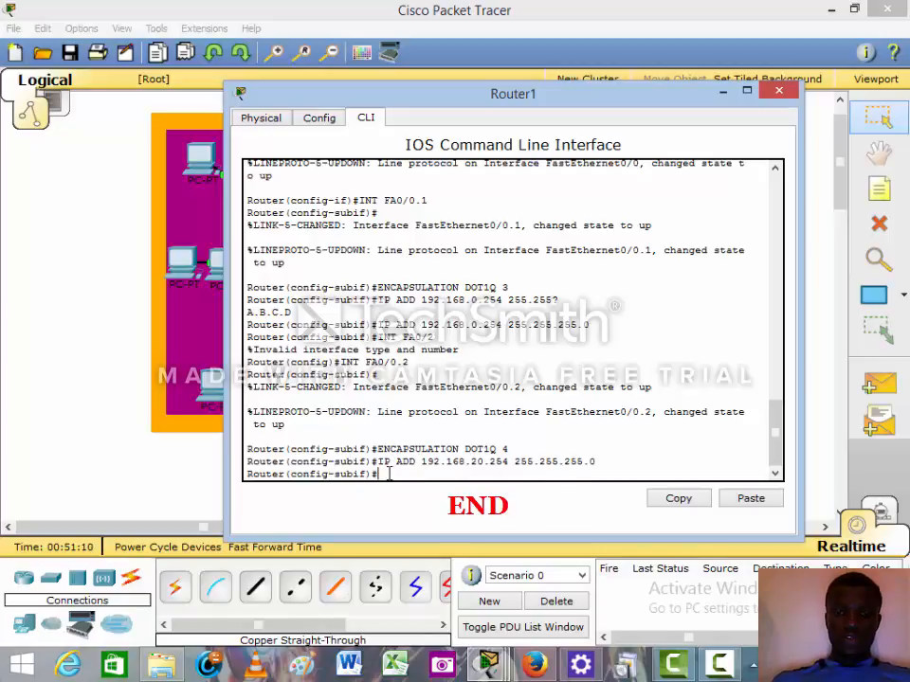
- Leave configuration mode with END, save Router1's running configuration to startup-config with COPY RU ST, and close the router window
text(END)
key(Return)
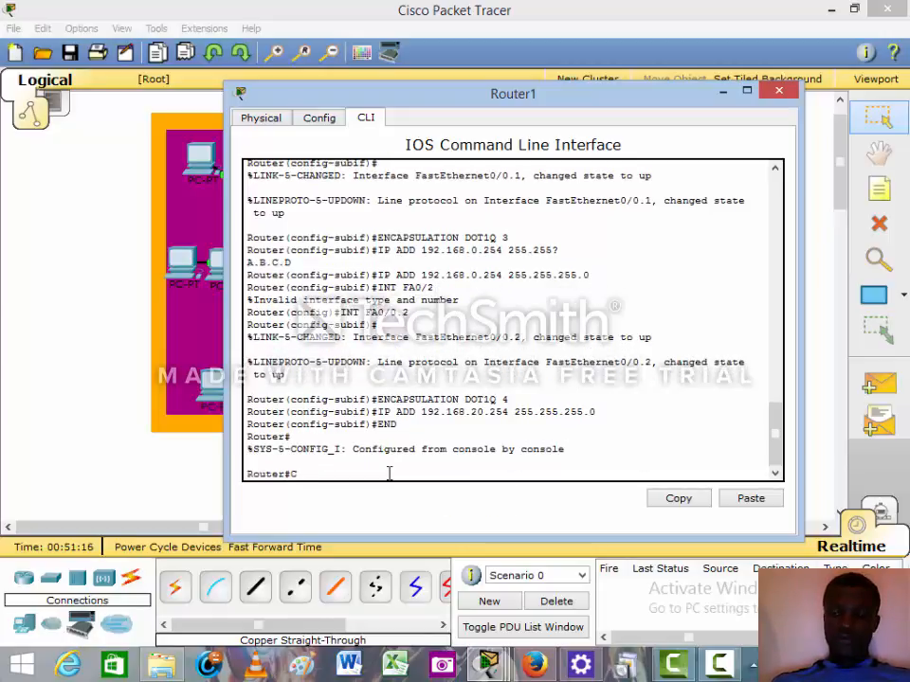
text(COPY)
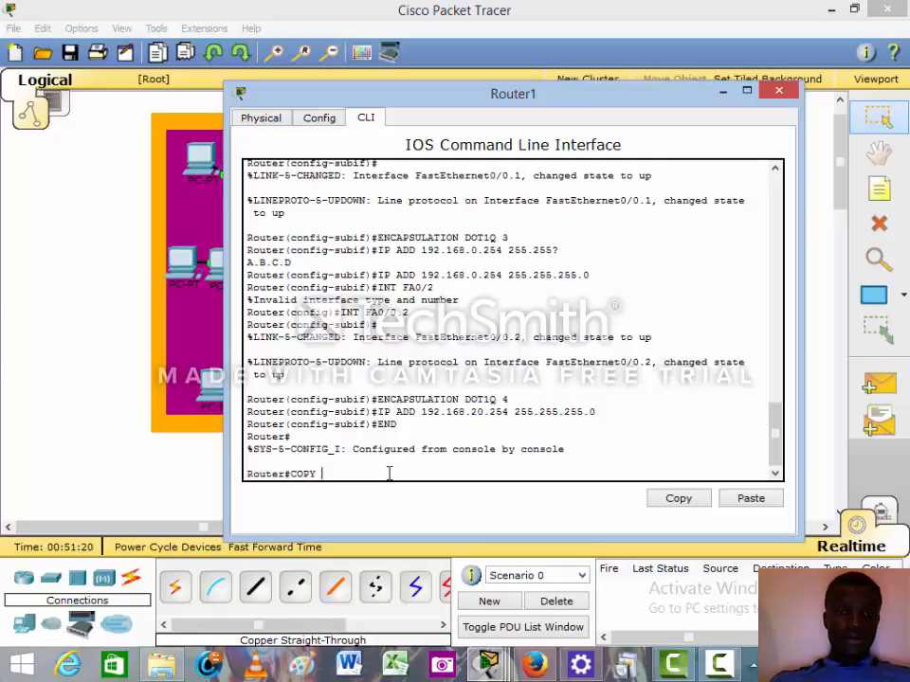
text( R)
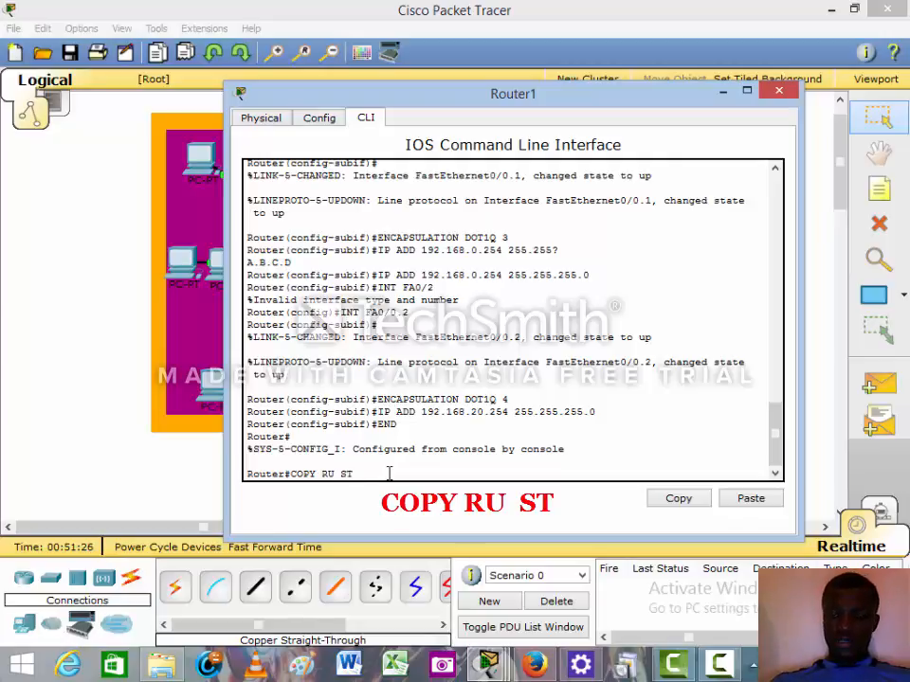
text(U ST)
key(Return)
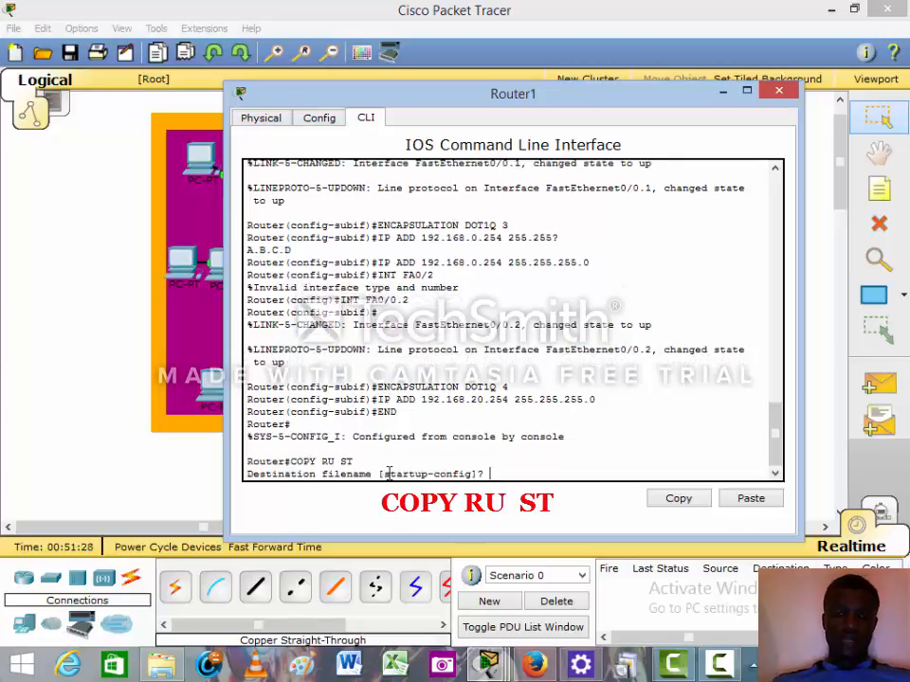
key(Return)
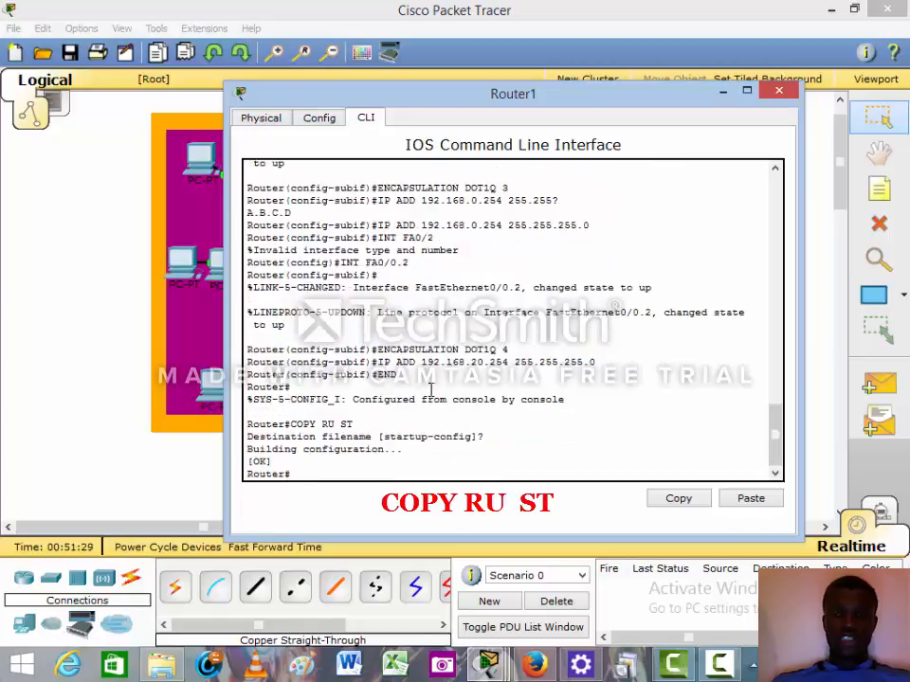
click(779, 92)
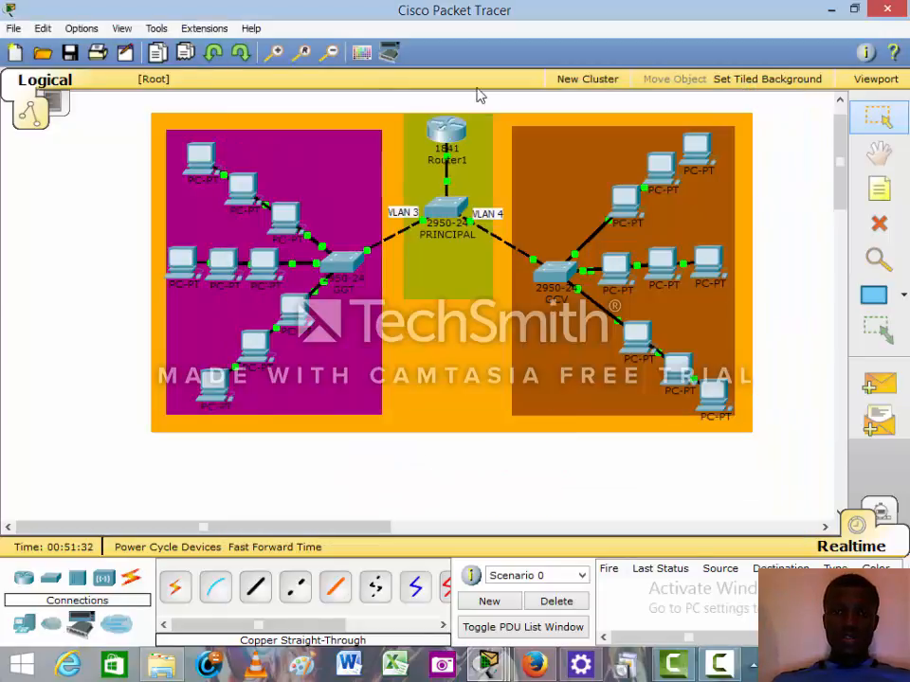
- Set PC11, the VLAN 3 PC just below the GGT switch, to obtain its IPv4 configuration through DHCP
drag(137, 103, 767, 509)
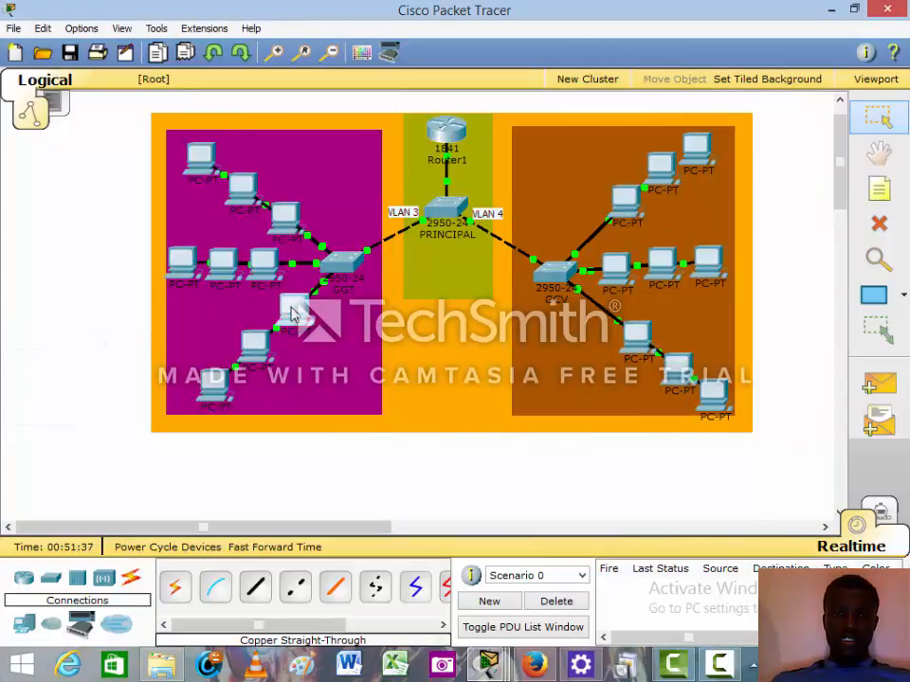
click(294, 315)
click(316, 147)
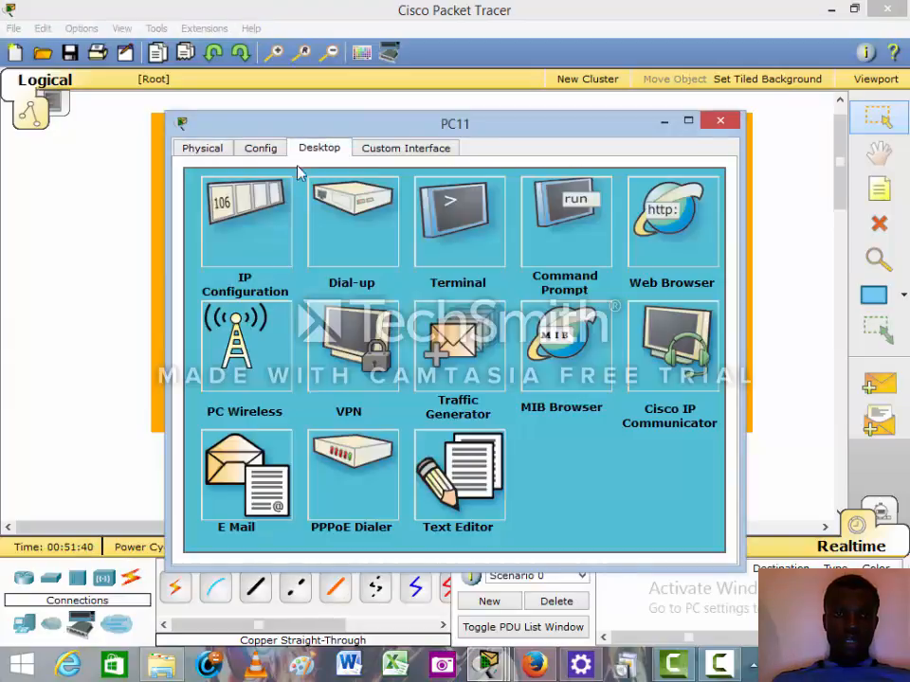
click(261, 214)
click(197, 226)
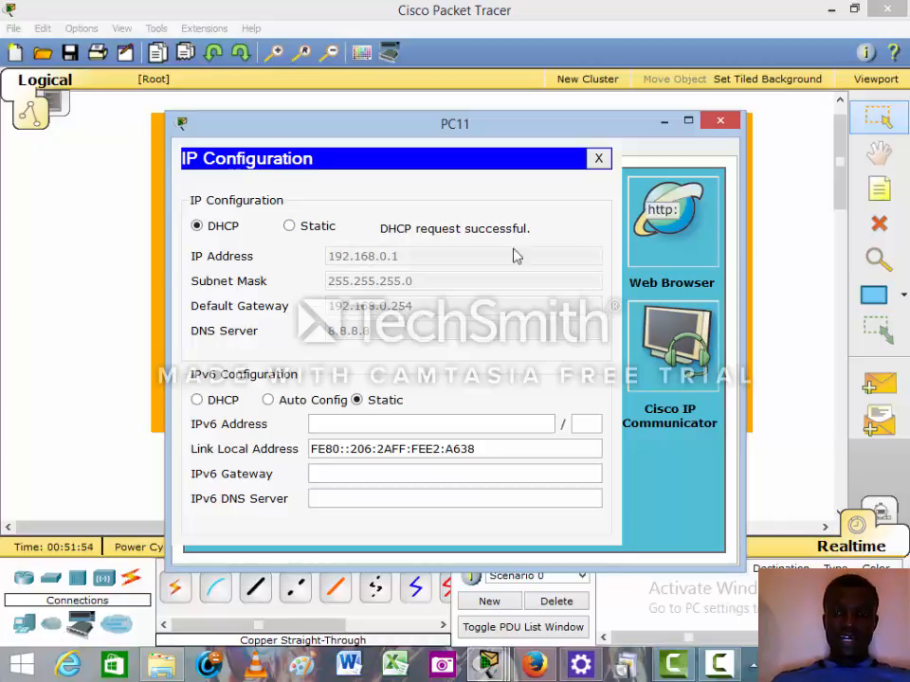
click(601, 160)
click(720, 121)
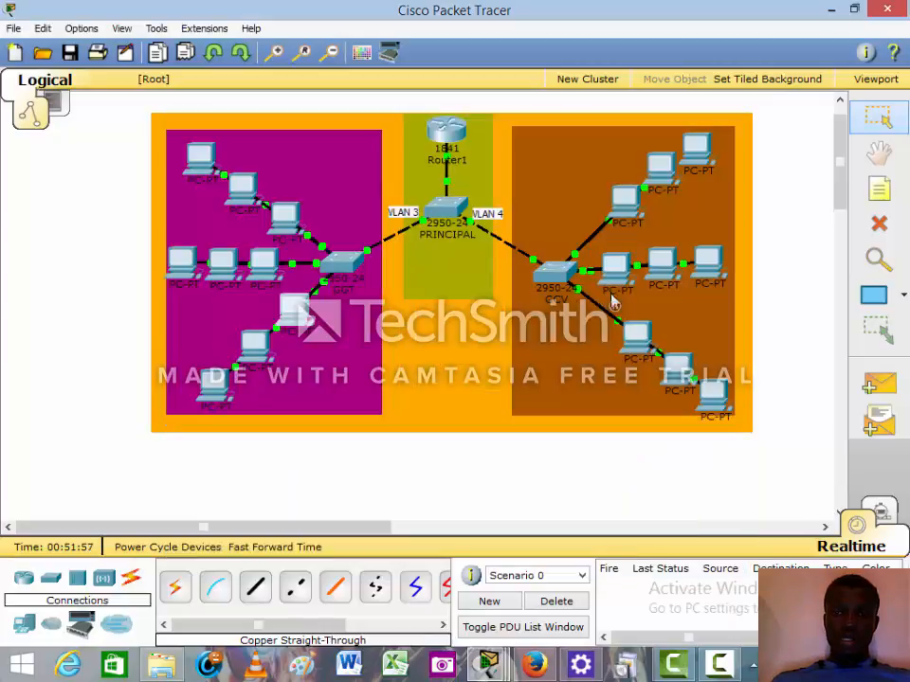
- Set PC21, the VLAN 4 PC just below the GCV switch, to obtain its IPv4 configuration through DHCP
click(635, 343)
click(337, 149)
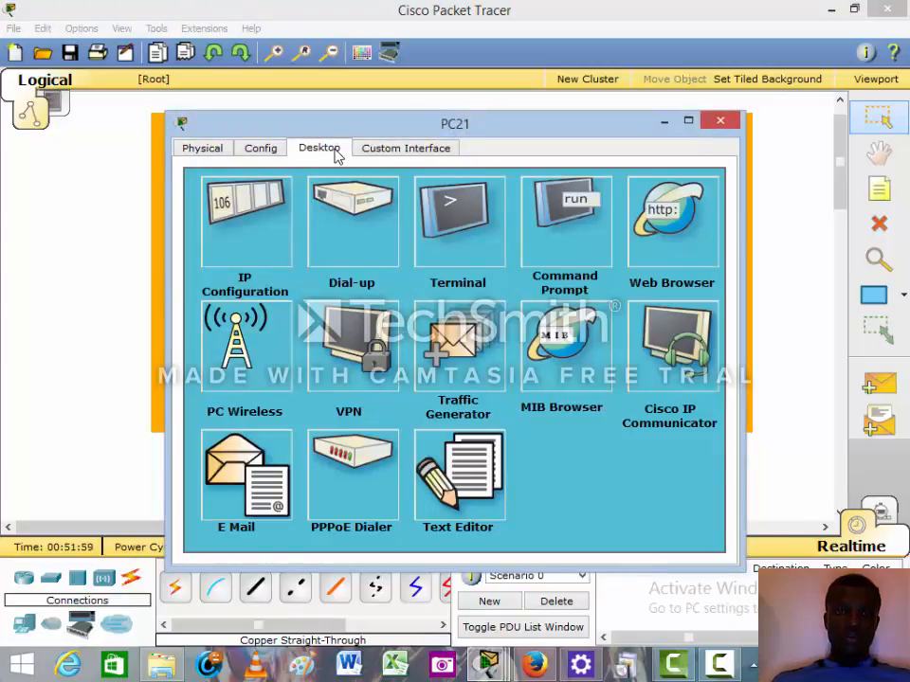
click(258, 198)
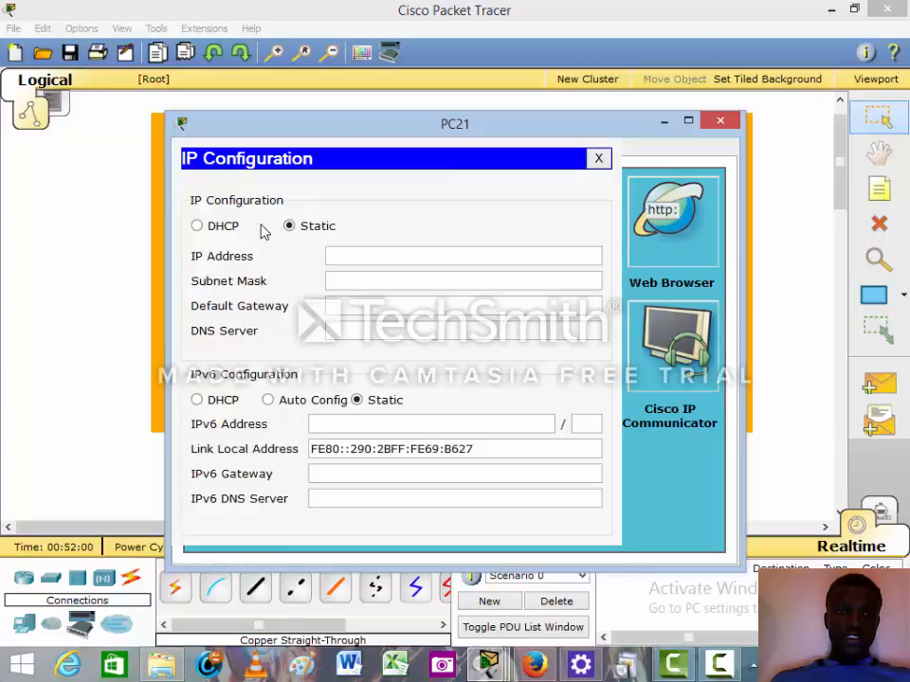
click(197, 226)
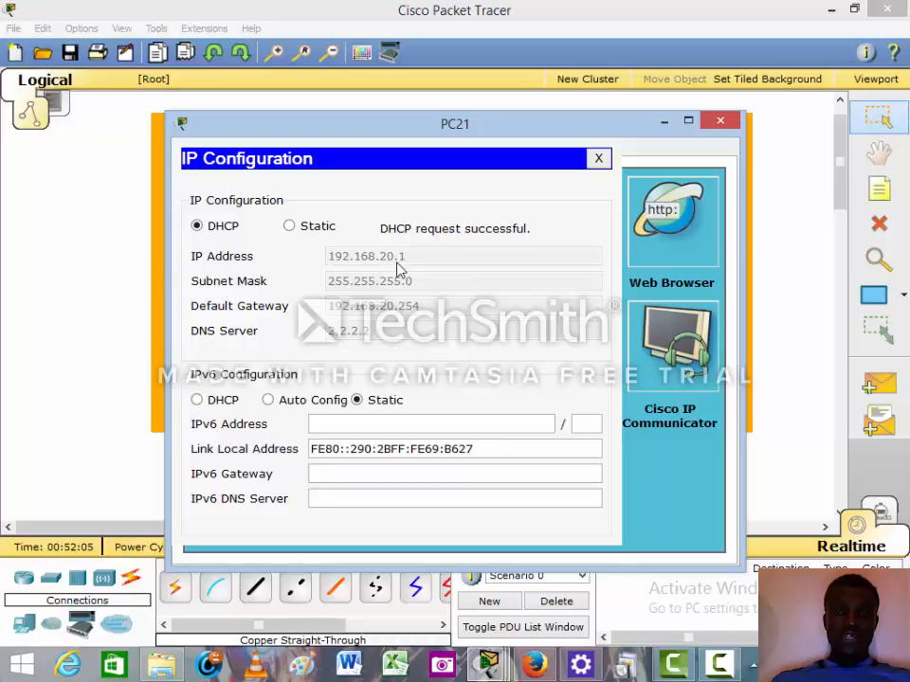
click(720, 120)
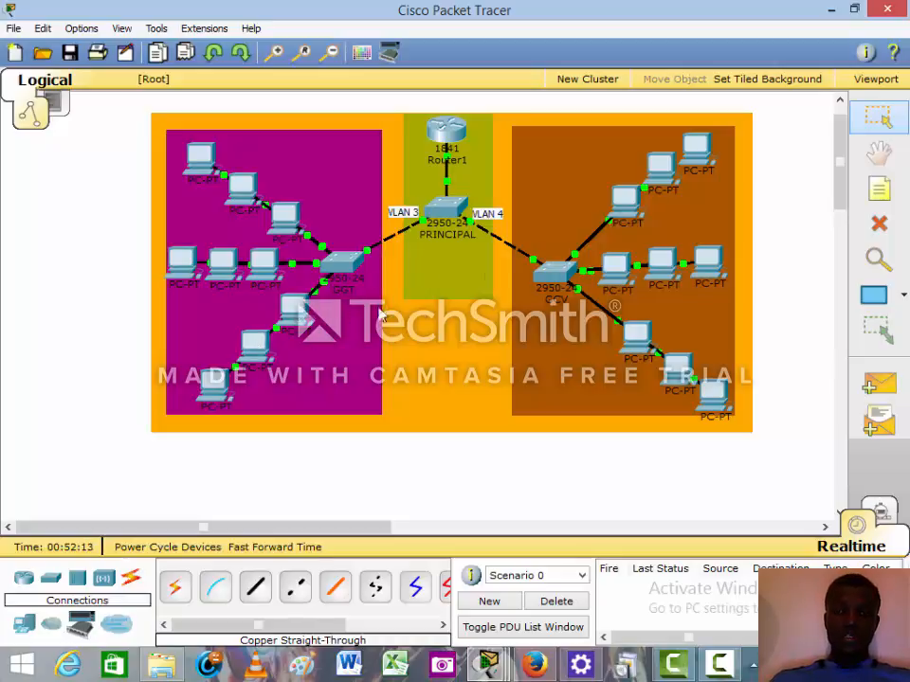
- Review the IPv4 settings PC21 received through DHCP, and close its window
click(636, 335)
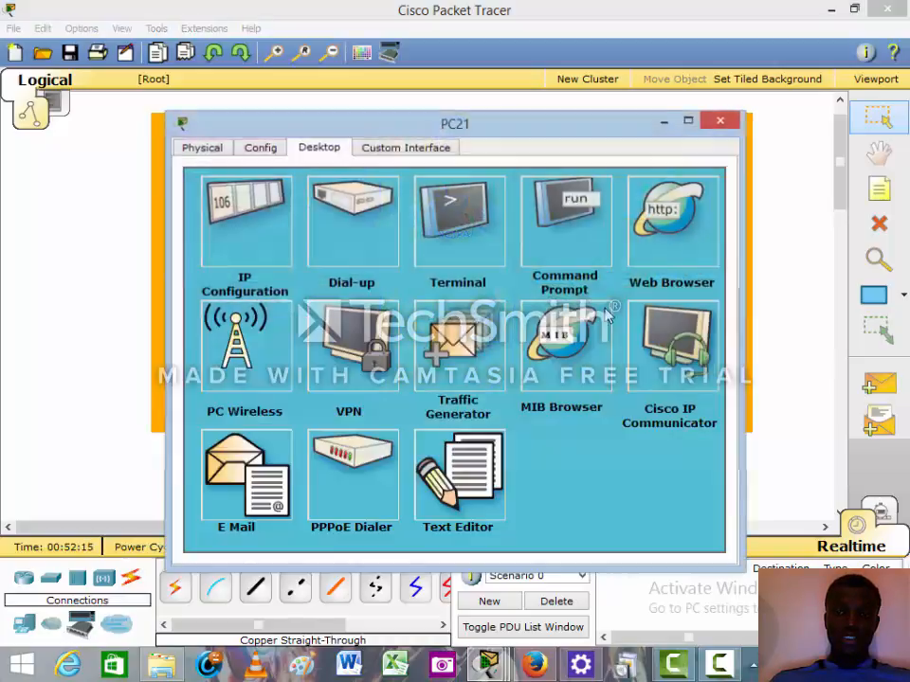
click(258, 199)
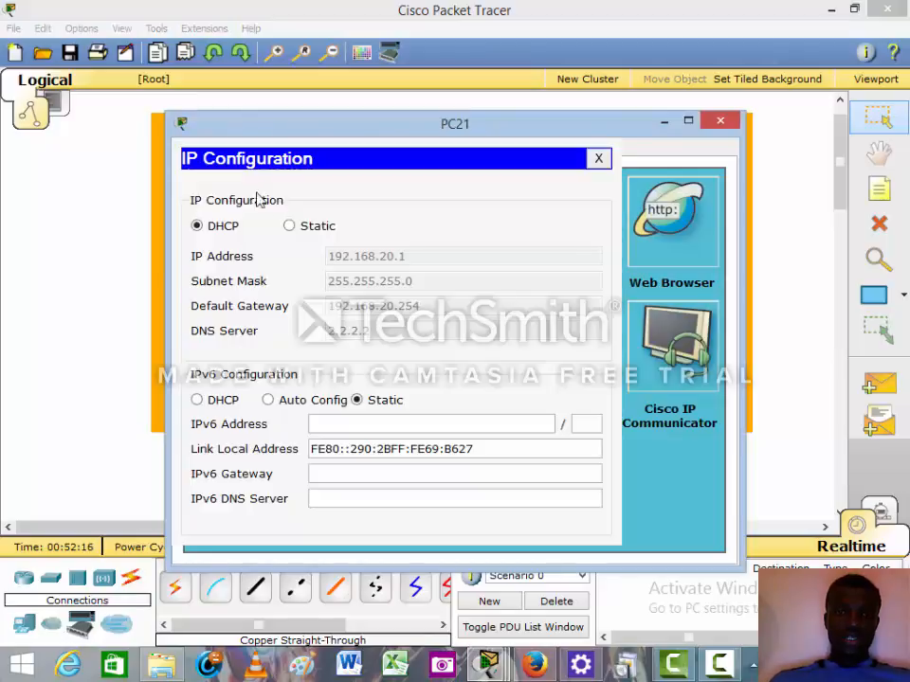
click(718, 120)
- Test inter-VLAN connectivity by sending a simple PDU from PC11 in VLAN 3 to PC21 in VLAN 4
click(879, 384)
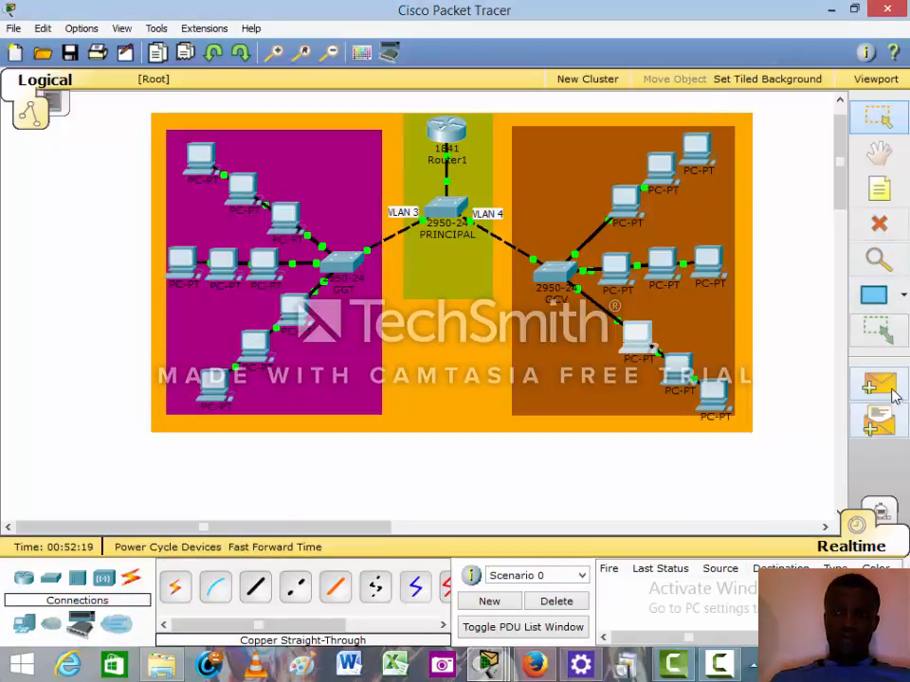
click(301, 311)
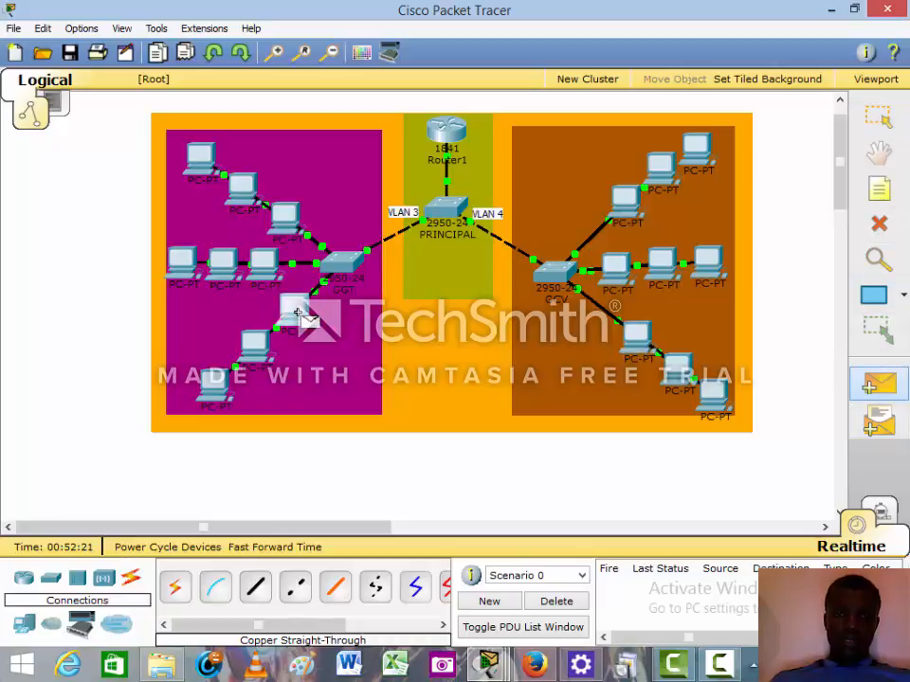
click(634, 335)
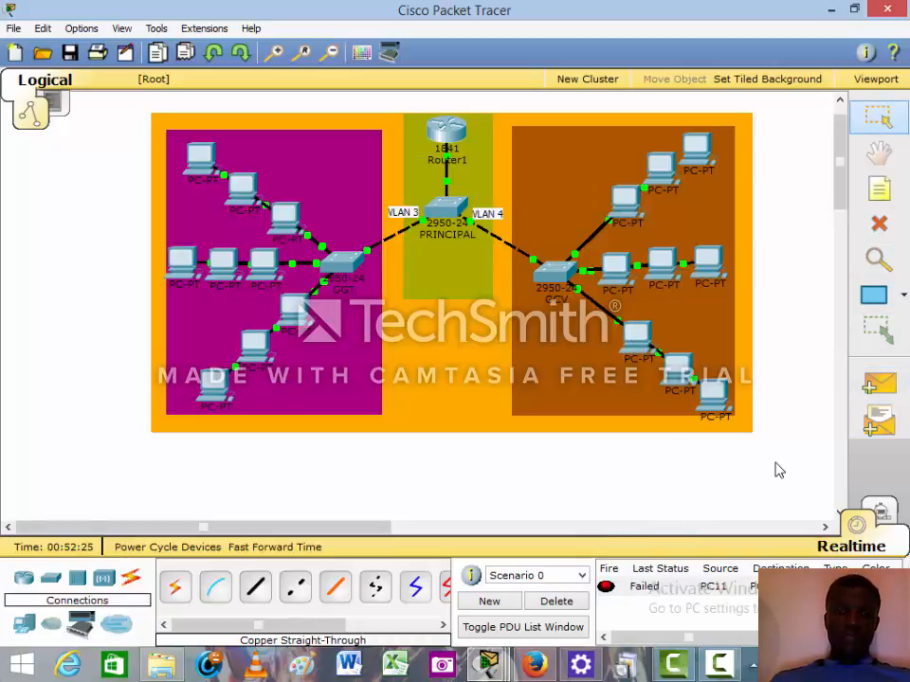
- Set PC10, the VLAN 3 PC just below PC11, to obtain its IPv4 configuration through DHCP, and send it a simple PDU from PC11
click(252, 348)
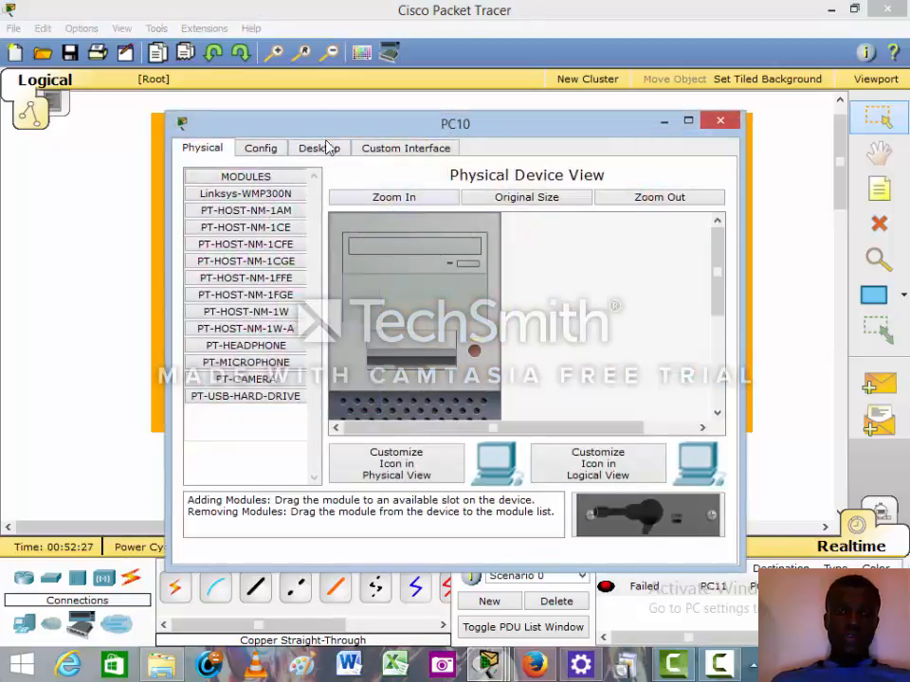
click(319, 148)
click(237, 218)
click(224, 228)
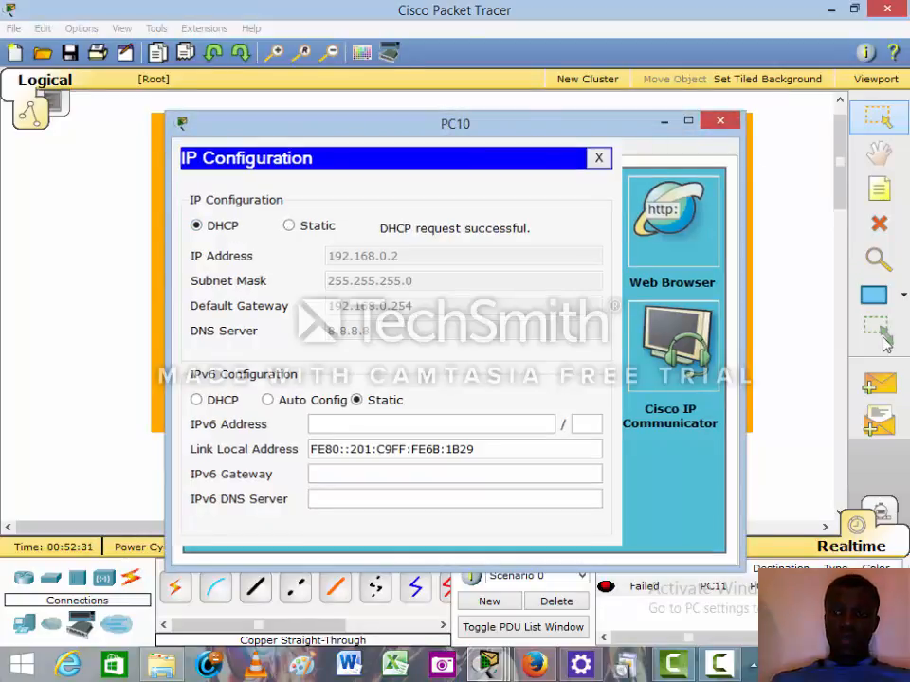
click(722, 122)
click(873, 386)
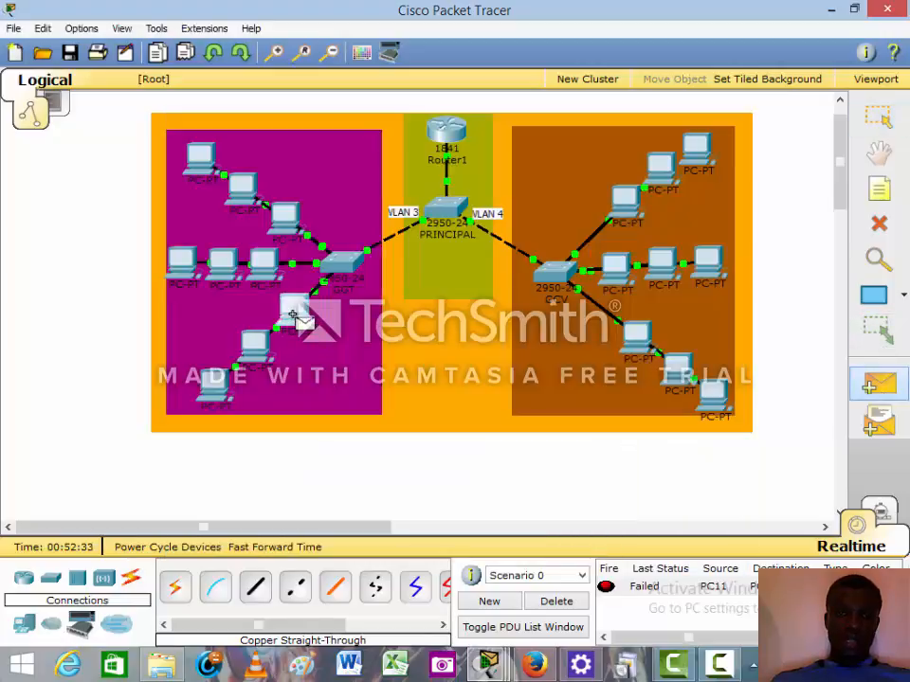
click(254, 349)
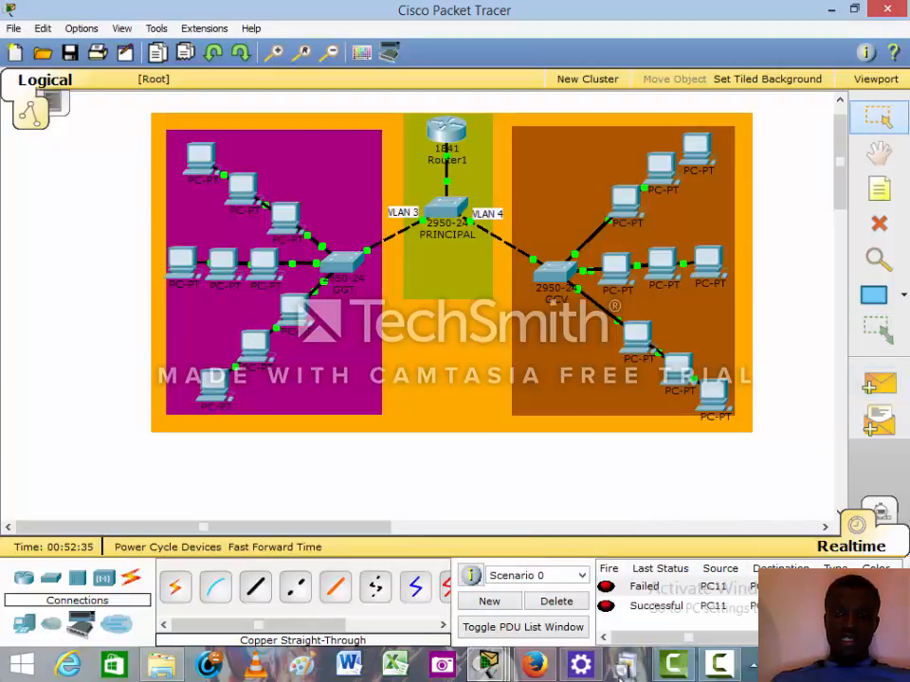
- Set PC18, the VLAN 4 PC just below PC21, to obtain its IPv4 configuration through DHCP
click(512, 280)
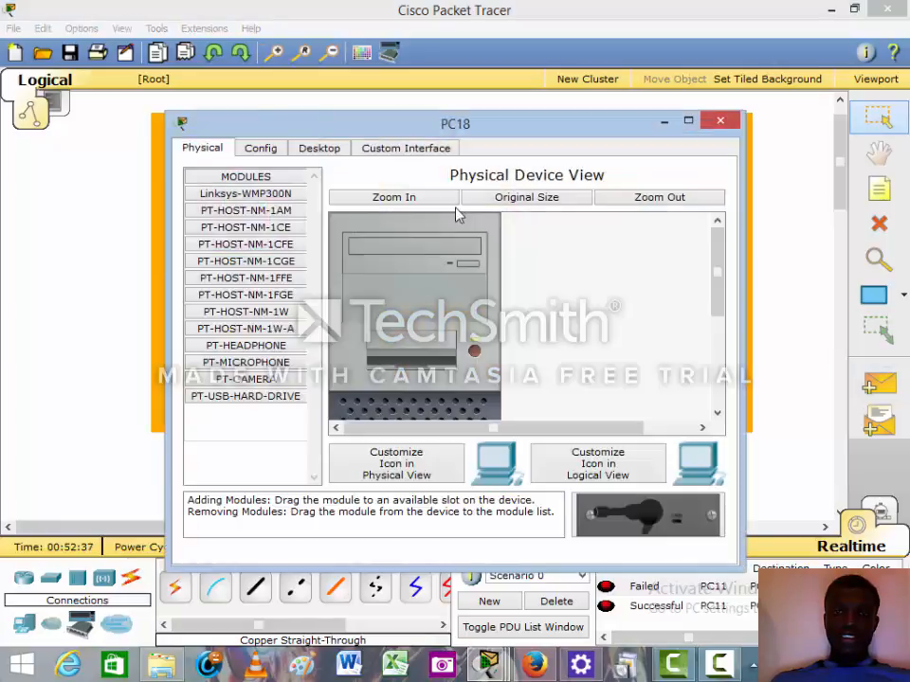
click(315, 150)
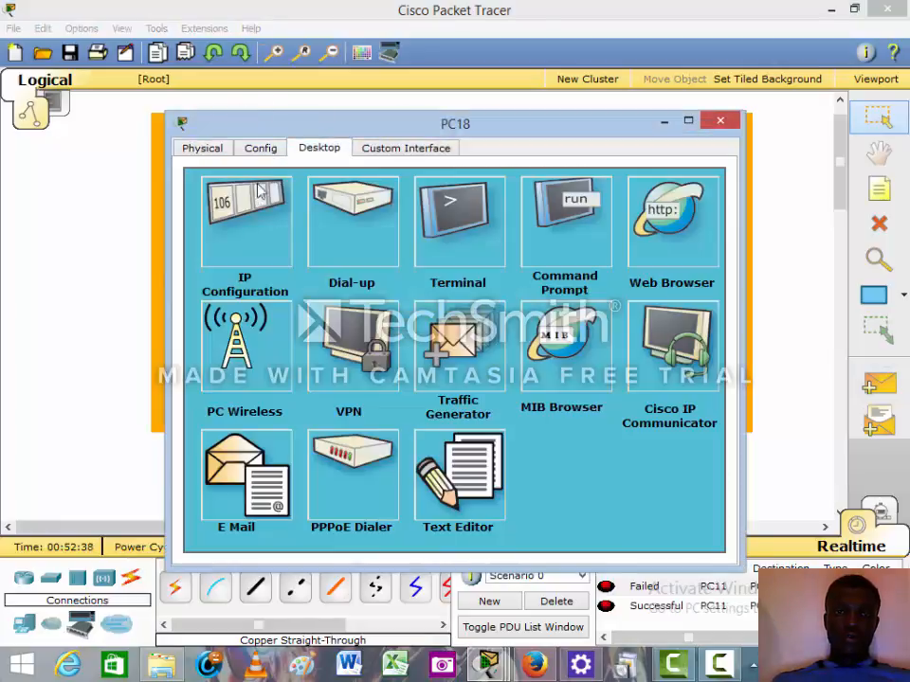
click(247, 239)
click(223, 225)
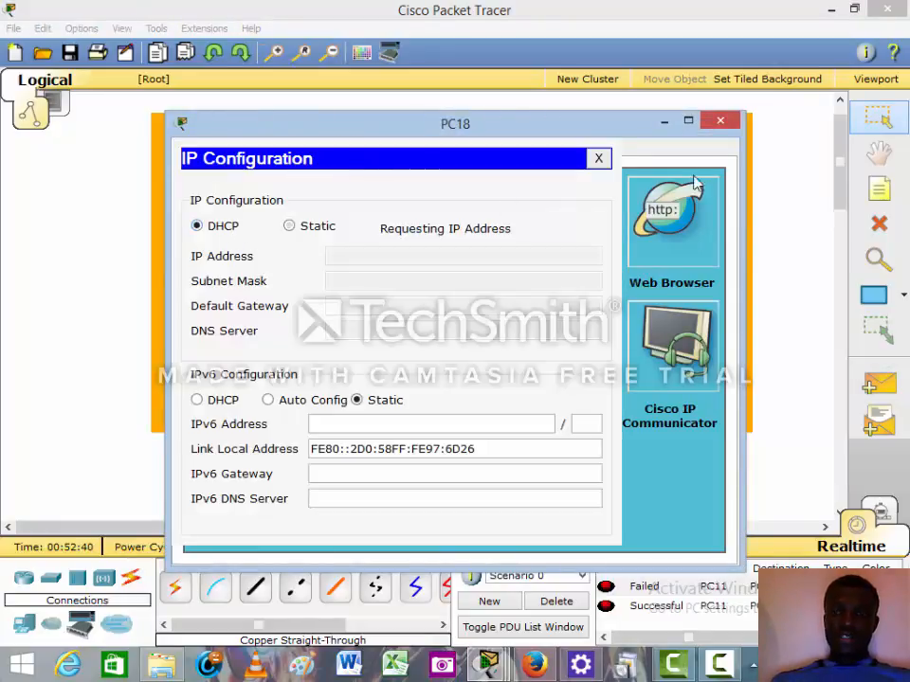
click(732, 126)
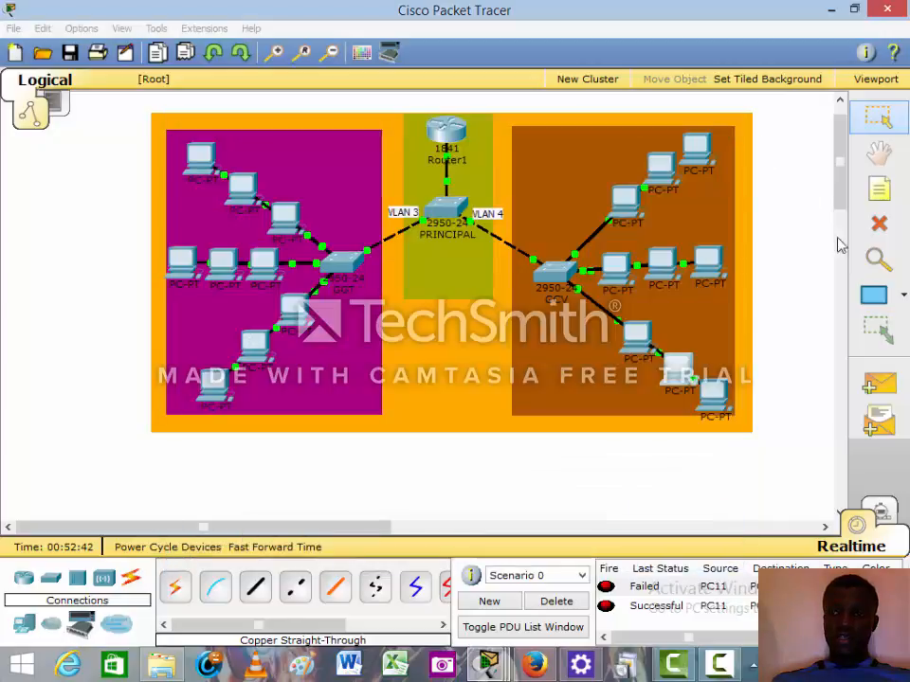
- Send a simple PDU from PC21 to PC18 within VLAN 4, and delete the PDU scenario to clear the test list
click(877, 385)
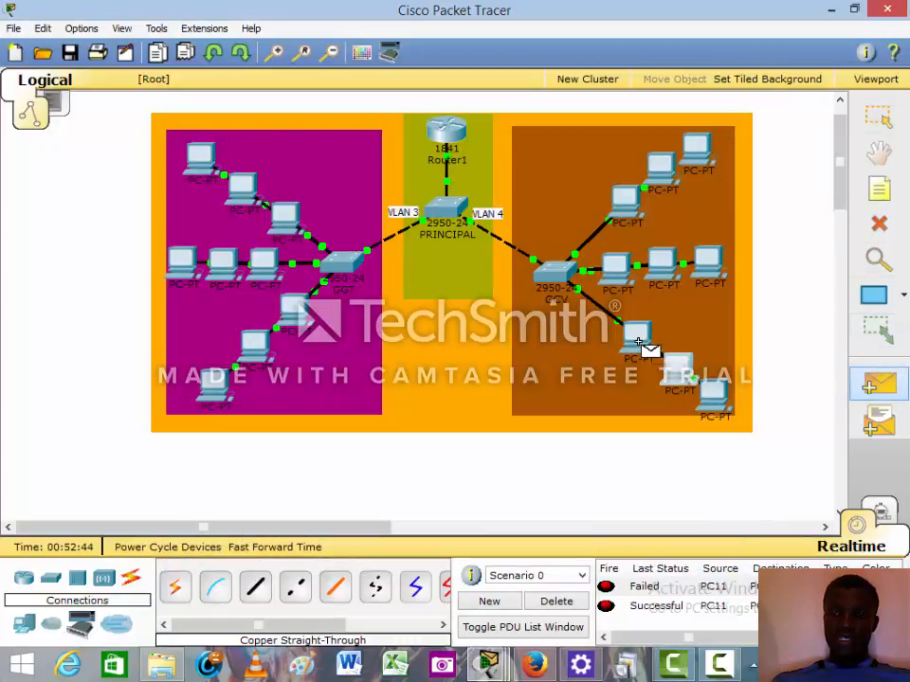
click(675, 384)
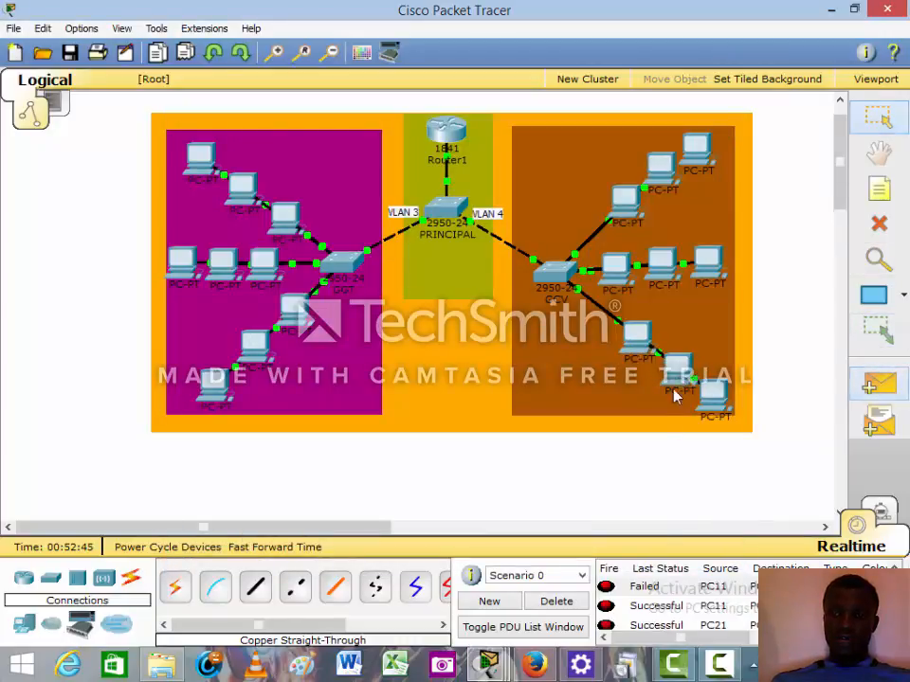
click(568, 601)
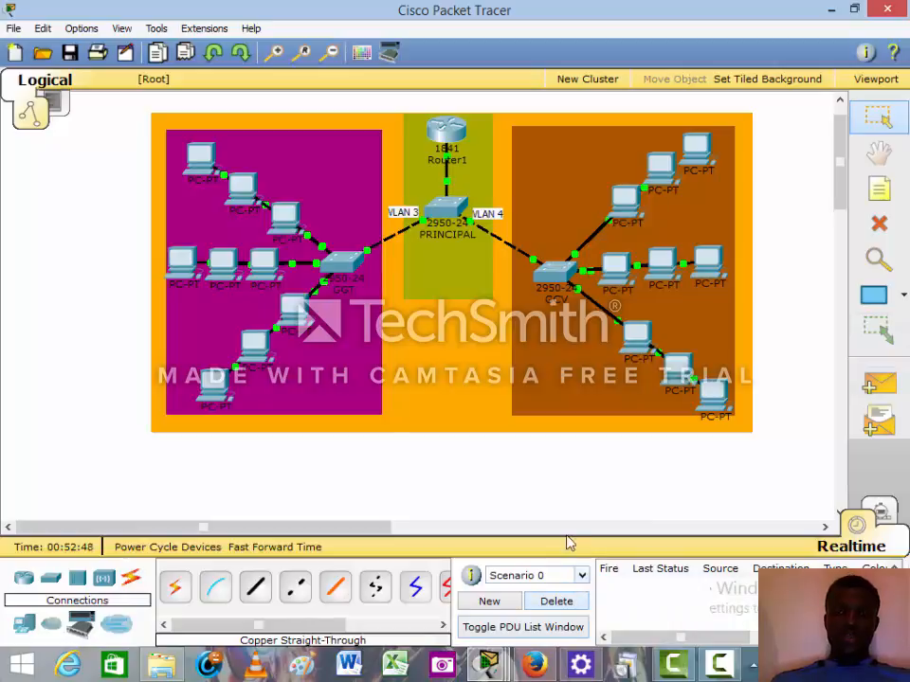
- Ping PC21 at 192.168.20.1 from PC11's command prompt, and close the PC11 window
click(294, 307)
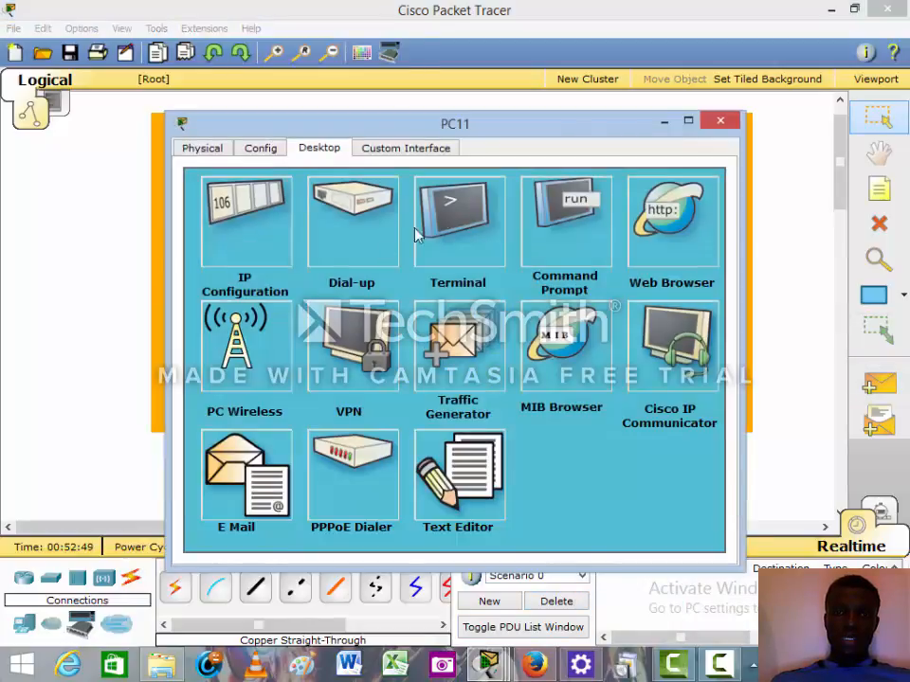
click(593, 228)
text(p)
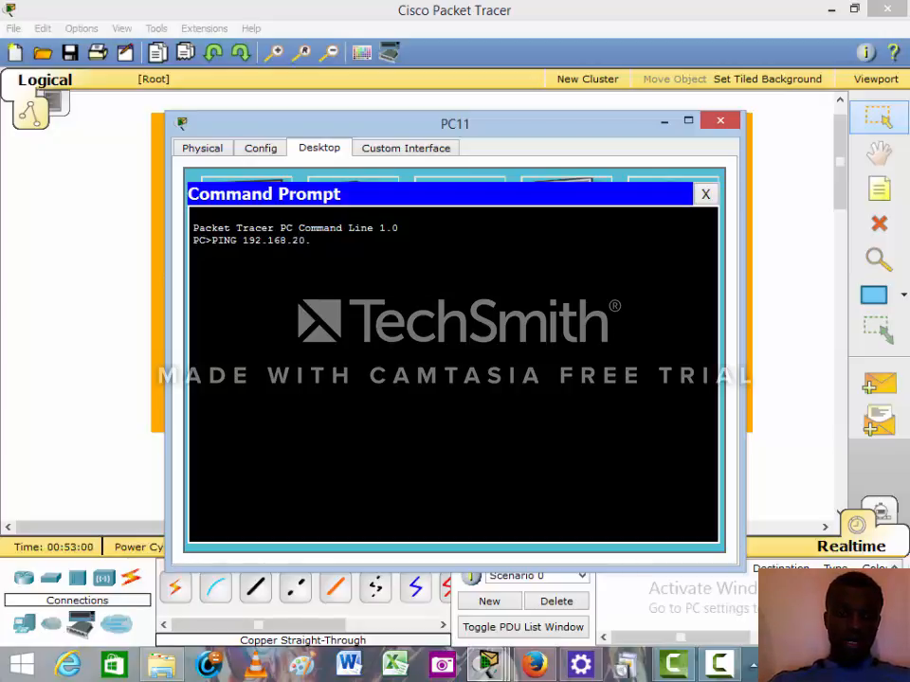
key(Return)
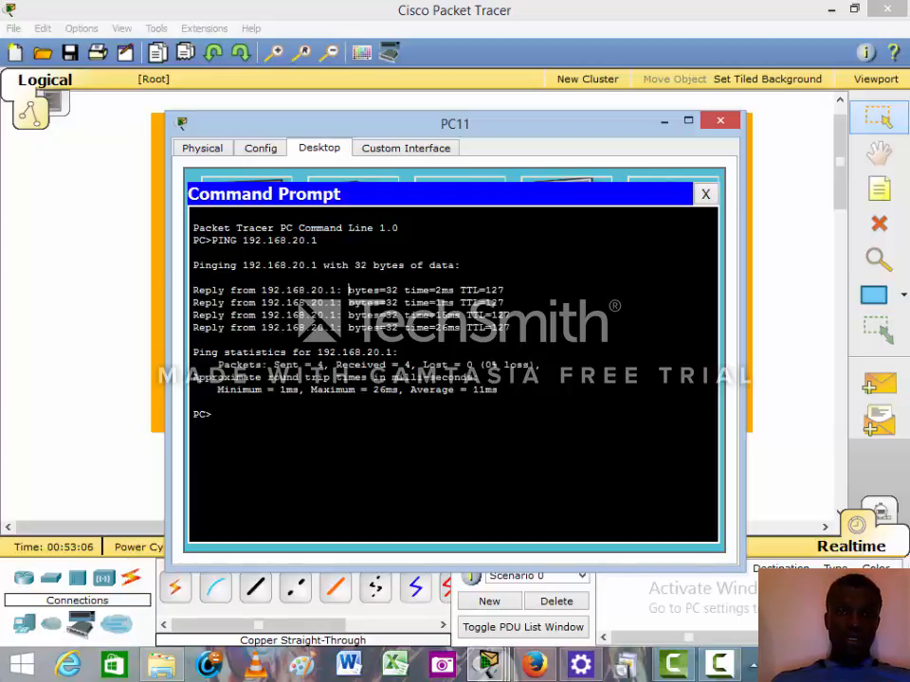
click(720, 121)
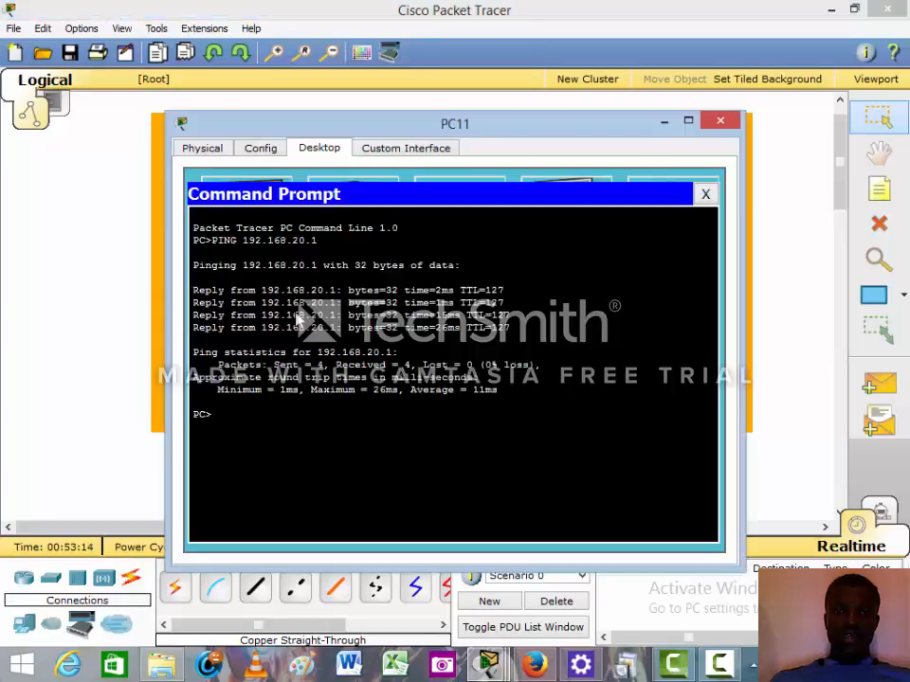
- Reopen PC11's command prompt, repeat the ping to 192.168.20.1, and close the window
click(293, 312)
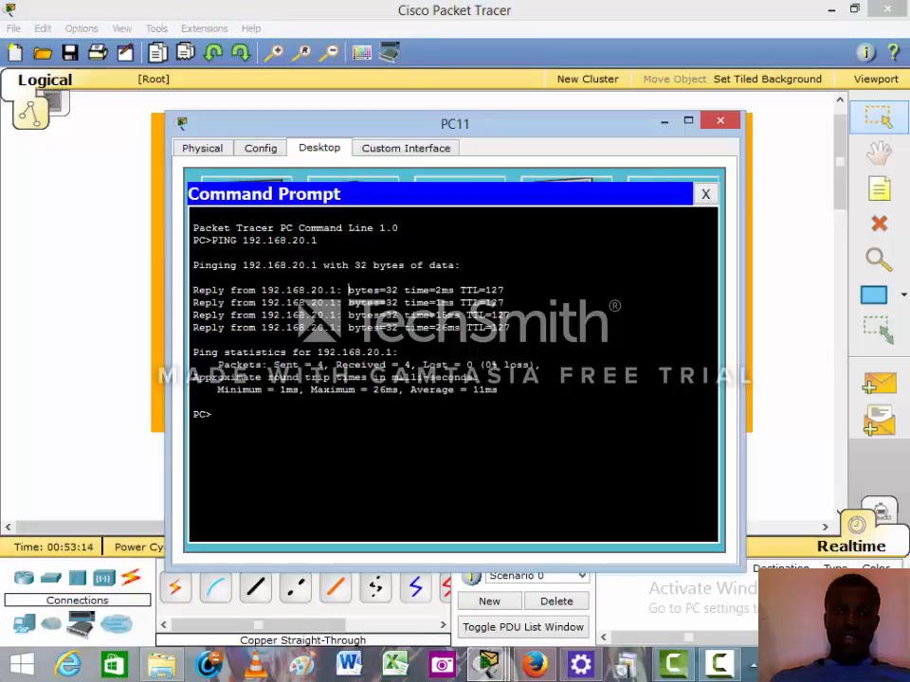
key(Up)
key(Return)
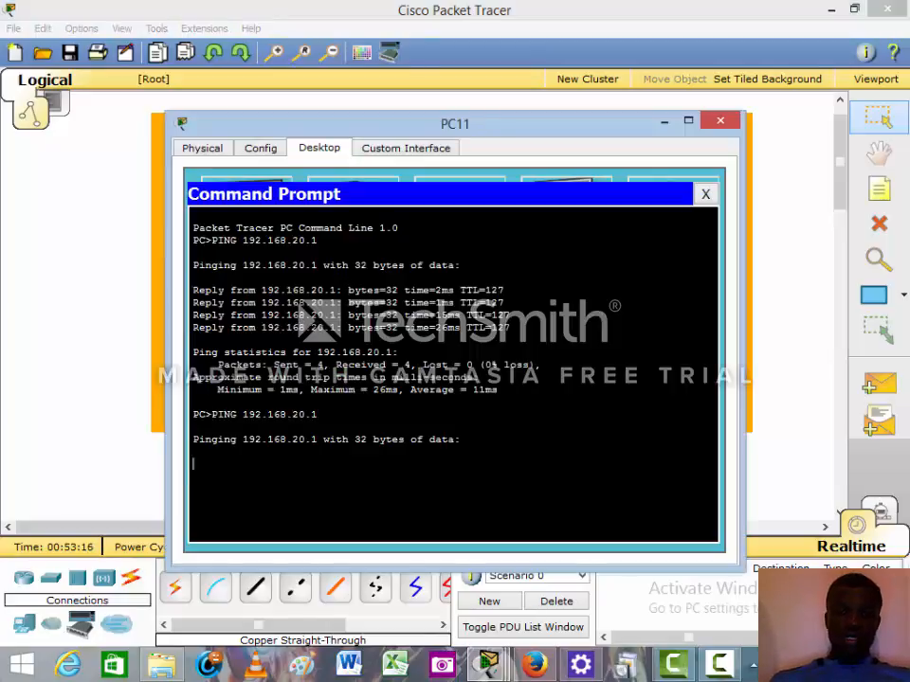
click(720, 120)
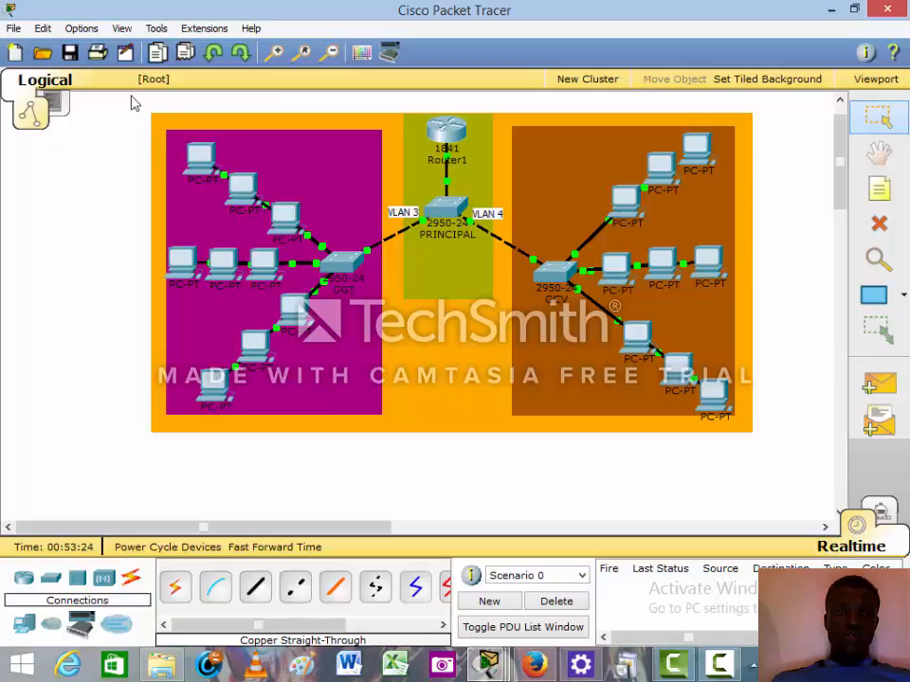
drag(131, 95, 688, 464)
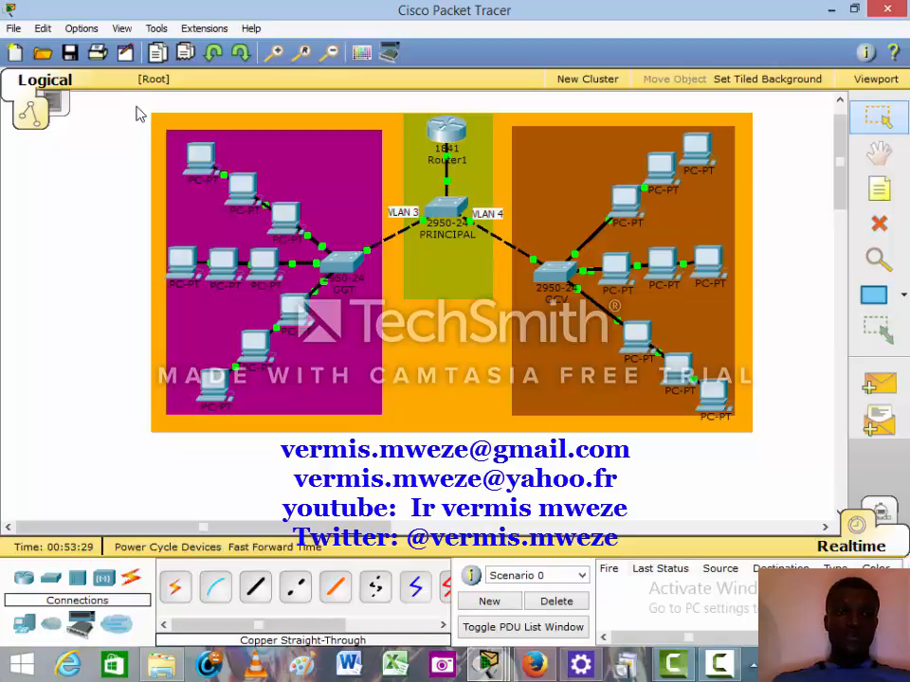
drag(135, 106, 766, 441)
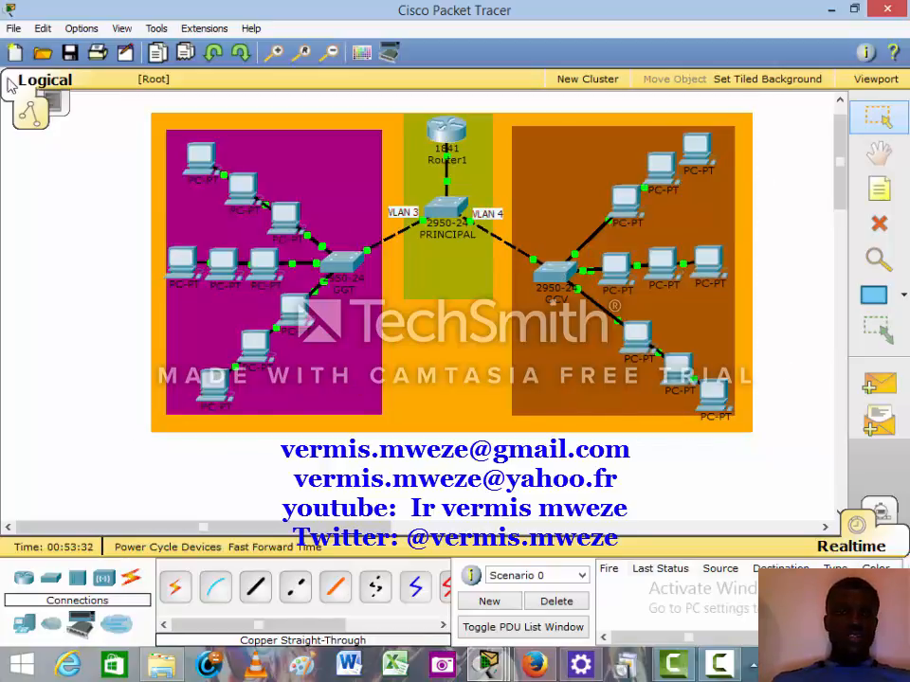
drag(134, 104, 763, 438)
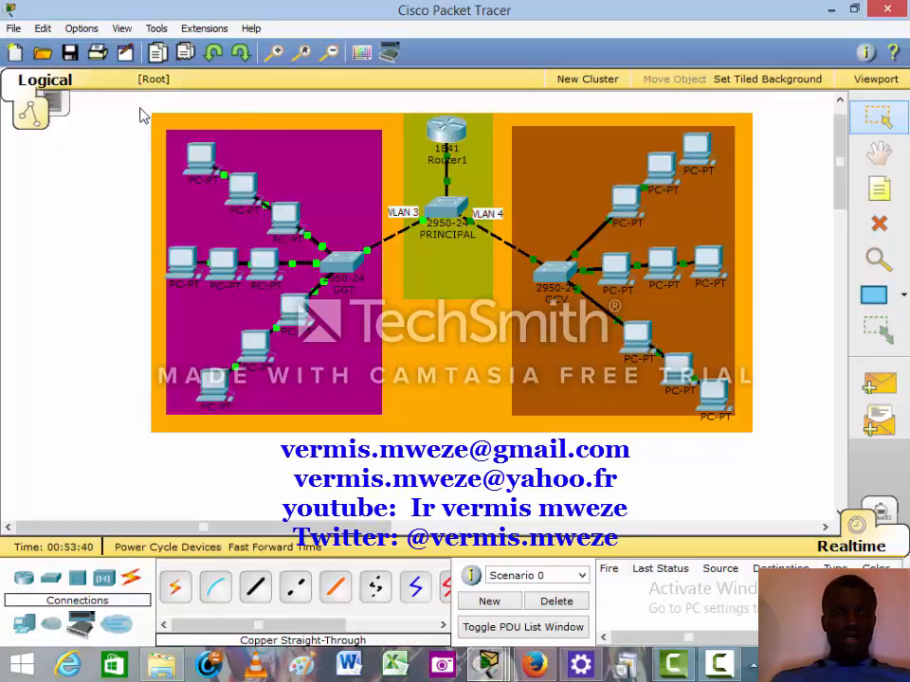
drag(140, 110, 763, 441)
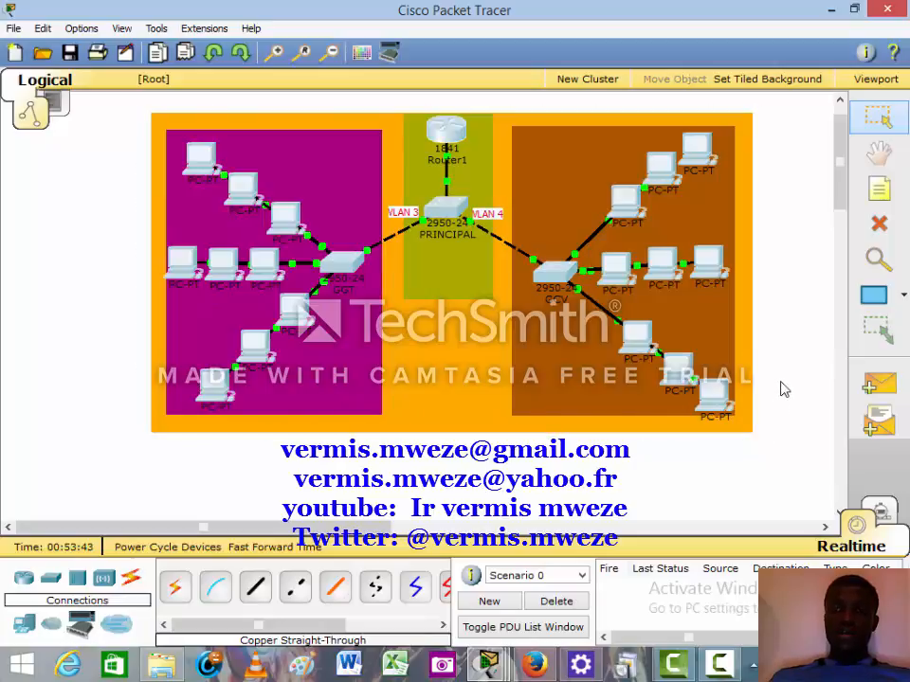
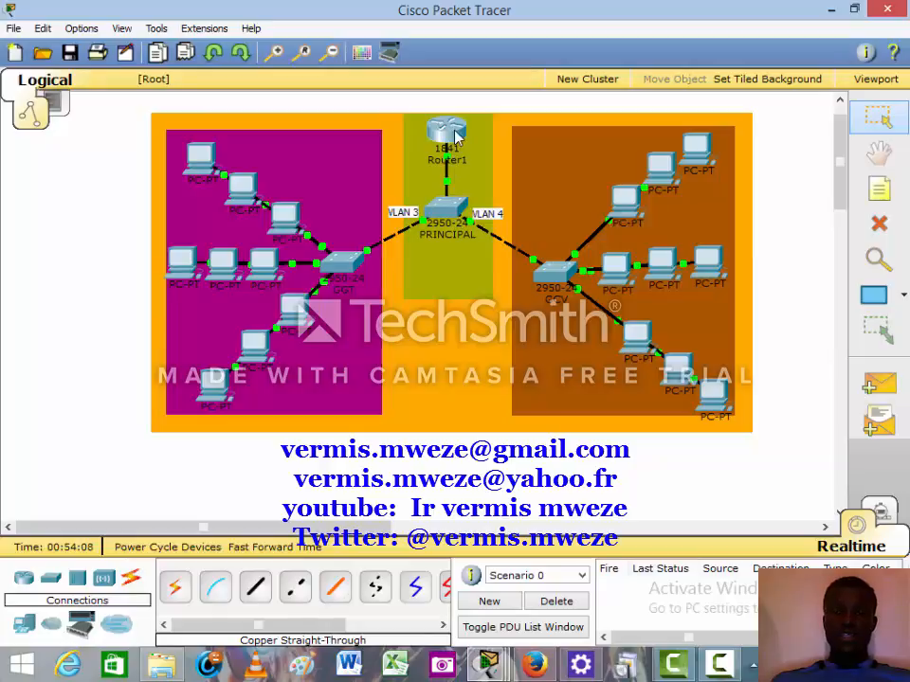
mouse_move(452, 137)
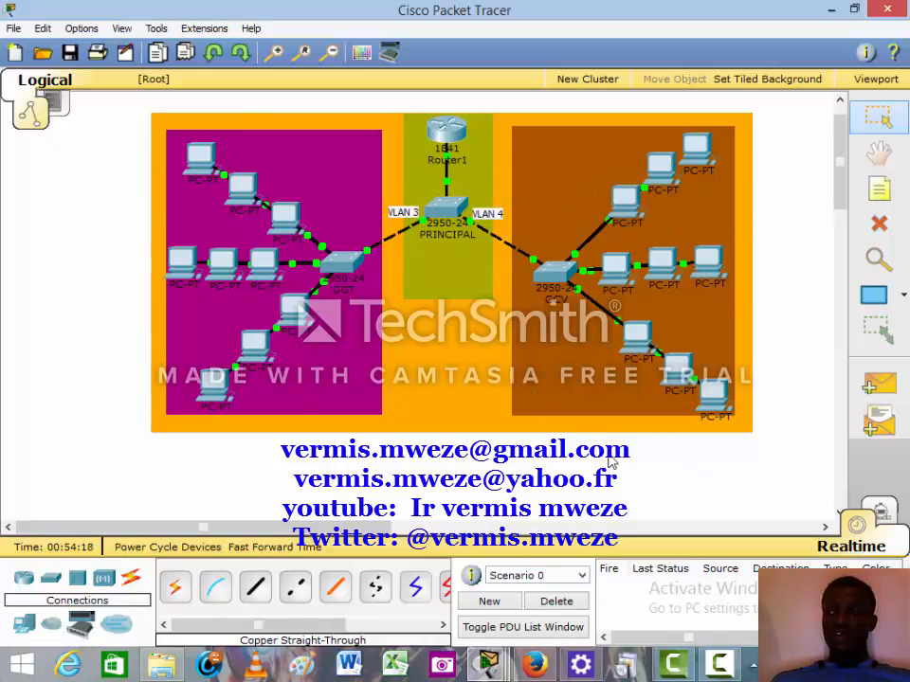
mouse_move(445, 230)
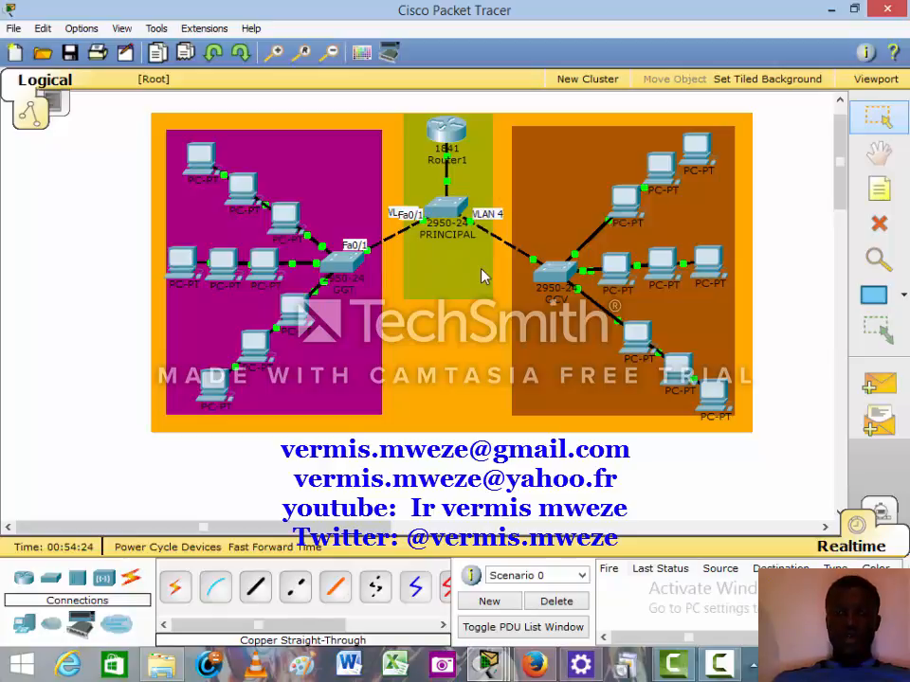
drag(140, 105, 765, 450)
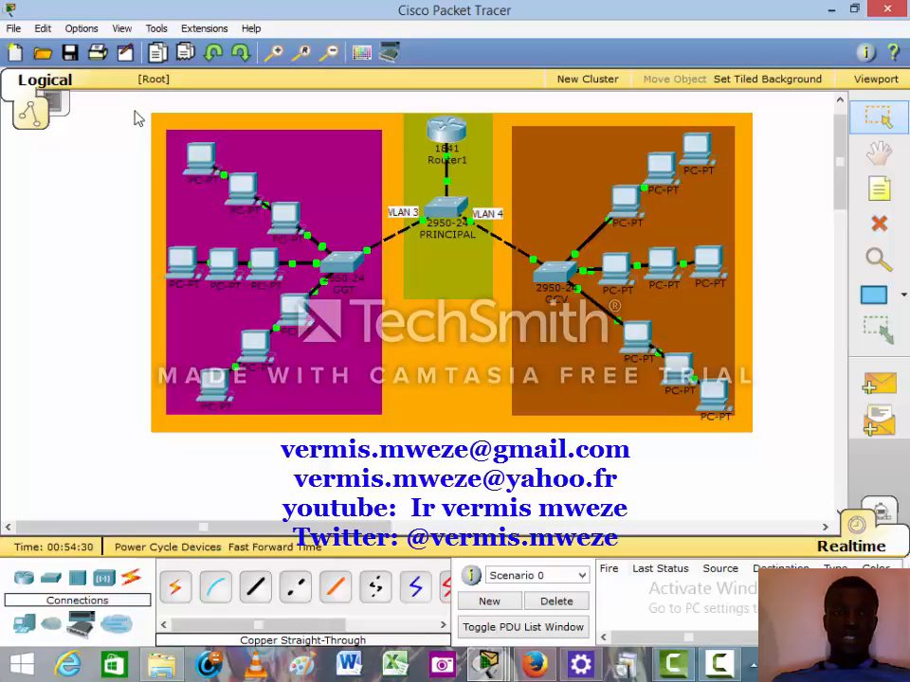
drag(134, 98, 765, 453)
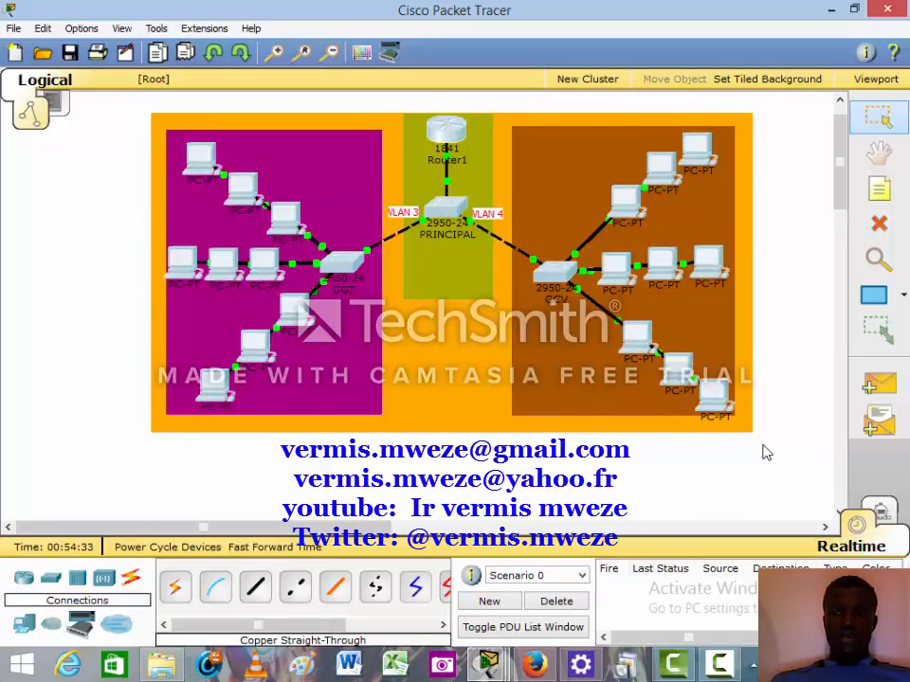